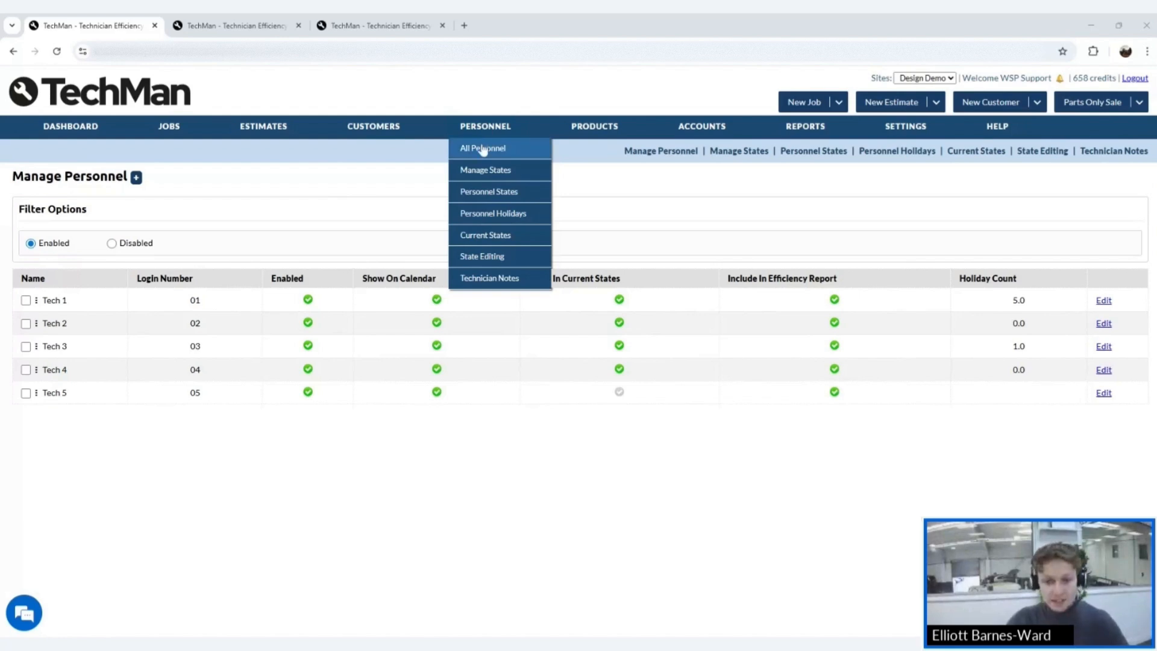
- Open the All Personnel list showing enabled technicians Tech 1 to Tech 5
{"action": "left_click", "coordinate": [482, 148]}
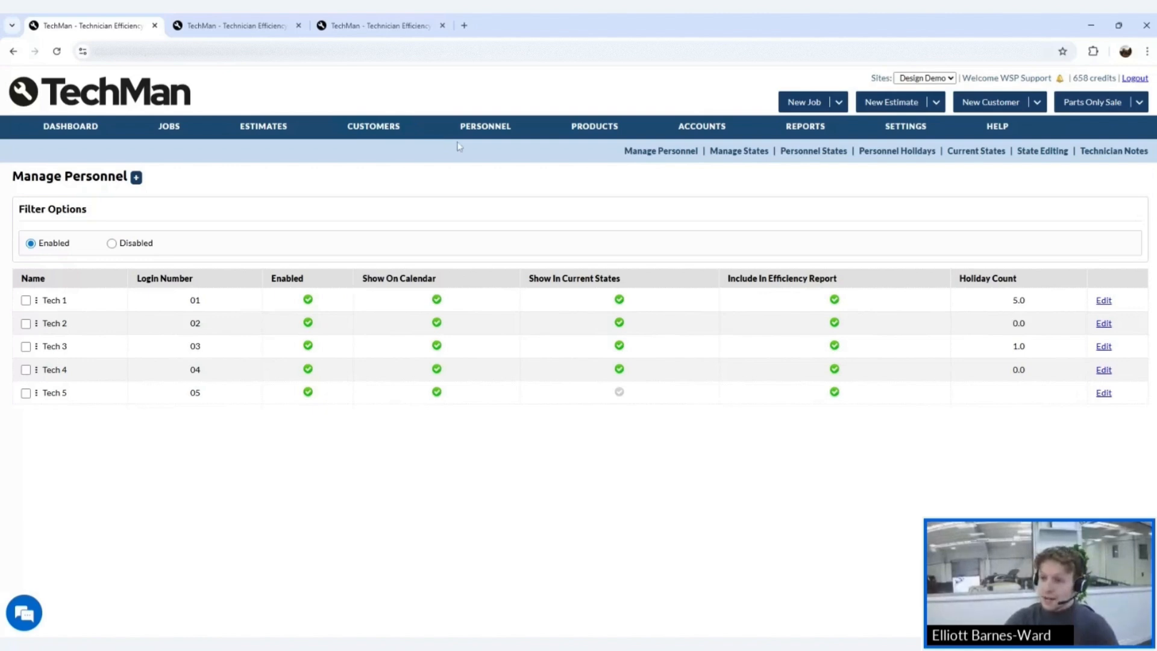
- Add a new personnel record and choose Design Demo as its site
{"action": "left_click", "coordinate": [136, 178]}
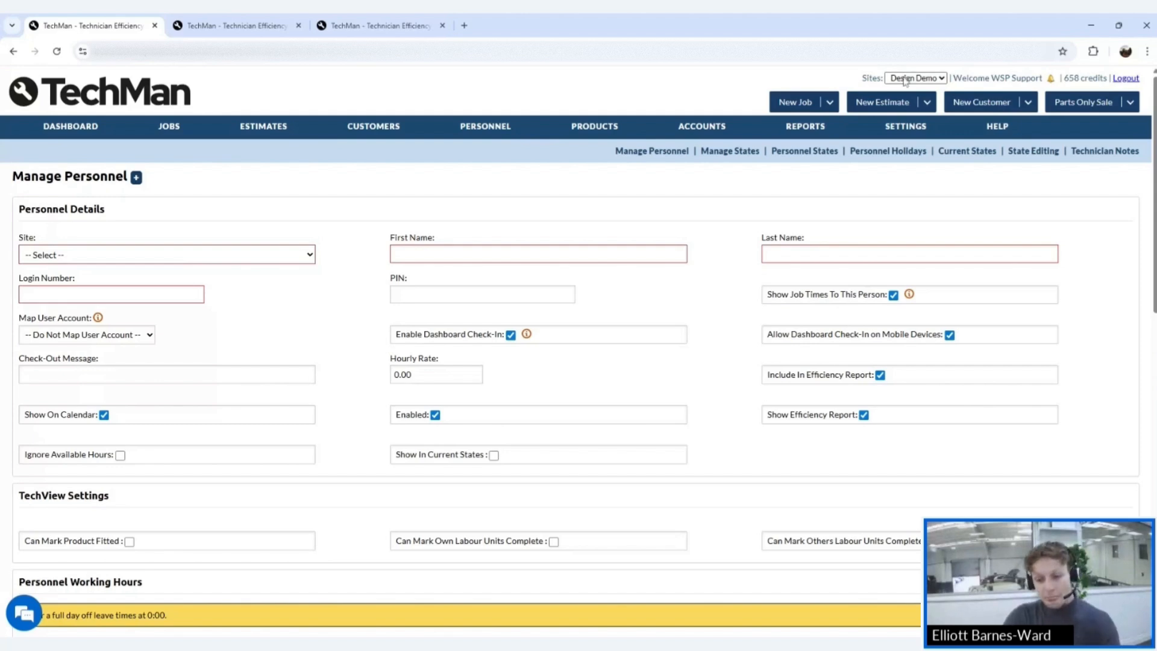
{"action": "mouse_move", "coordinate": [680, 129]}
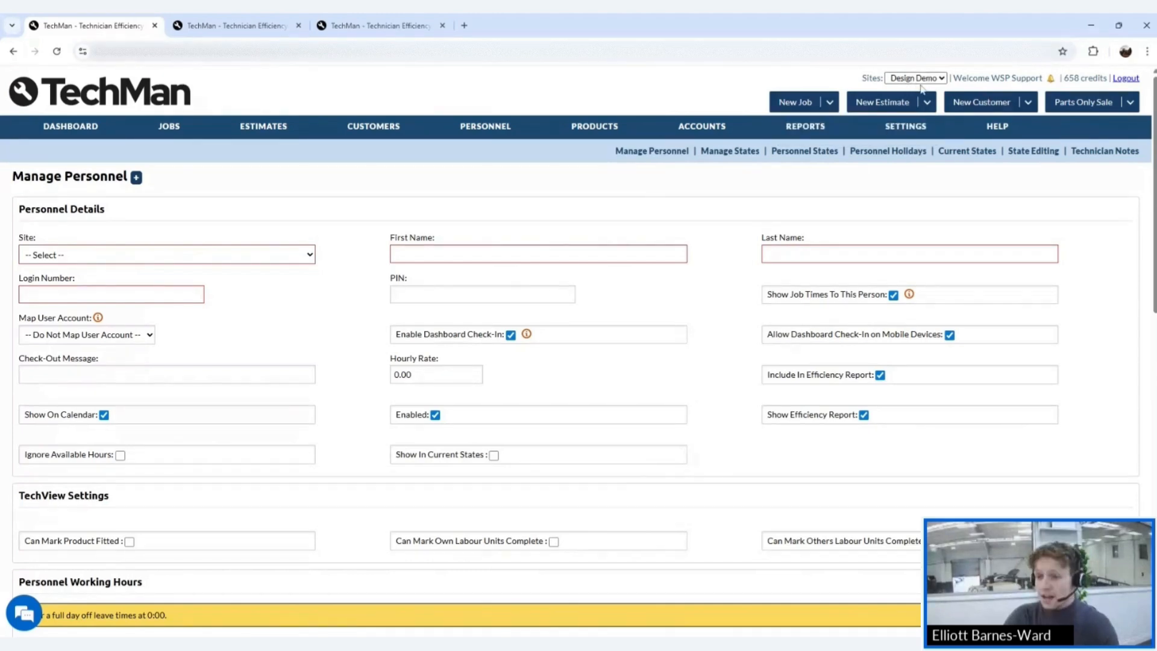
{"action": "left_click", "coordinate": [117, 254]}
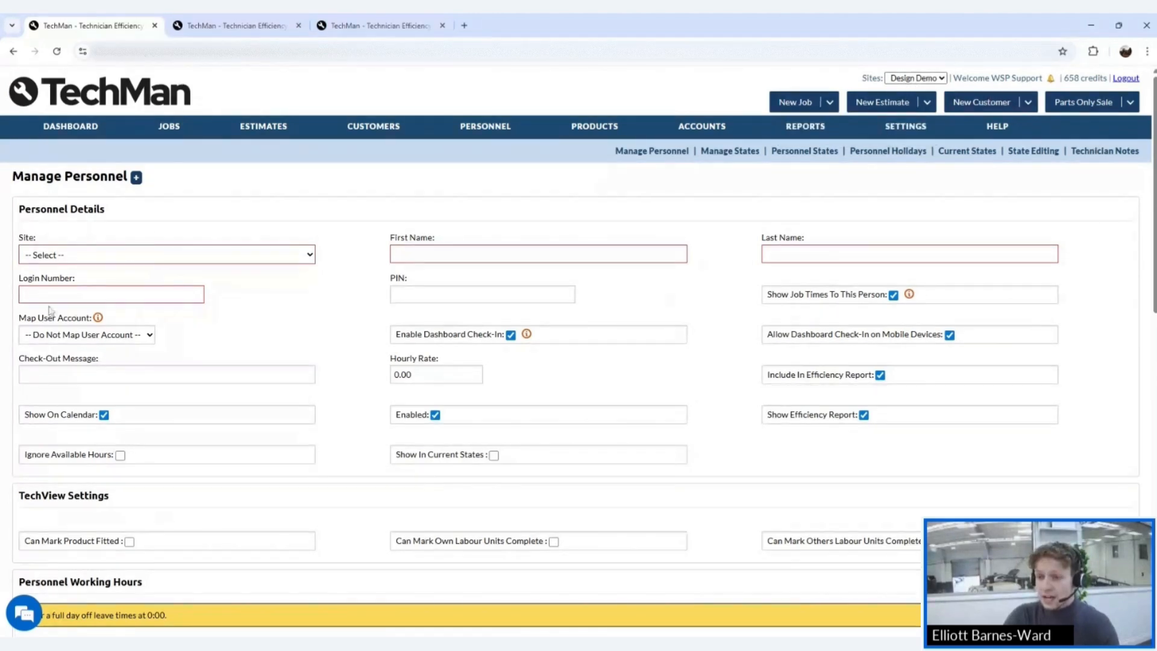
{"action": "left_click", "coordinate": [49, 311]}
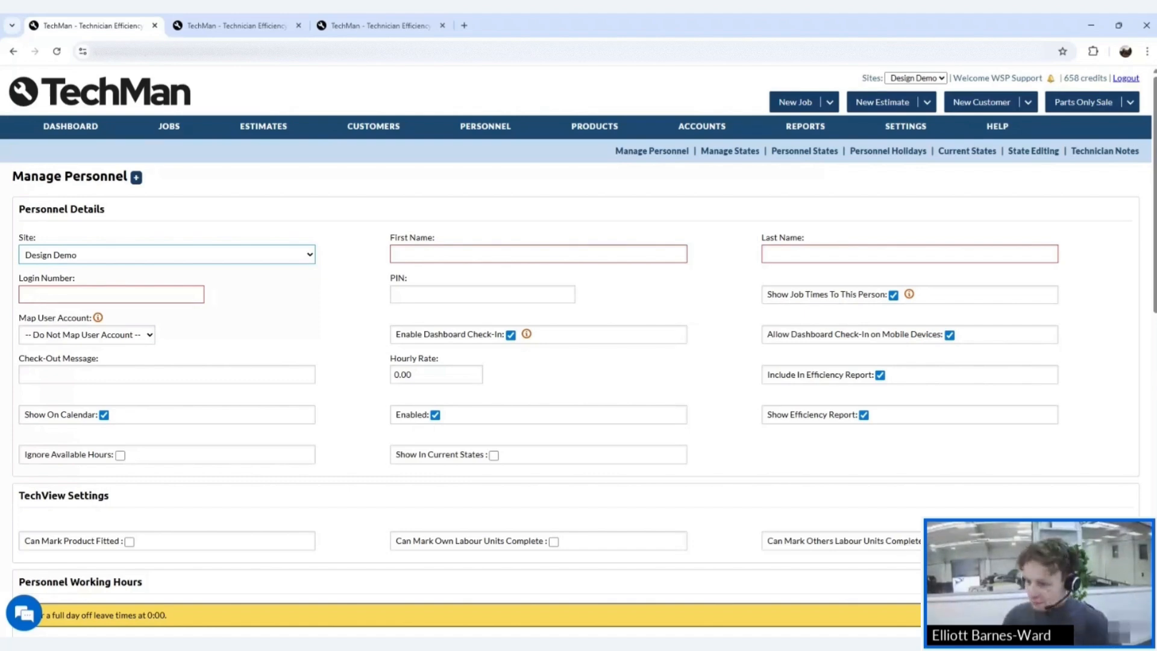
- Enter the new technician's first and last name, correcting a typo in the surname
{"action": "key", "text": "Tab"}
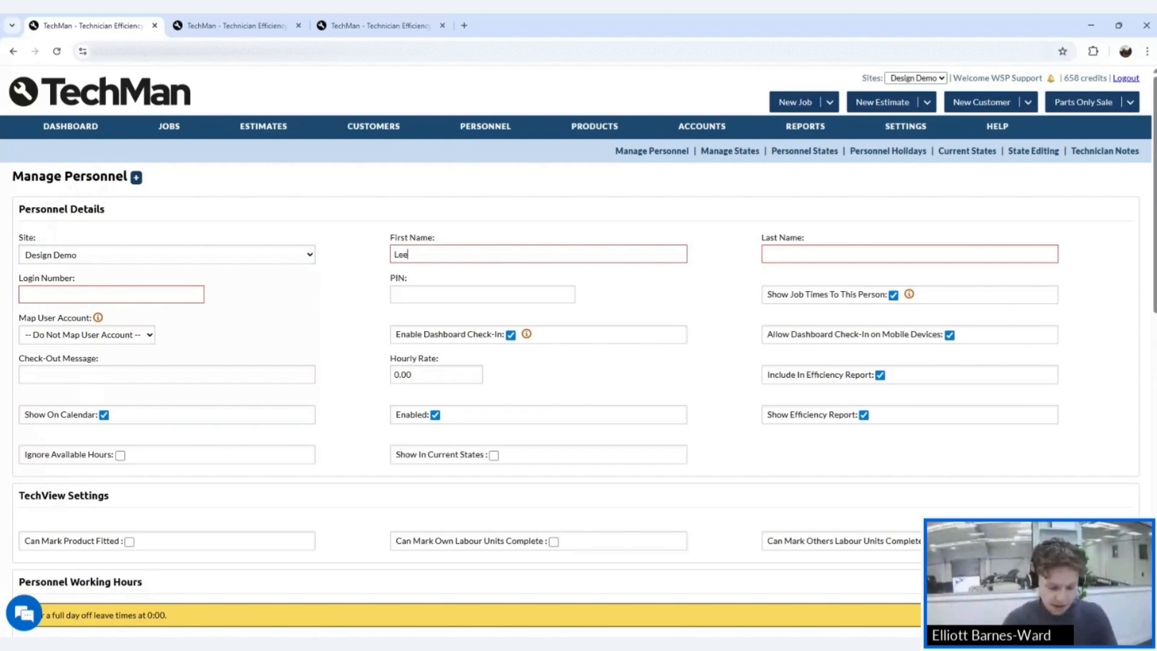
{"action": "key", "text": "Tab"}
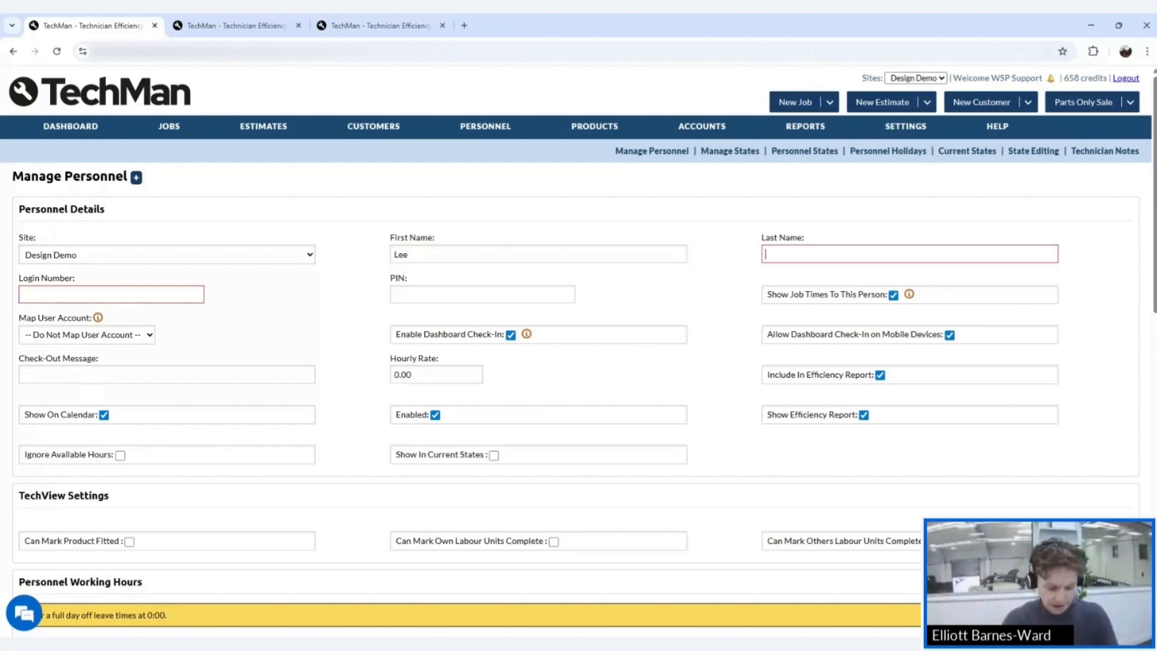
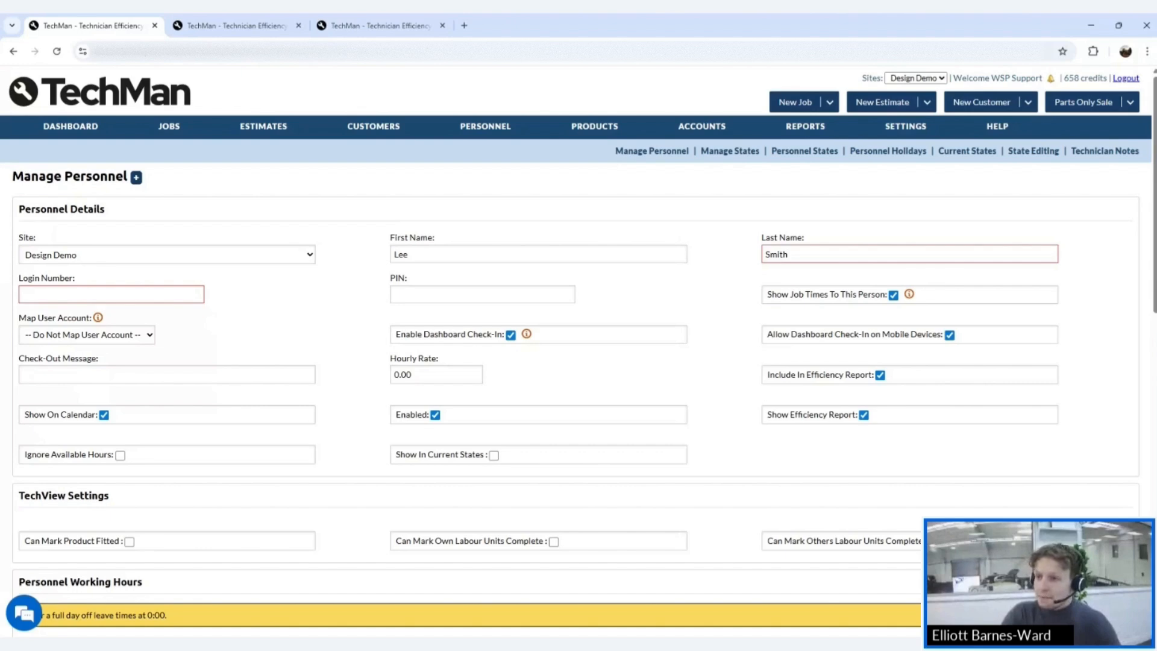
- Duplicate the browser tab and show Manage Personnel in the copy
{"action": "right_click", "coordinate": [105, 25]}
{"action": "left_click", "coordinate": [145, 133]}
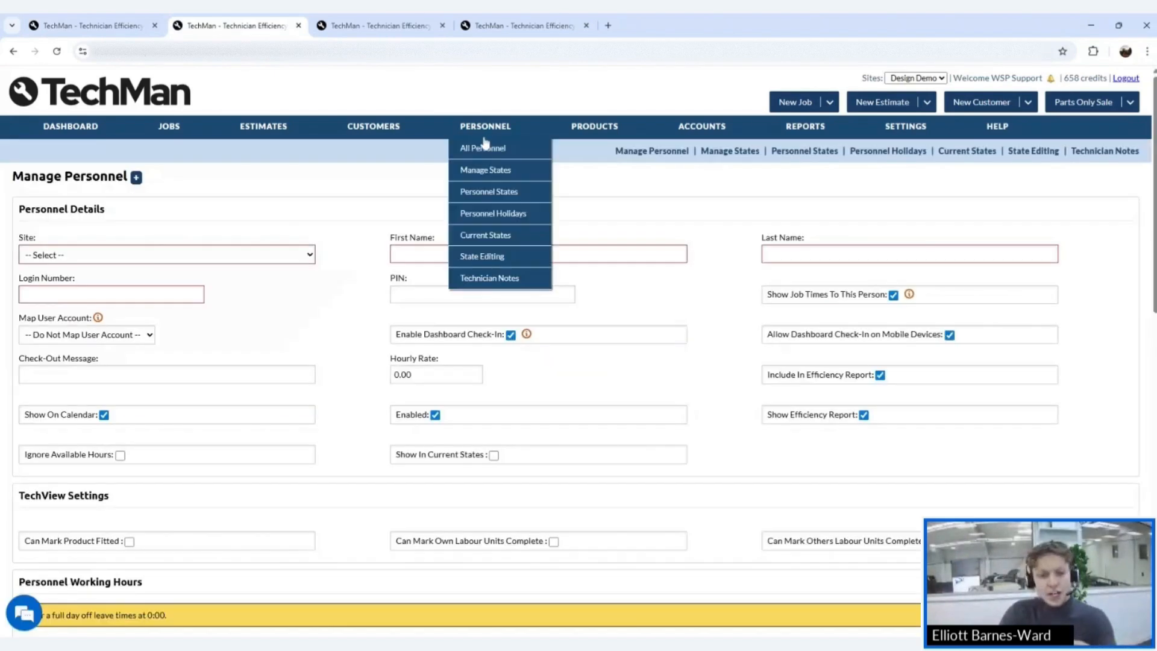
{"action": "left_click", "coordinate": [482, 152]}
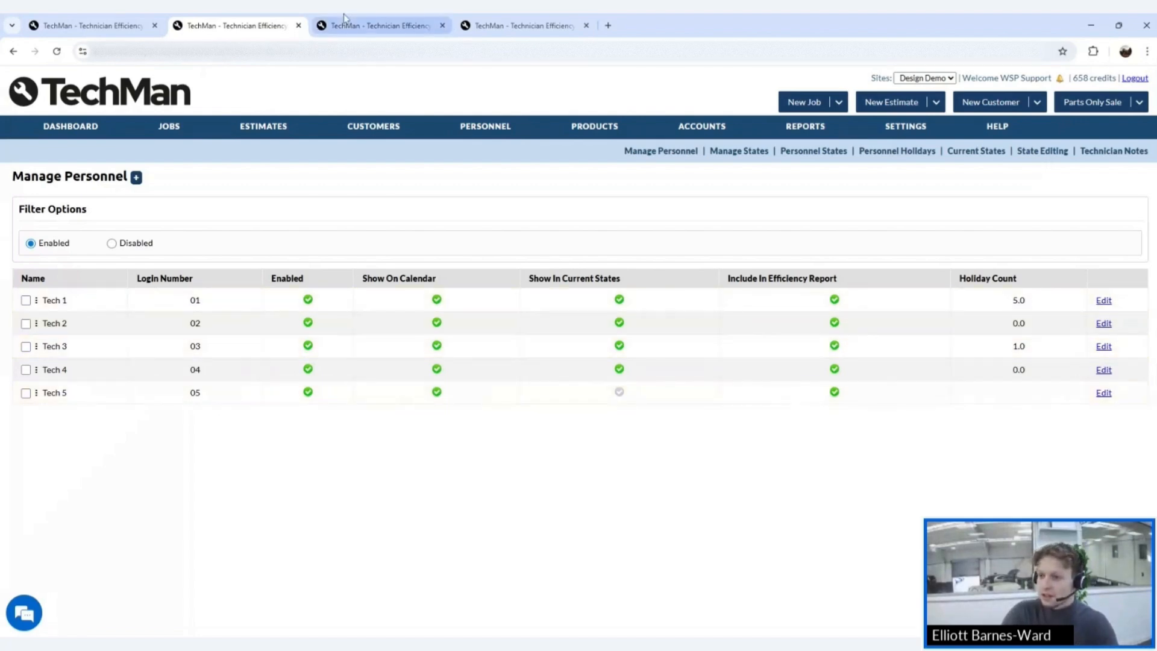
- Back on the details form, fill in the technician's login number and a four-digit PIN
{"action": "left_click", "coordinate": [90, 25]}
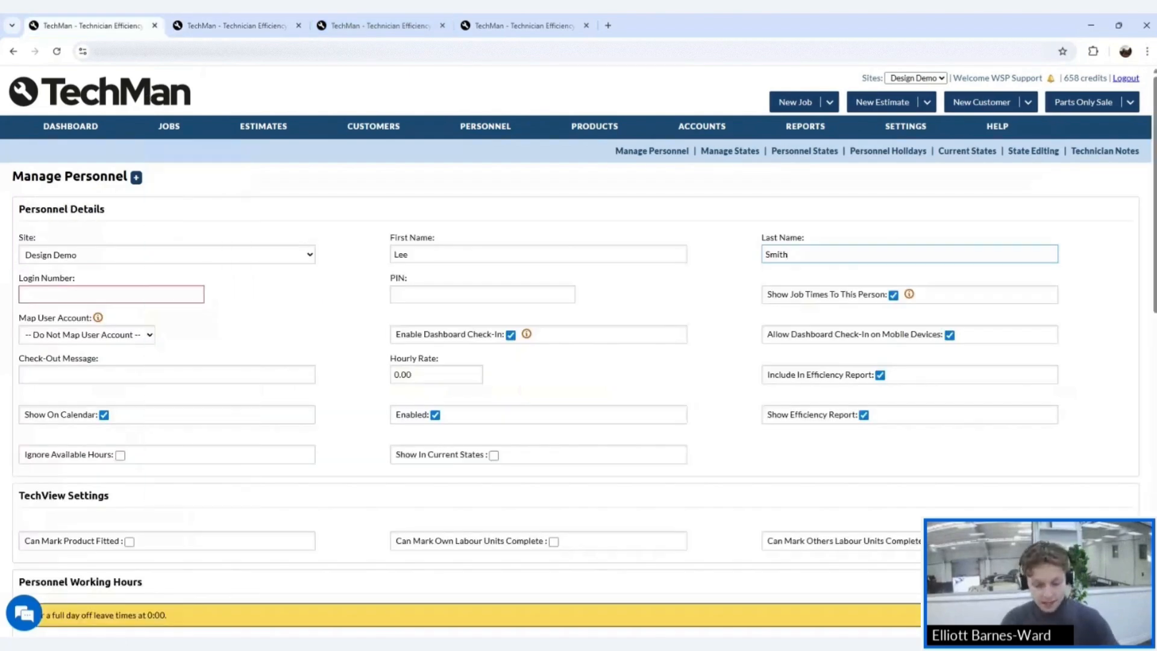
{"action": "key", "text": "Tab"}
{"action": "type", "text": "0"}
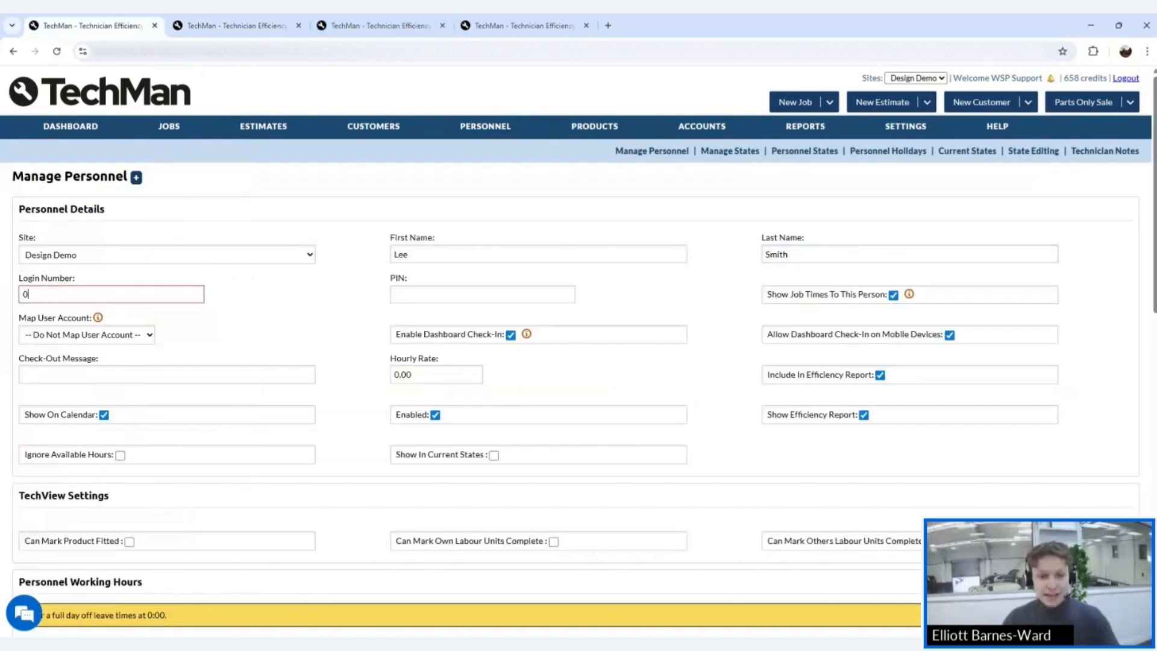
{"action": "type", "text": "6"}
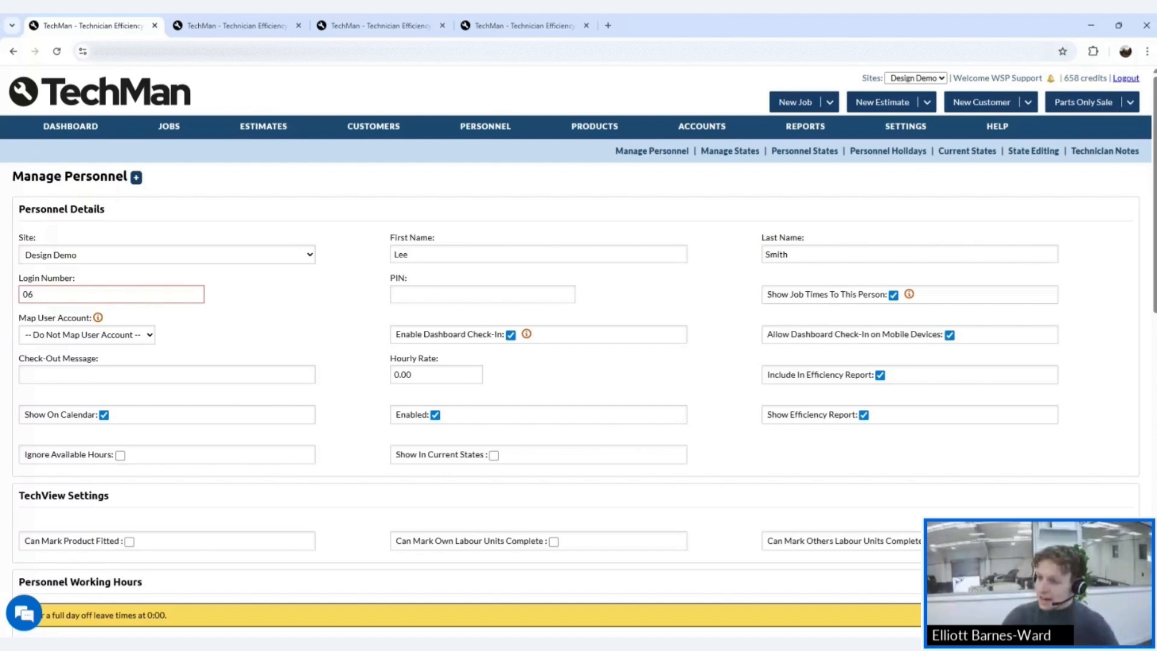
{"action": "key", "text": "Tab"}
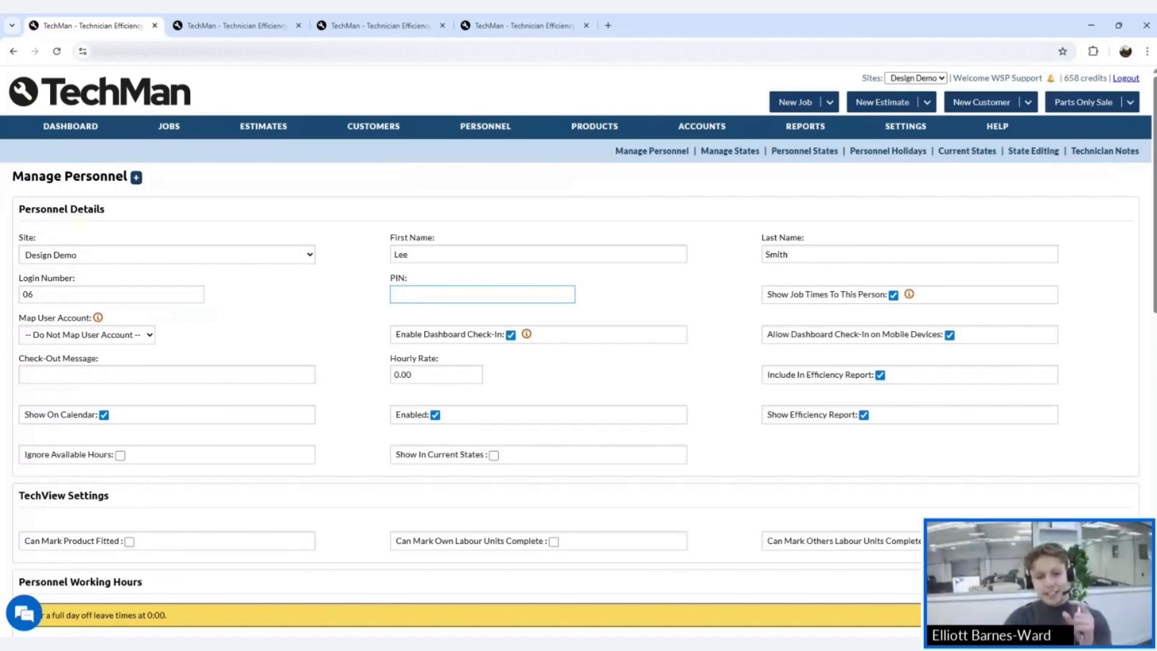
{"action": "type", "text": "0006"}
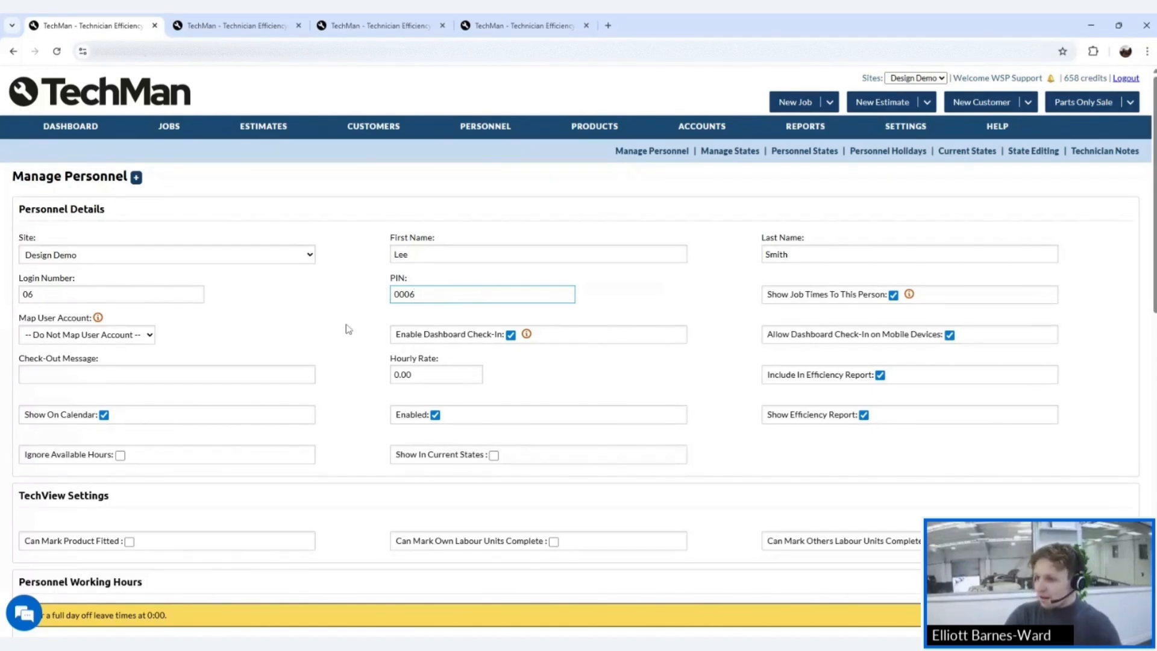
{"action": "scroll", "coordinate": [530, 320], "scroll_direction": "down", "scroll_amount": 1}
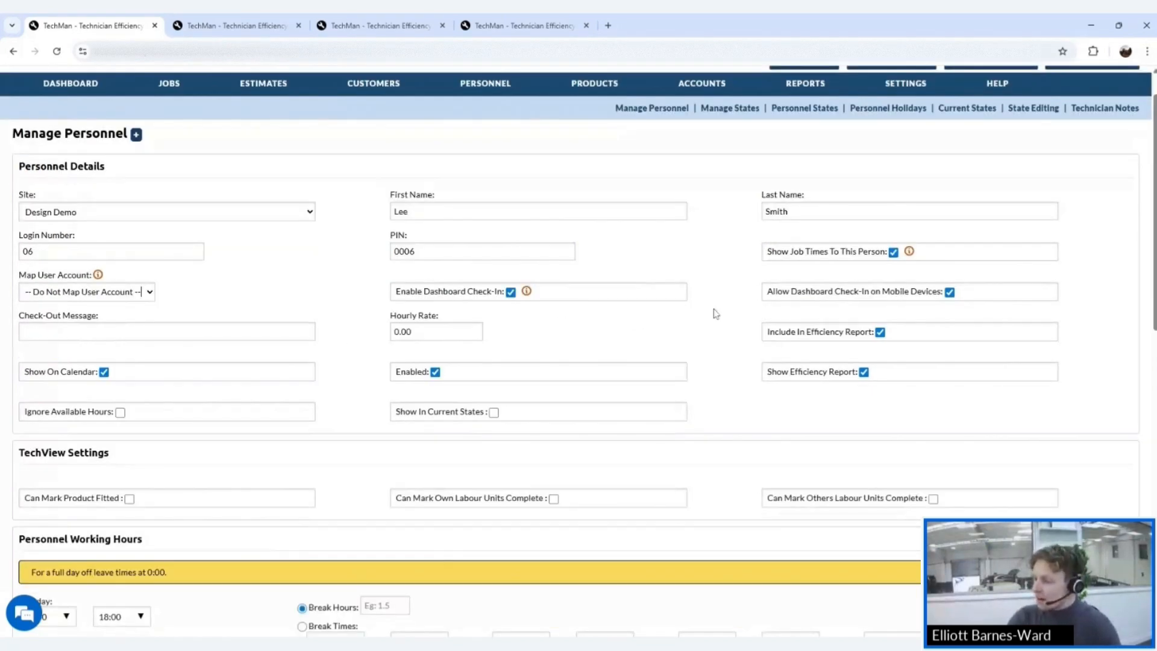
- Tick Show In Current States for the new technician, keeping Hourly Rate at 0.00
{"action": "scroll", "coordinate": [715, 313], "scroll_direction": "down", "scroll_amount": 1}
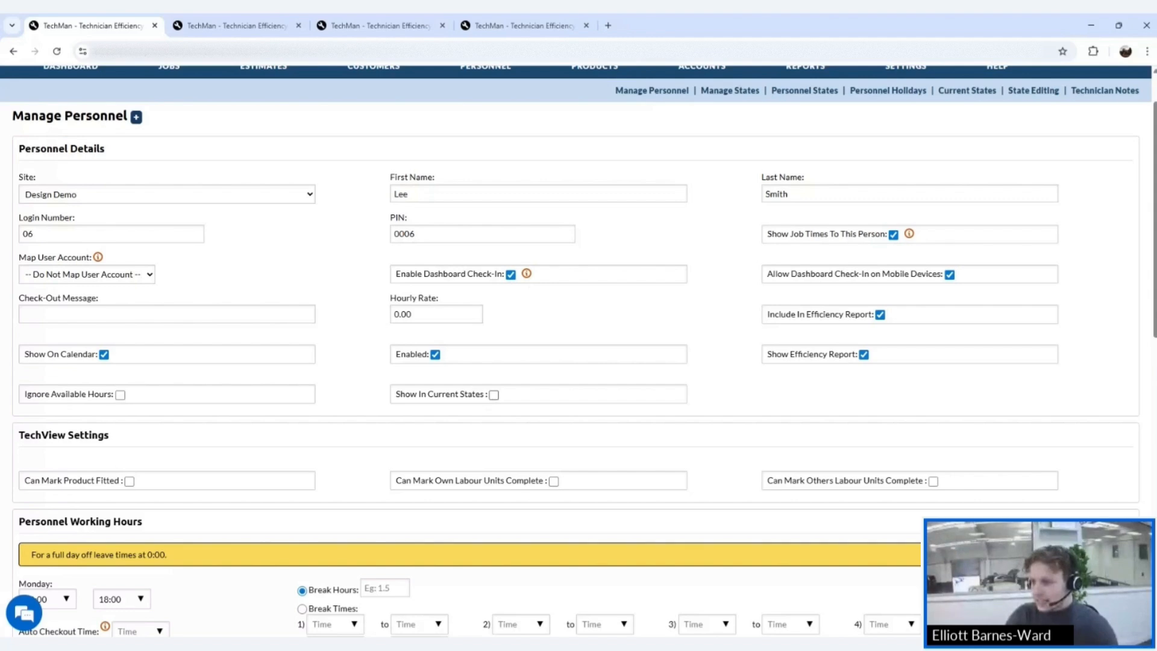
{"action": "left_click", "coordinate": [494, 395]}
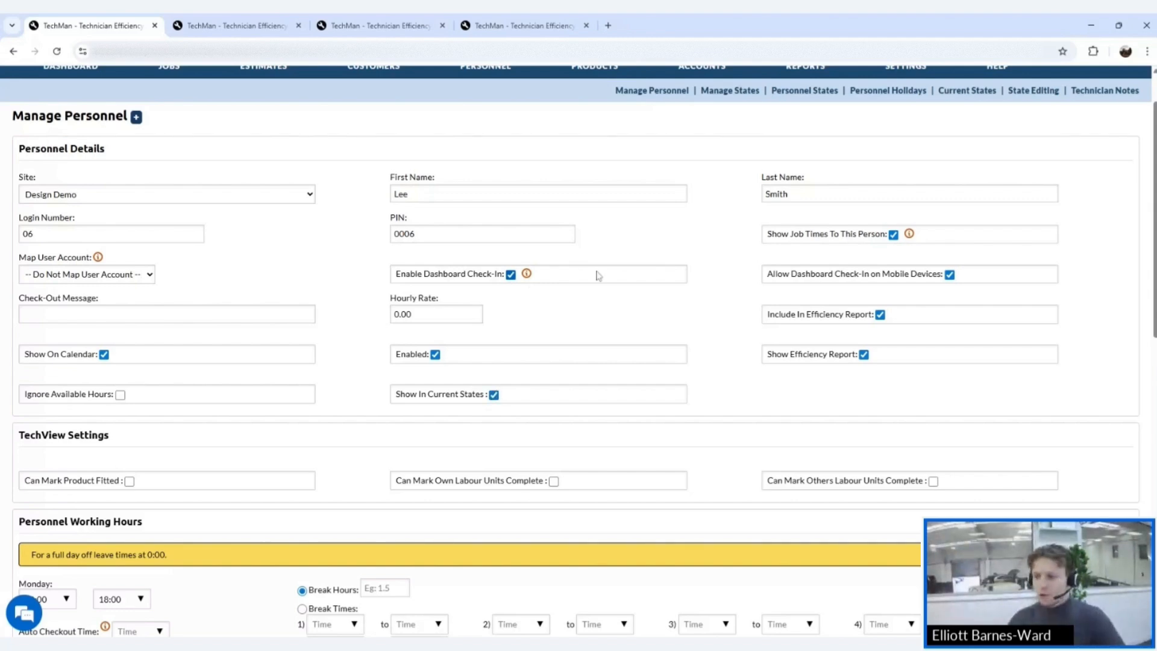
{"action": "scroll", "coordinate": [598, 275], "scroll_direction": "up", "scroll_amount": 1}
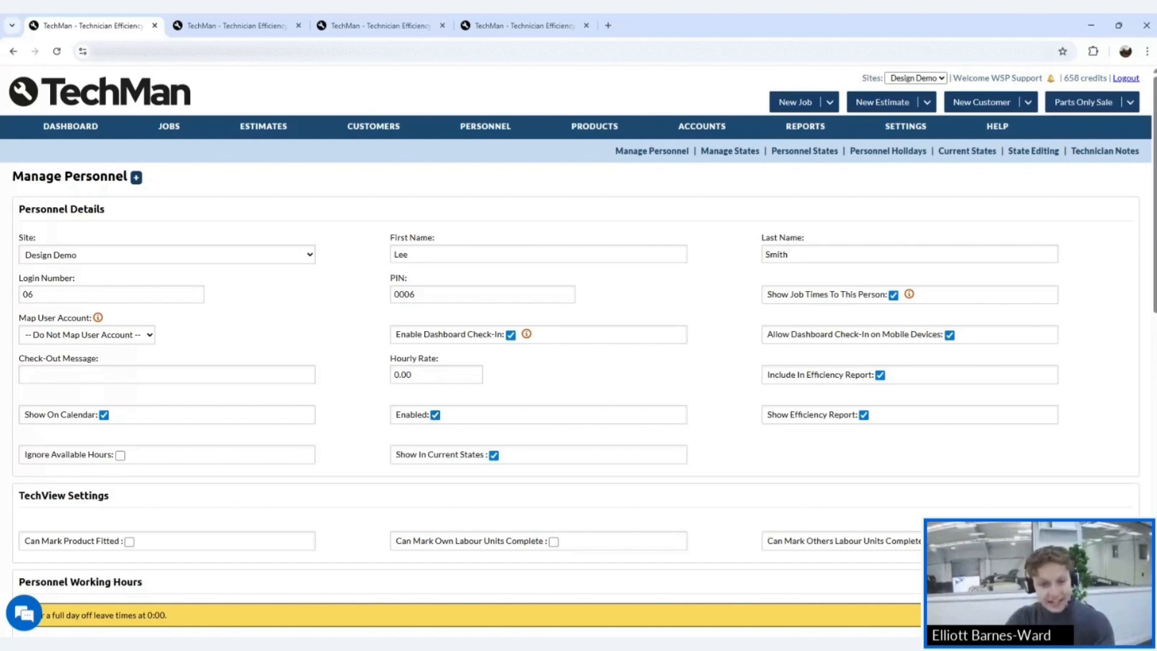
{"action": "left_click", "coordinate": [404, 375]}
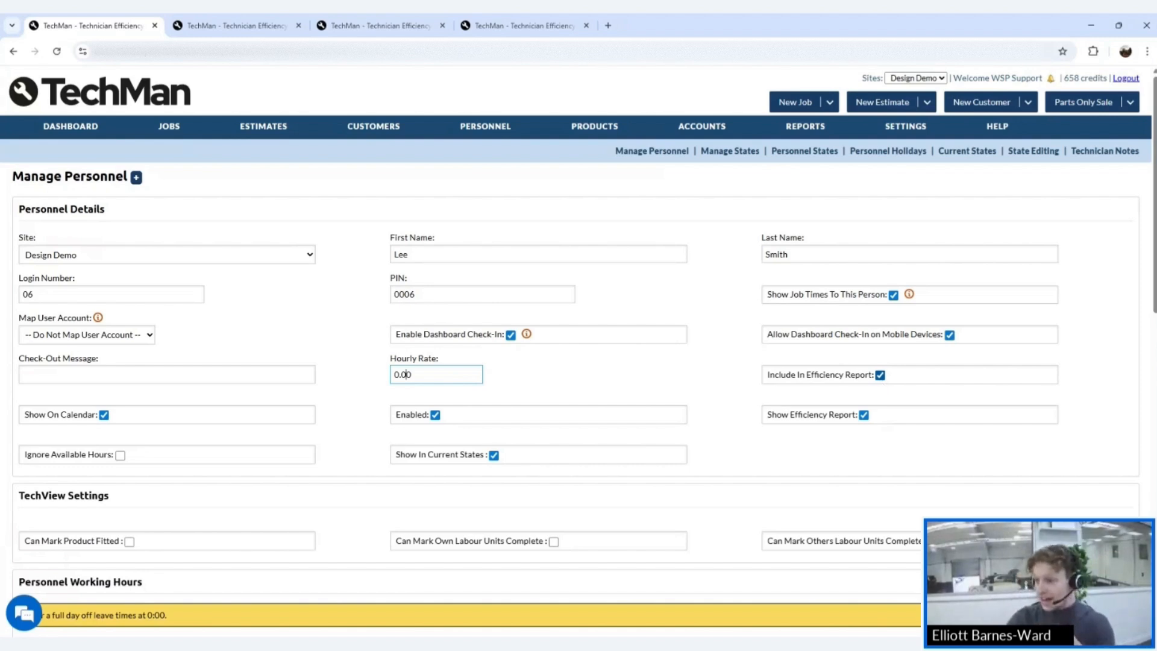
{"action": "left_click", "coordinate": [744, 374]}
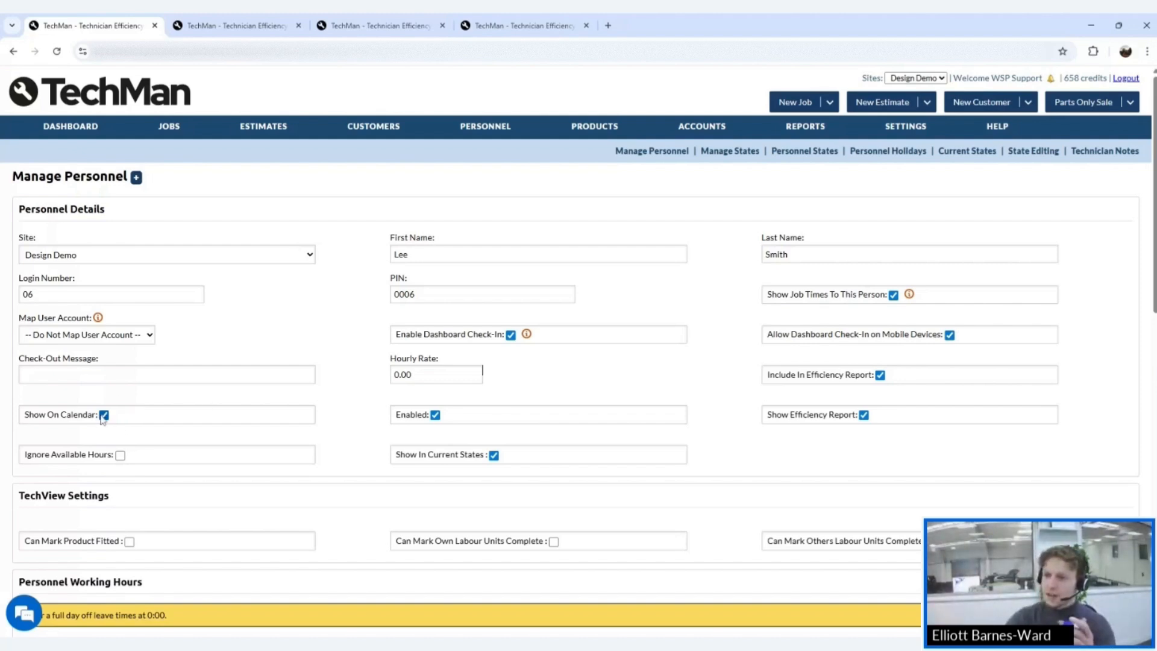
- In the second tab, view the dashboard and technicians' calendar, then reopen All Personnel
{"action": "left_click", "coordinate": [192, 30]}
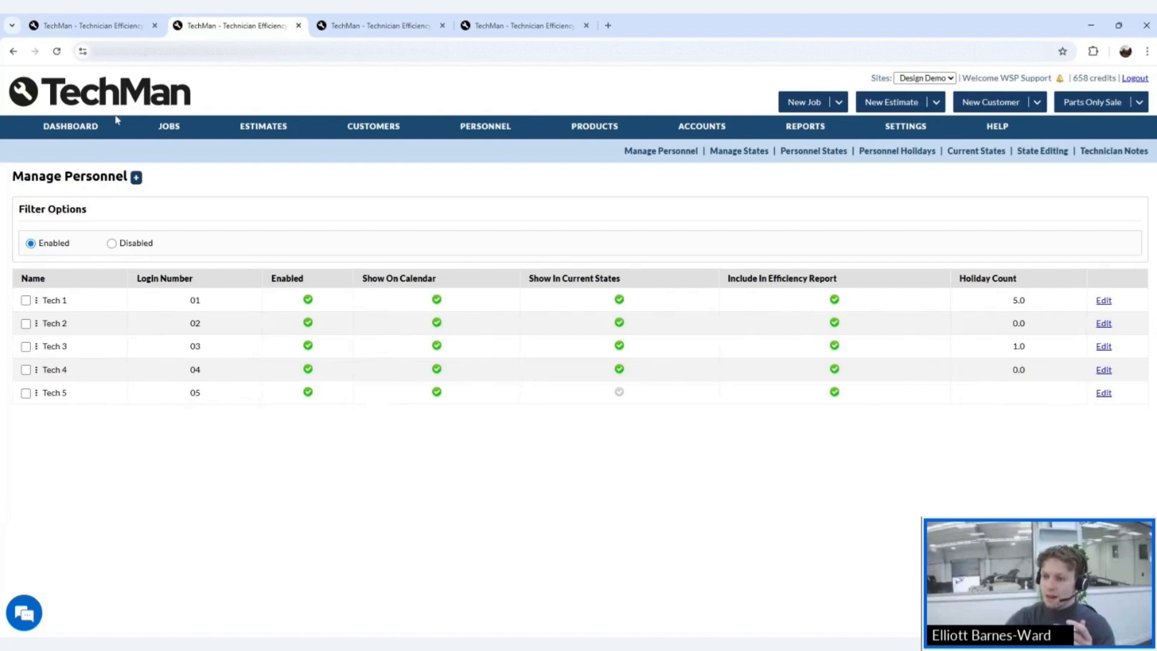
{"action": "left_click", "coordinate": [90, 126]}
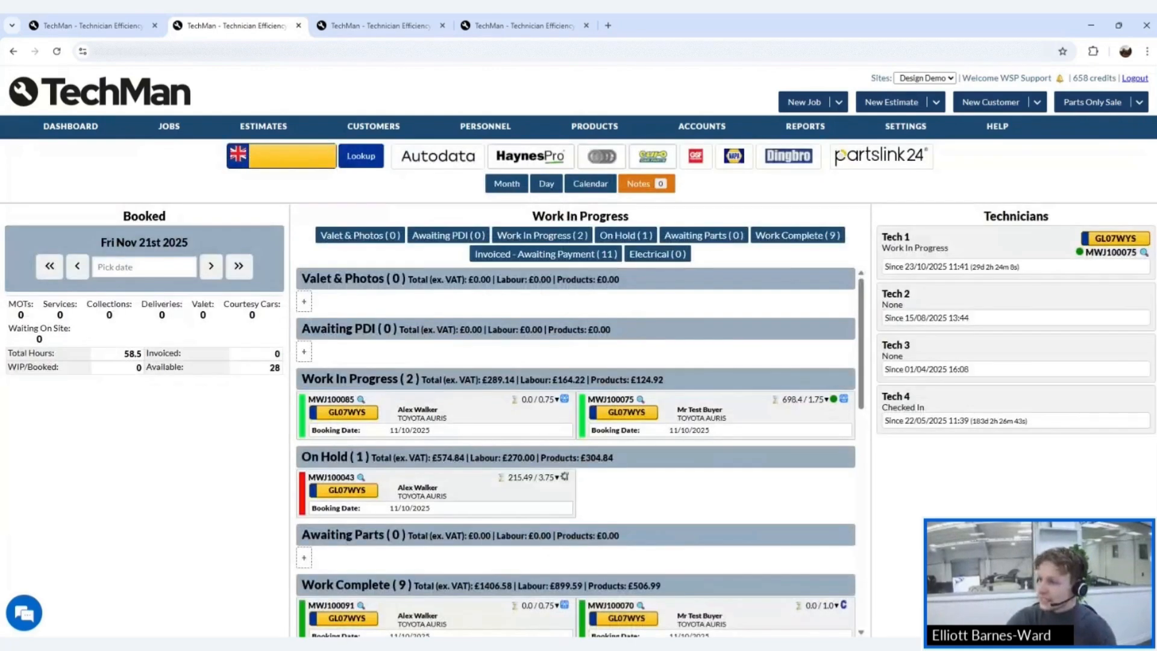
{"action": "left_click", "coordinate": [594, 191]}
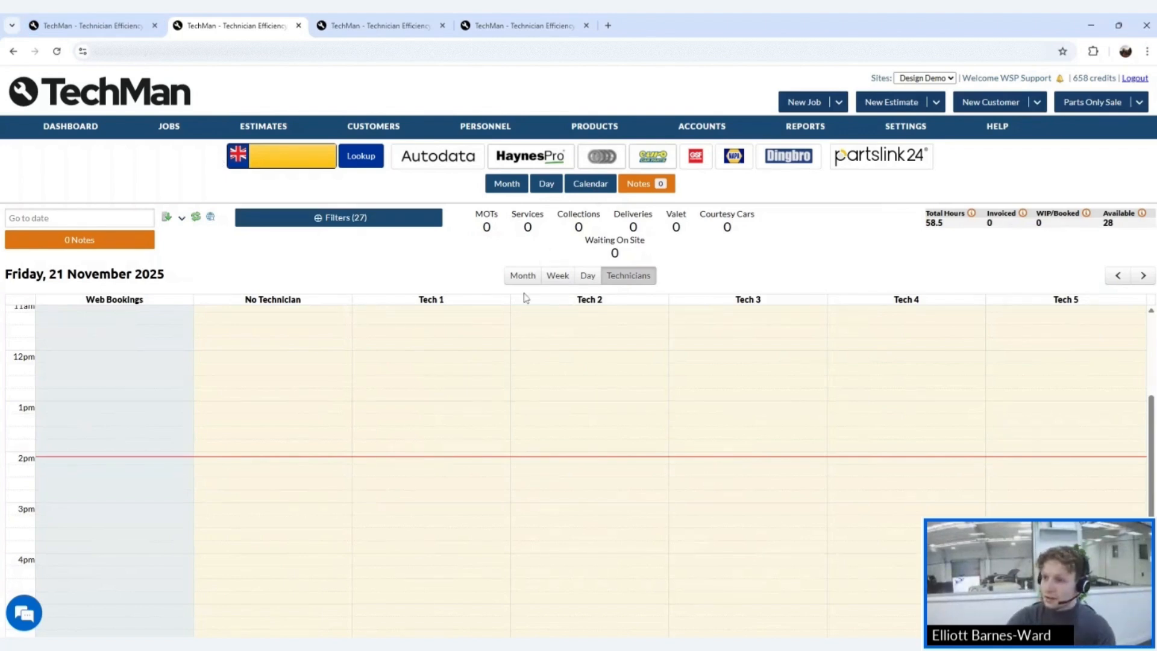
{"action": "left_click", "coordinate": [96, 26]}
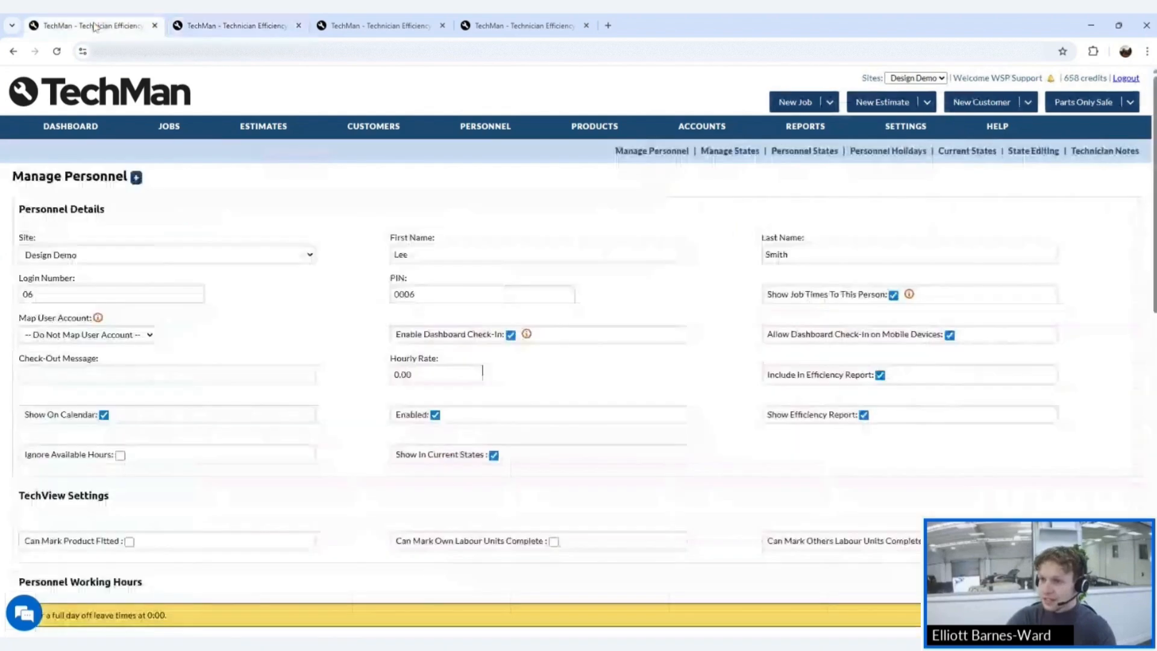
{"action": "left_click", "coordinate": [245, 27]}
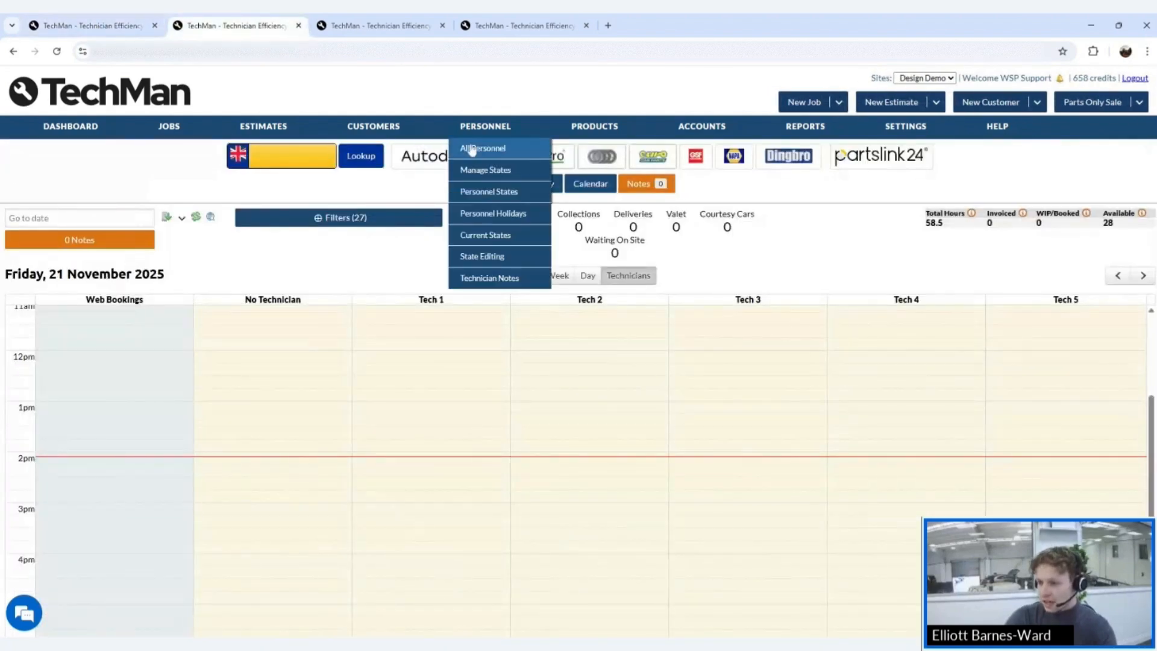
{"action": "left_click", "coordinate": [473, 152]}
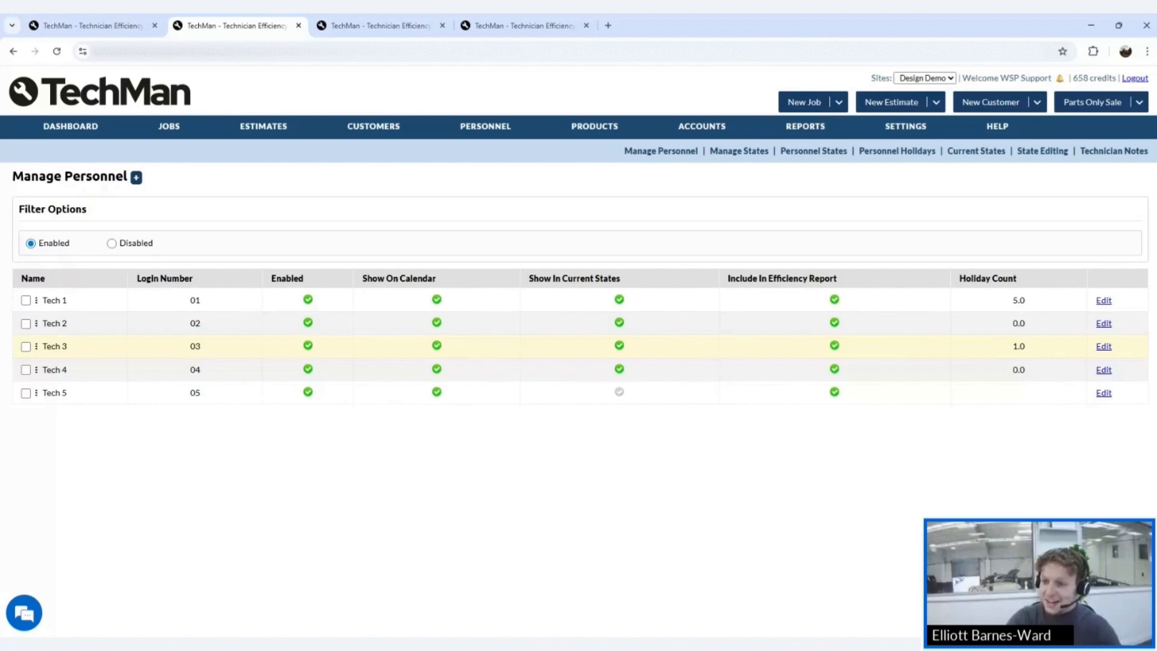
- Drag Tech 3 below Tech 2 so the personnel list runs Tech 1 to Tech 5
{"action": "left_click_drag", "start_coordinate": [37, 346], "coordinate": [37, 300]}
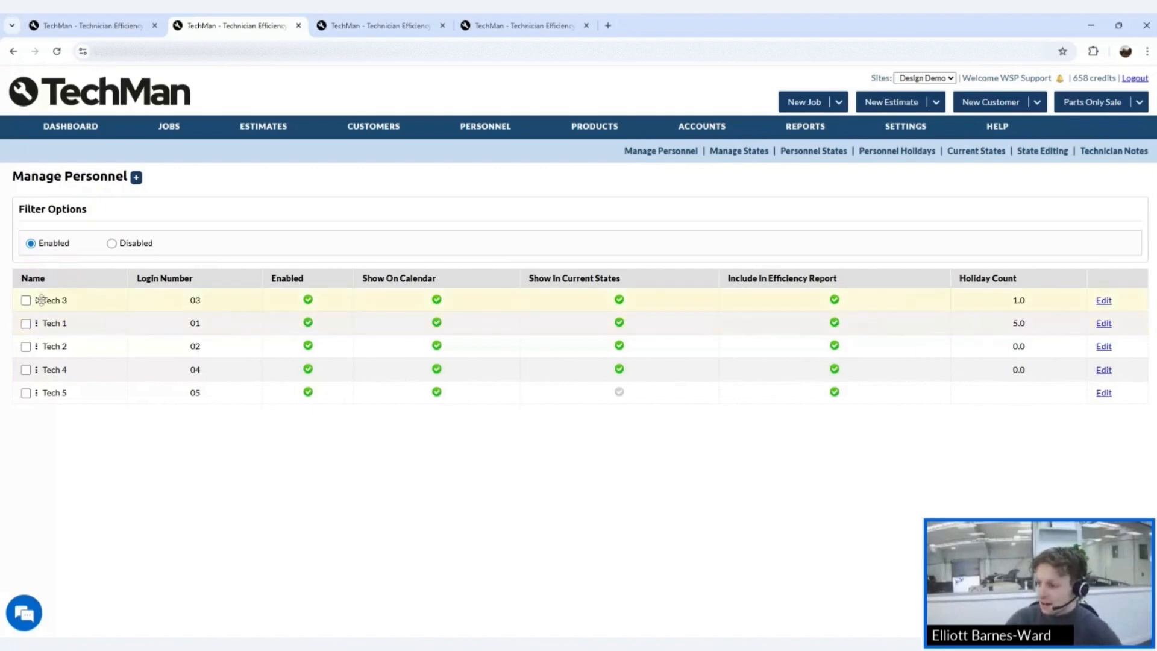
{"action": "mouse_move", "coordinate": [105, 138]}
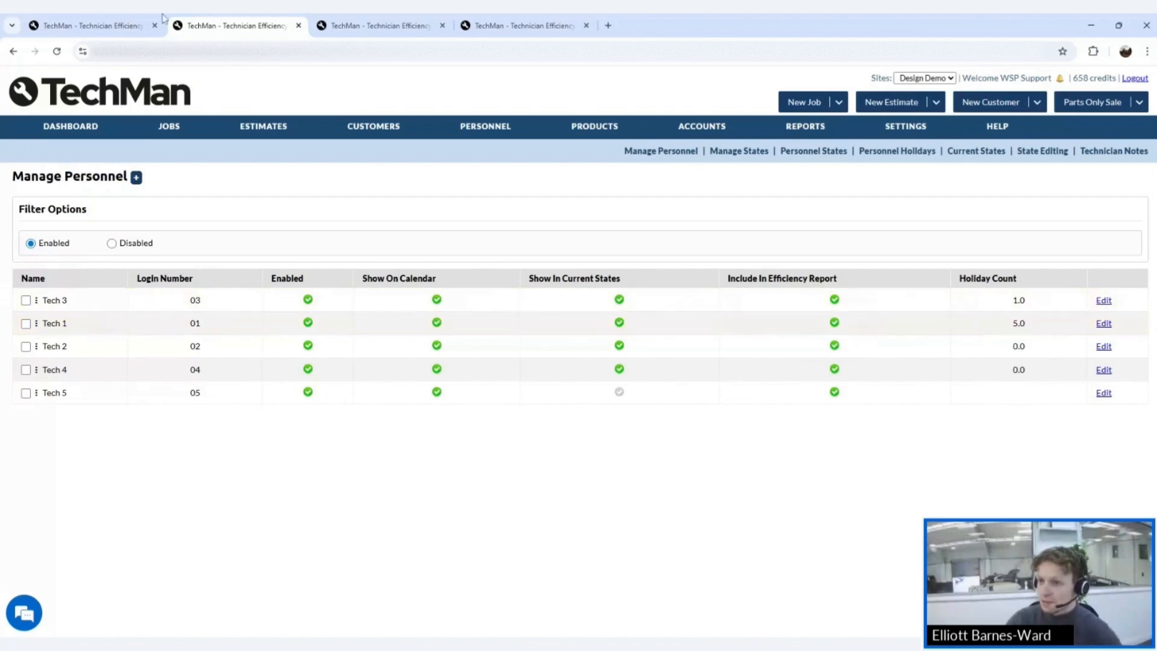
{"action": "left_click", "coordinate": [94, 107]}
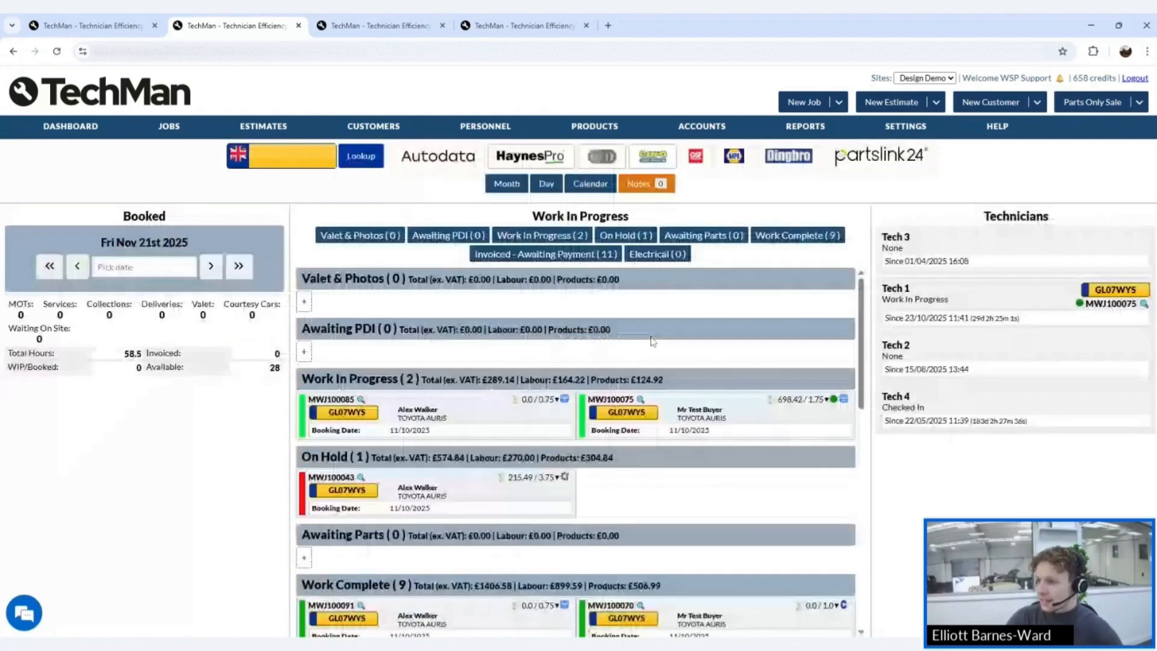
{"action": "left_click", "coordinate": [585, 188]}
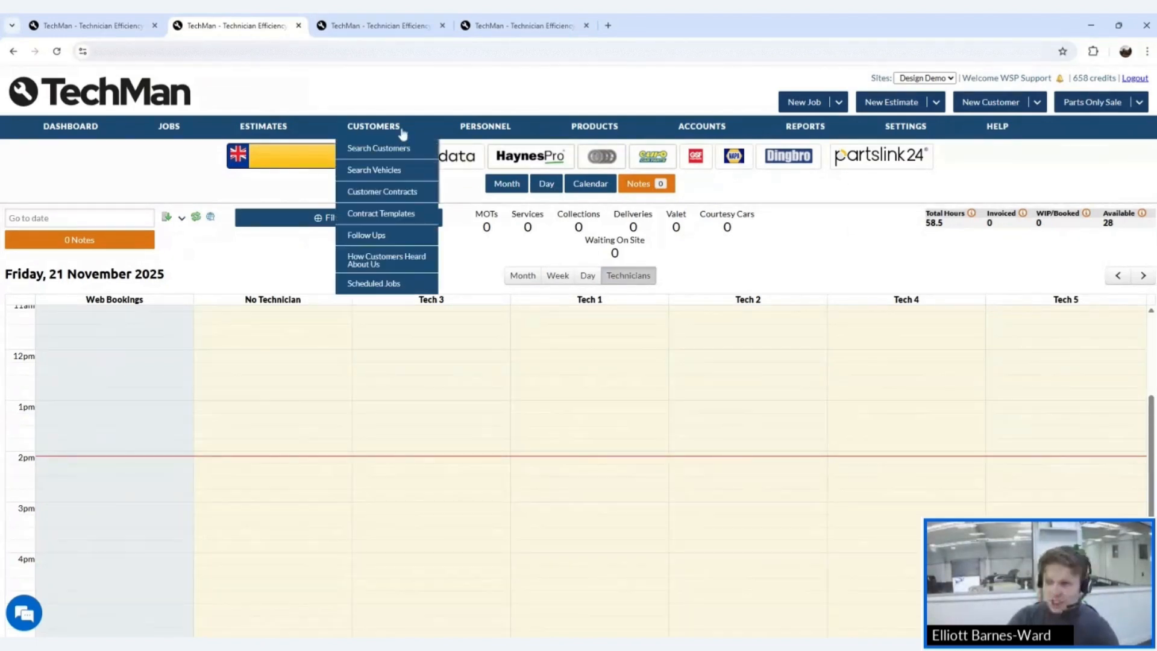
{"action": "mouse_move", "coordinate": [469, 127]}
{"action": "left_click", "coordinate": [477, 148]}
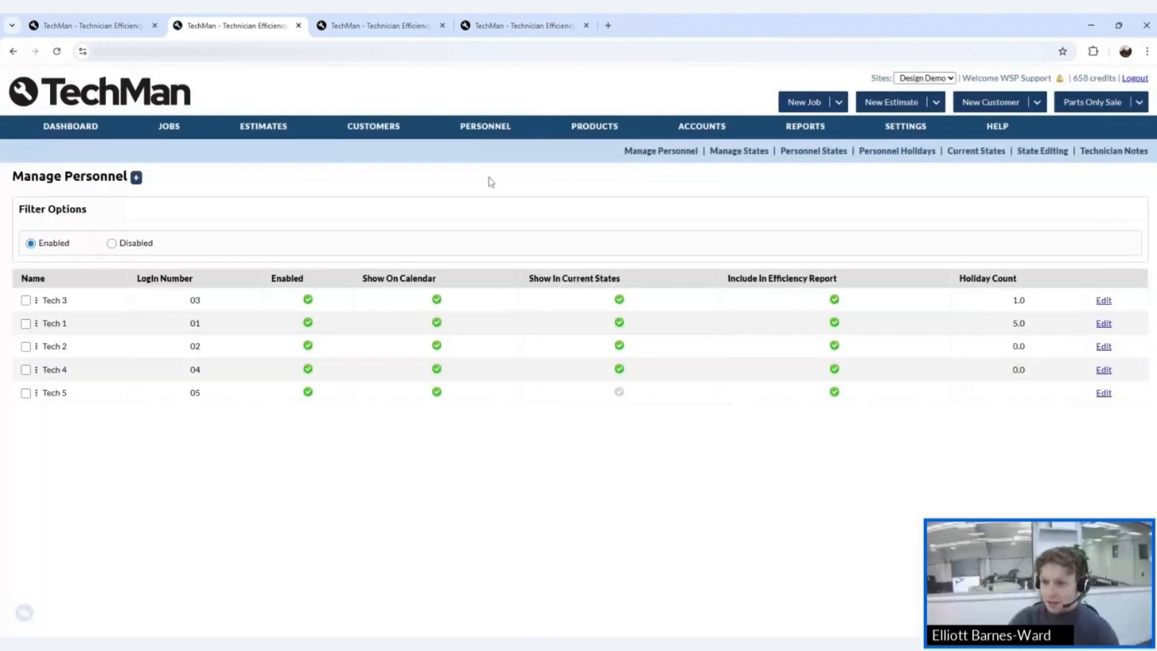
{"action": "left_click_drag", "start_coordinate": [36, 300], "coordinate": [37, 346]}
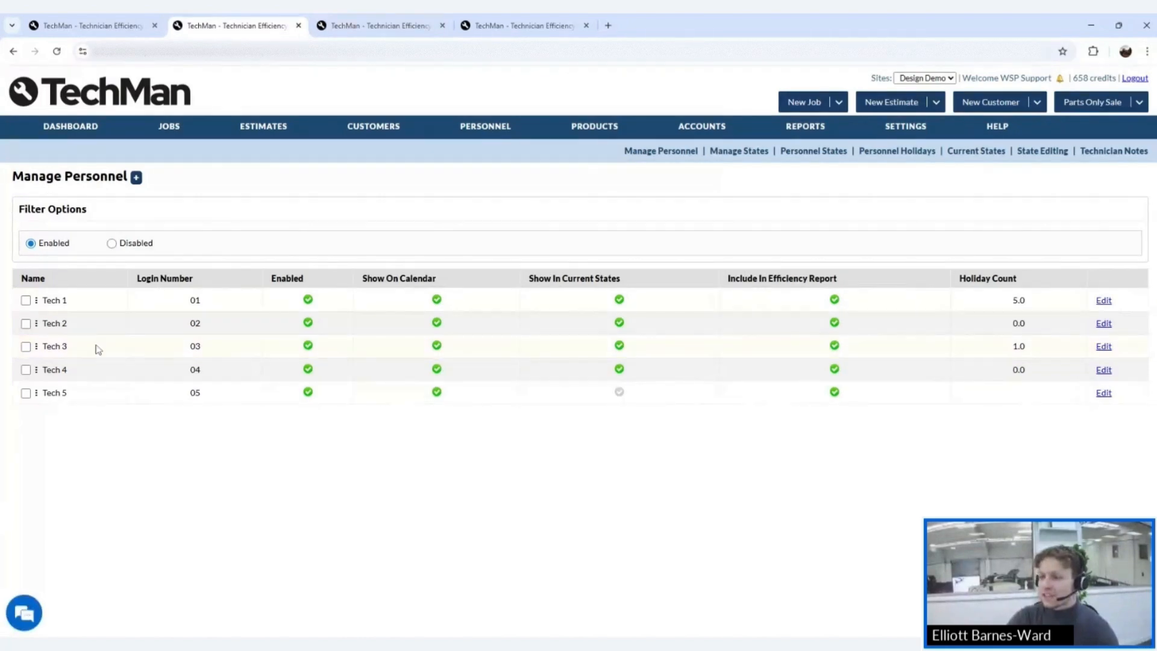
- Return to the new technician's form and scroll to the 08:00–18:00 Personnel Working Hours
{"action": "left_click", "coordinate": [134, 27]}
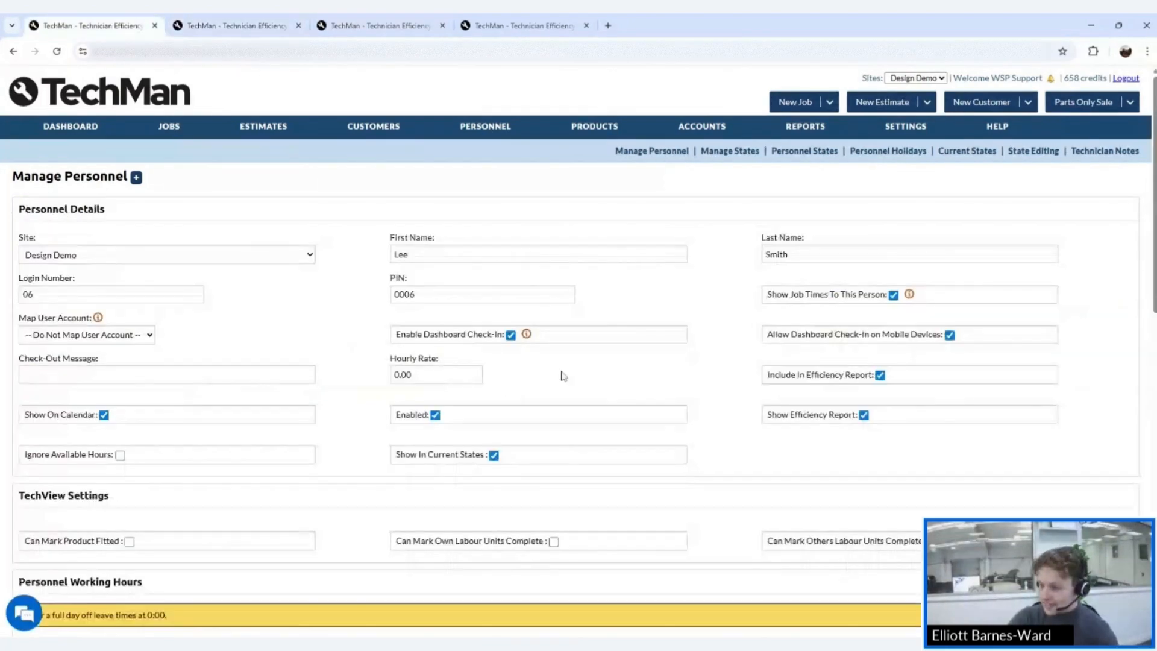
{"action": "scroll", "coordinate": [655, 472], "scroll_direction": "down", "scroll_amount": 4}
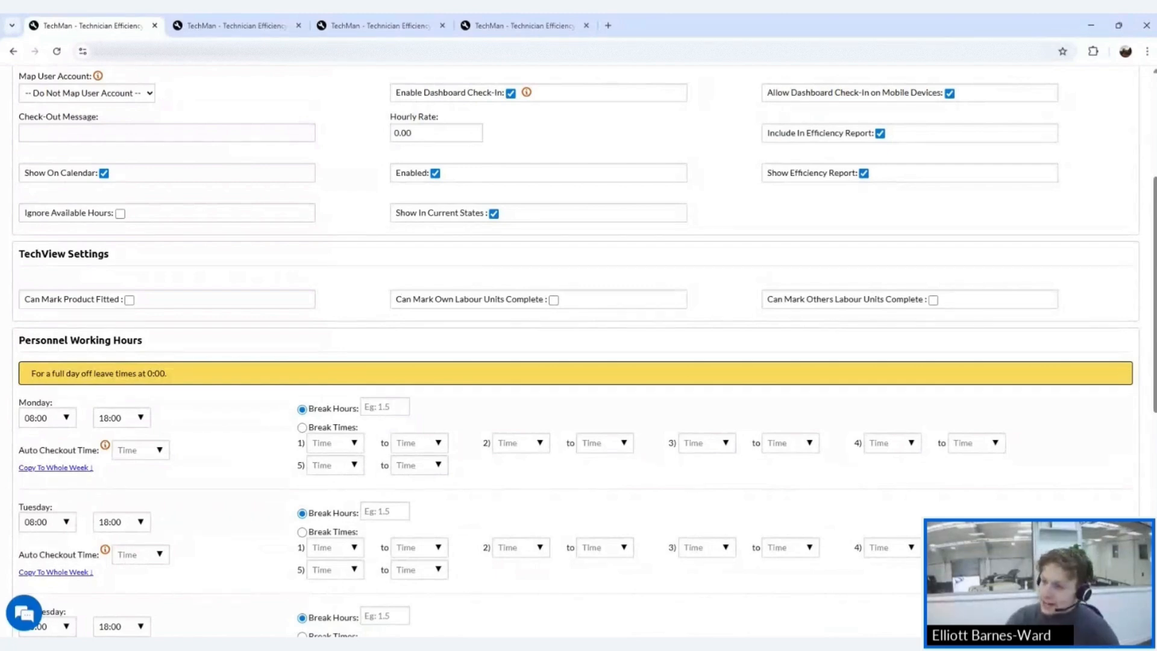
{"action": "scroll", "coordinate": [560, 220], "scroll_direction": "down", "scroll_amount": 3}
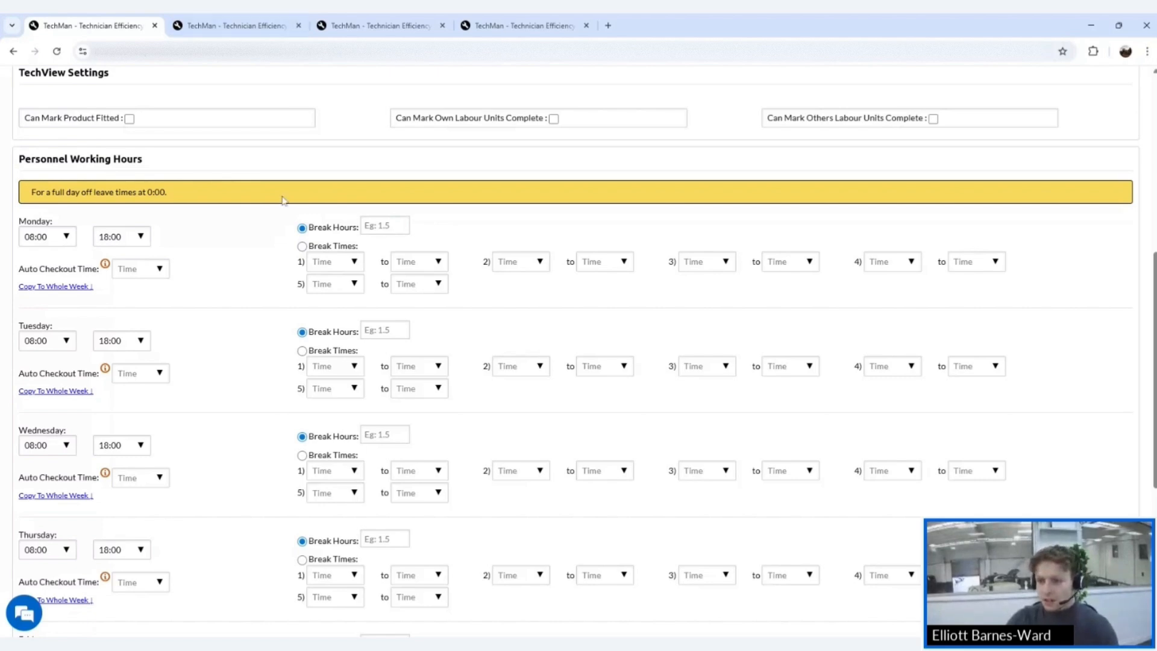
- Change Monday to start 09:00, finish 17:00, and enter 0.5 break hours
{"action": "left_click", "coordinate": [63, 236]}
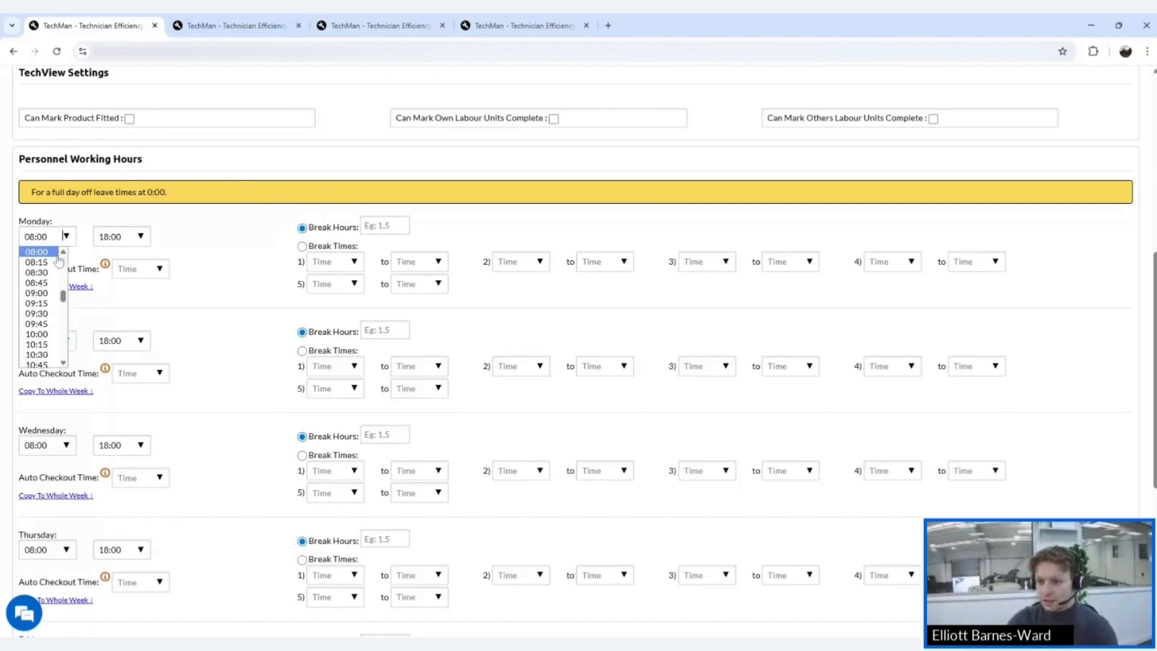
{"action": "left_click", "coordinate": [53, 293]}
{"action": "left_click", "coordinate": [140, 237]}
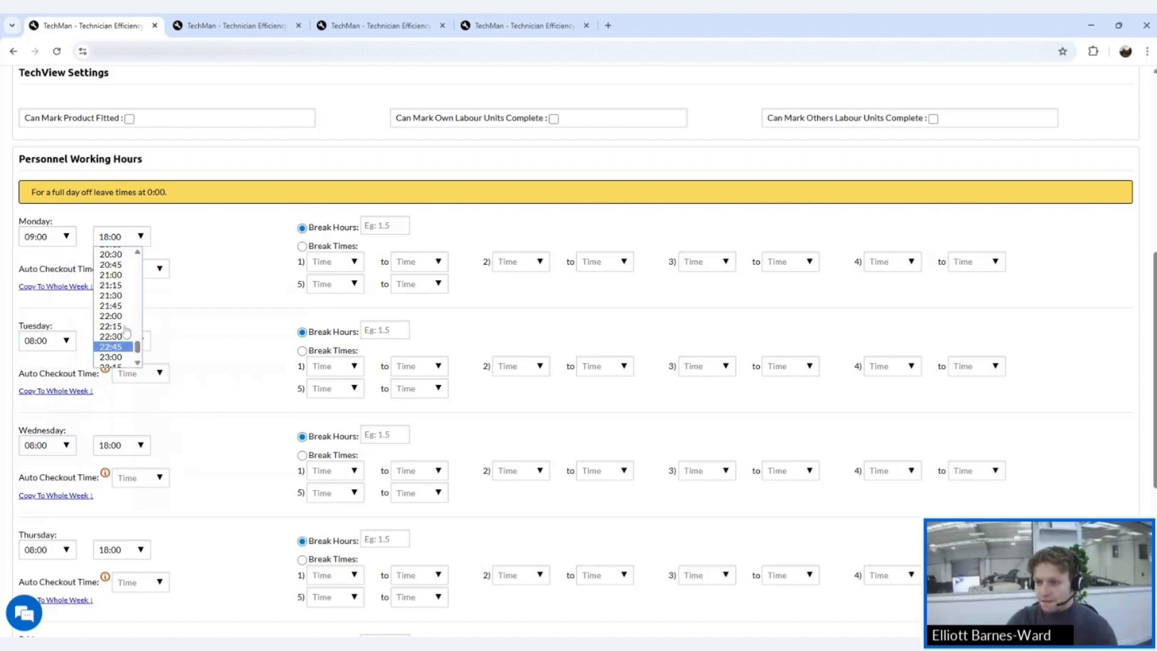
{"action": "scroll", "coordinate": [124, 327], "scroll_direction": "up", "scroll_amount": 1}
{"action": "left_click", "coordinate": [118, 330]}
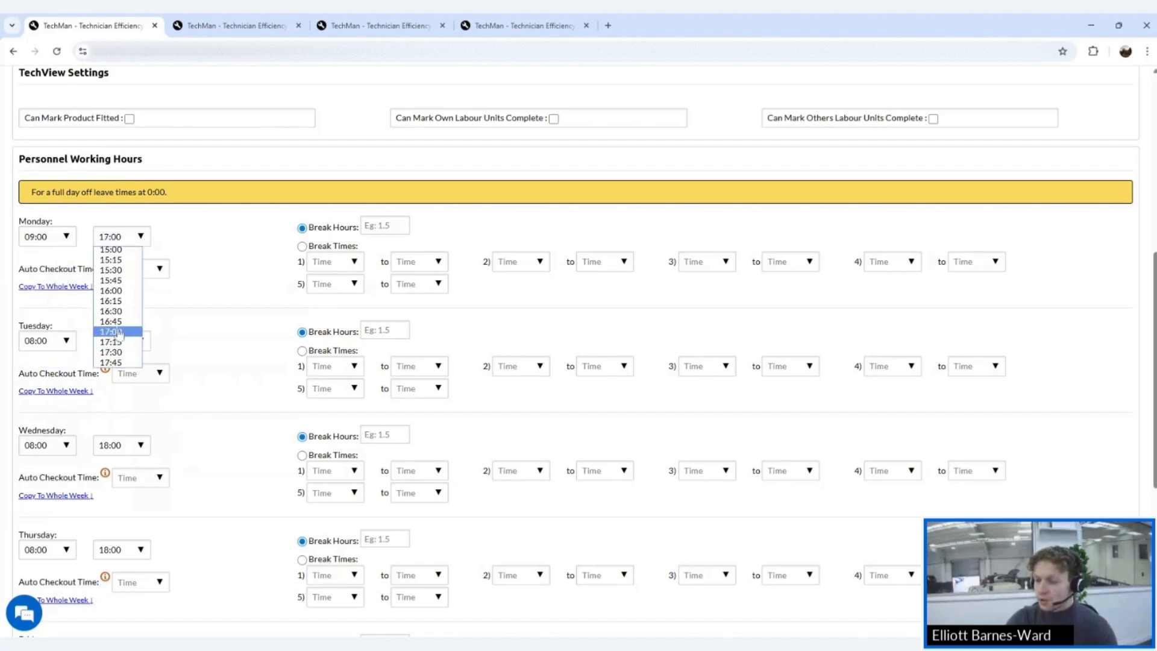
{"action": "left_click", "coordinate": [366, 225]}
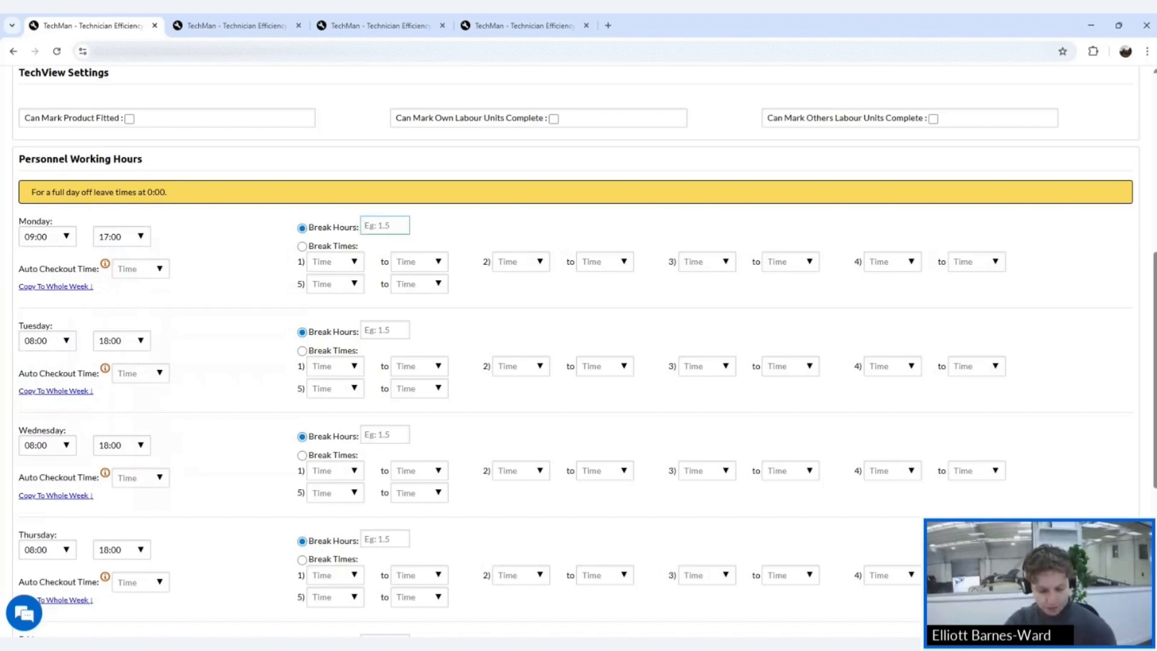
{"action": "type", "text": "0."}
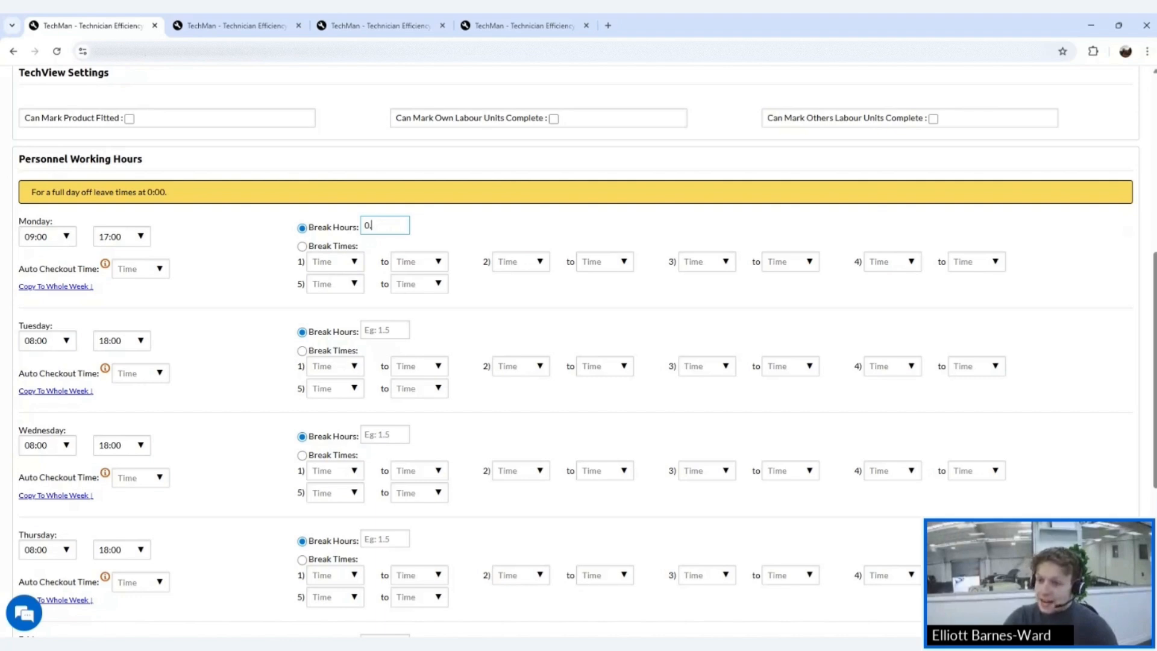
{"action": "type", "text": "5"}
{"action": "left_click", "coordinate": [133, 269]}
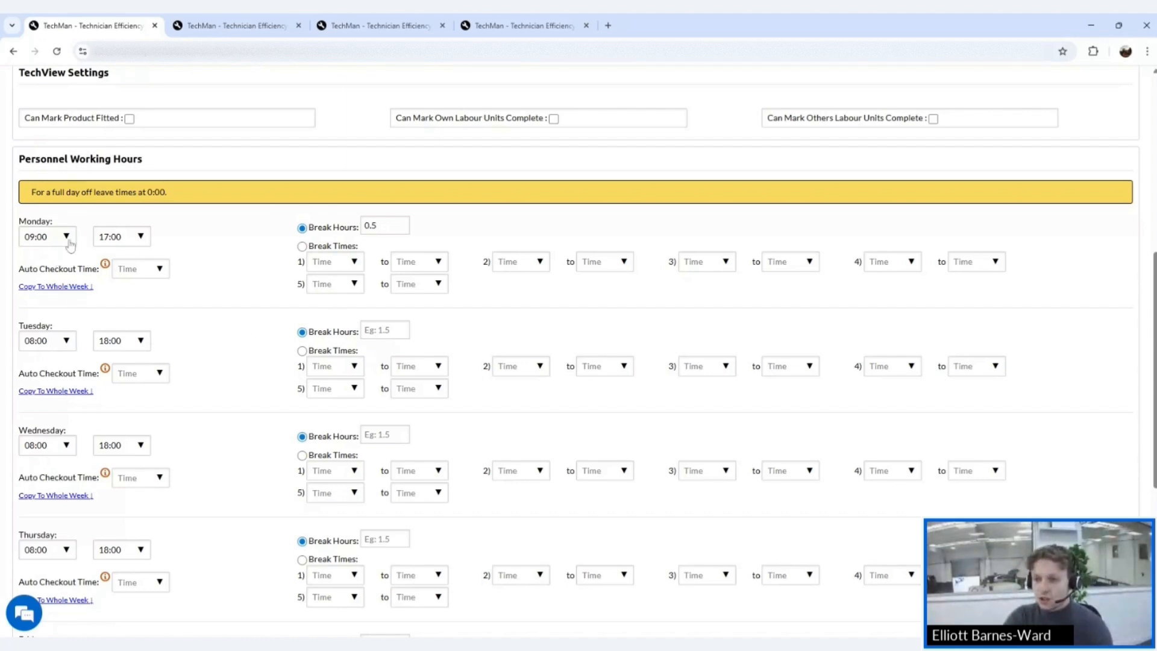
- Copy Monday's 09:00–17:00 hours to the whole week and make Sunday 00:00–00:00
{"action": "left_click", "coordinate": [49, 287]}
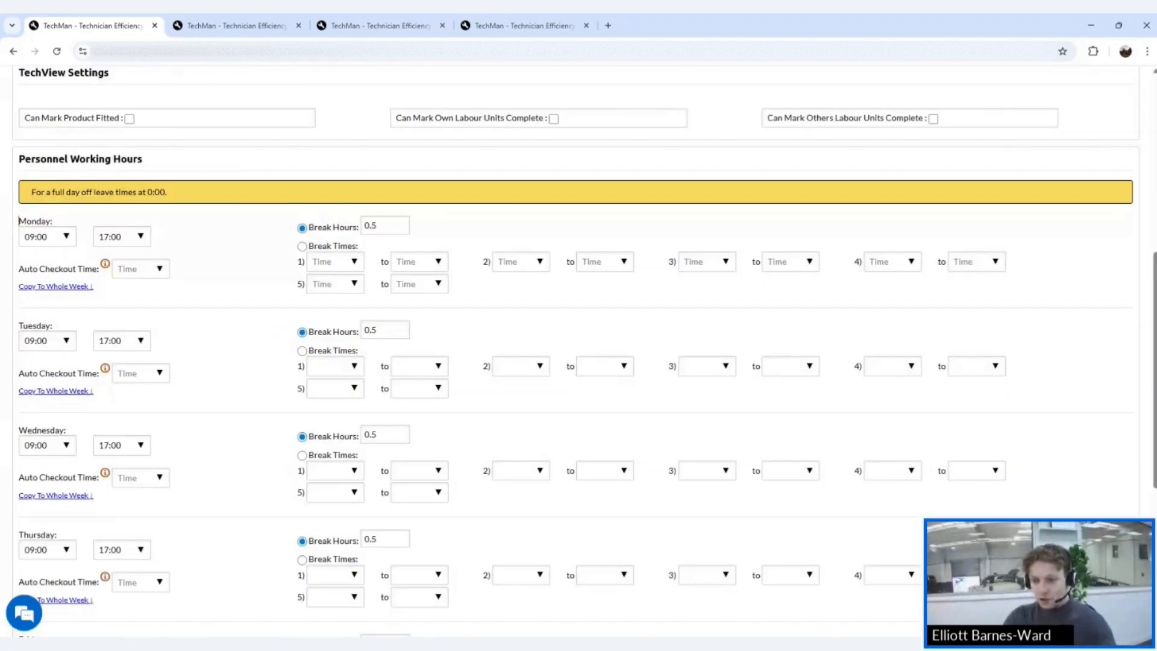
{"action": "scroll", "coordinate": [256, 321], "scroll_direction": "down", "scroll_amount": 5}
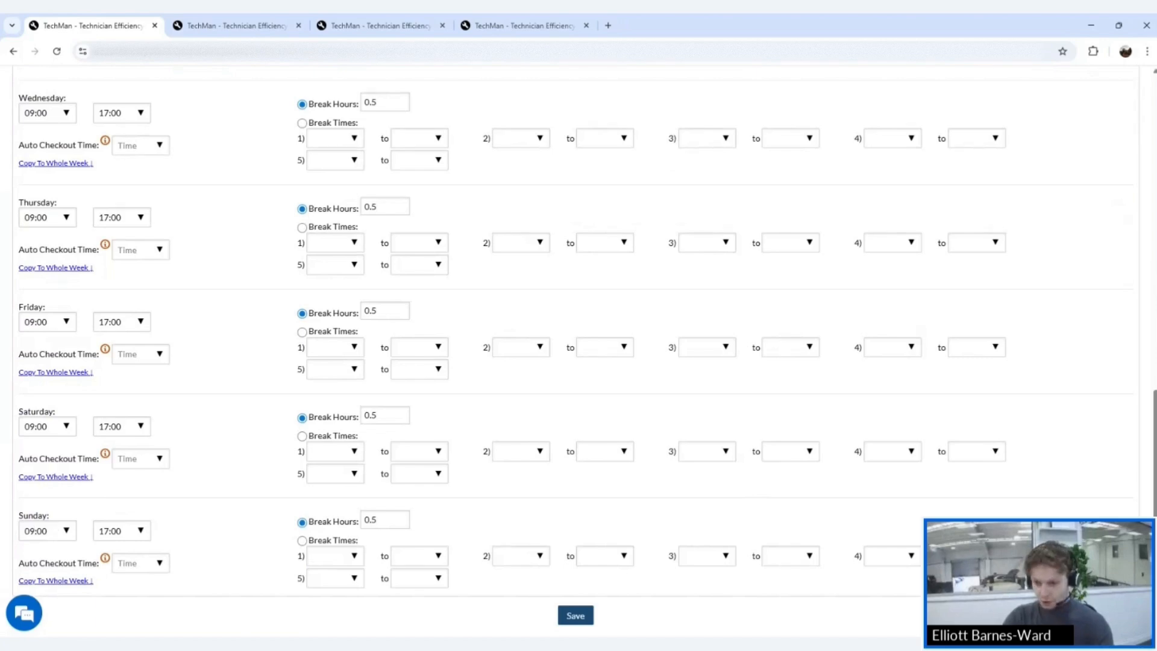
{"action": "key", "text": "BackSpace"}
{"action": "key", "text": "BackSpace"}
{"action": "type", "text": "00"}
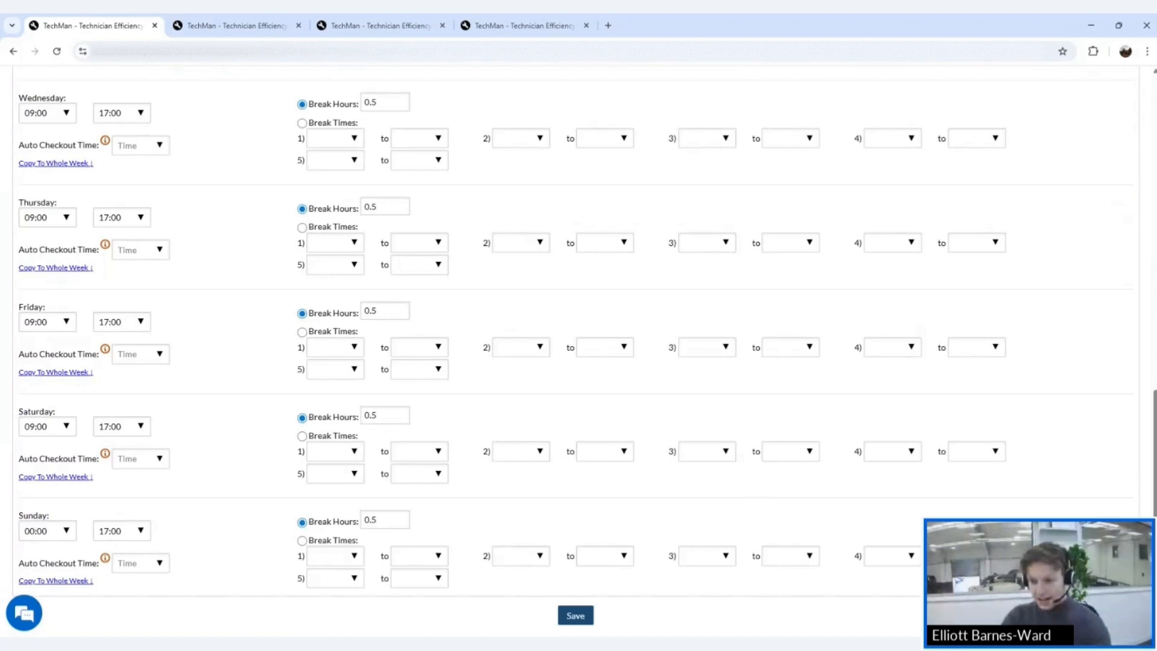
{"action": "left_click", "coordinate": [109, 530]}
{"action": "key", "text": "BackSpace"}
{"action": "key", "text": "BackSpace"}
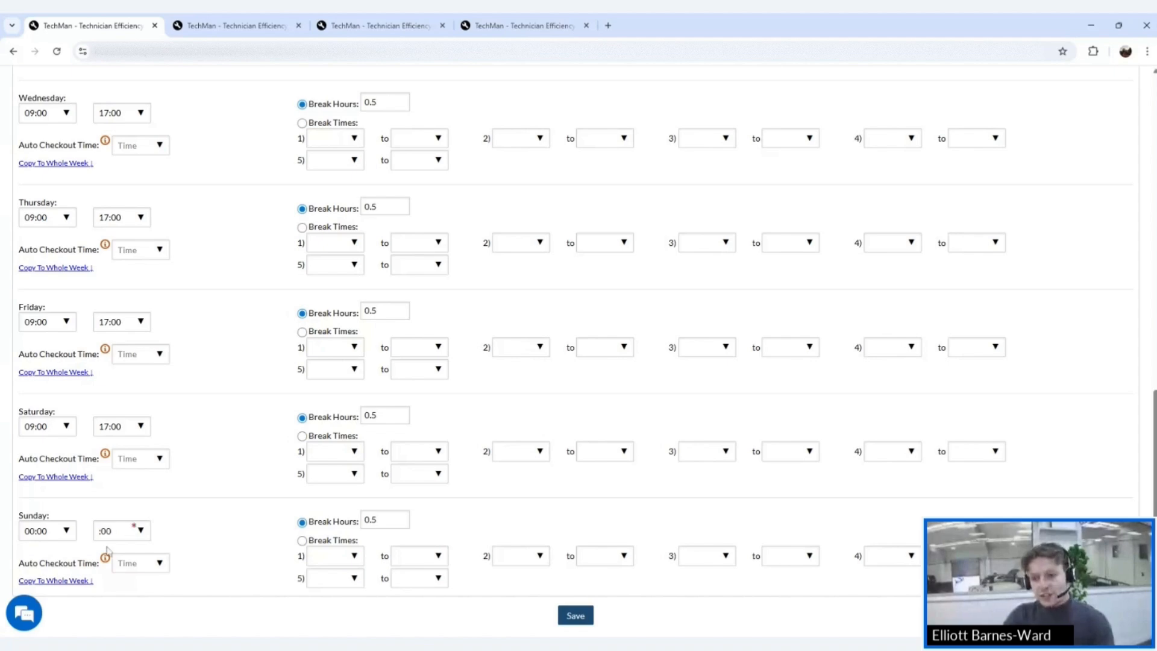
{"action": "type", "text": "00"}
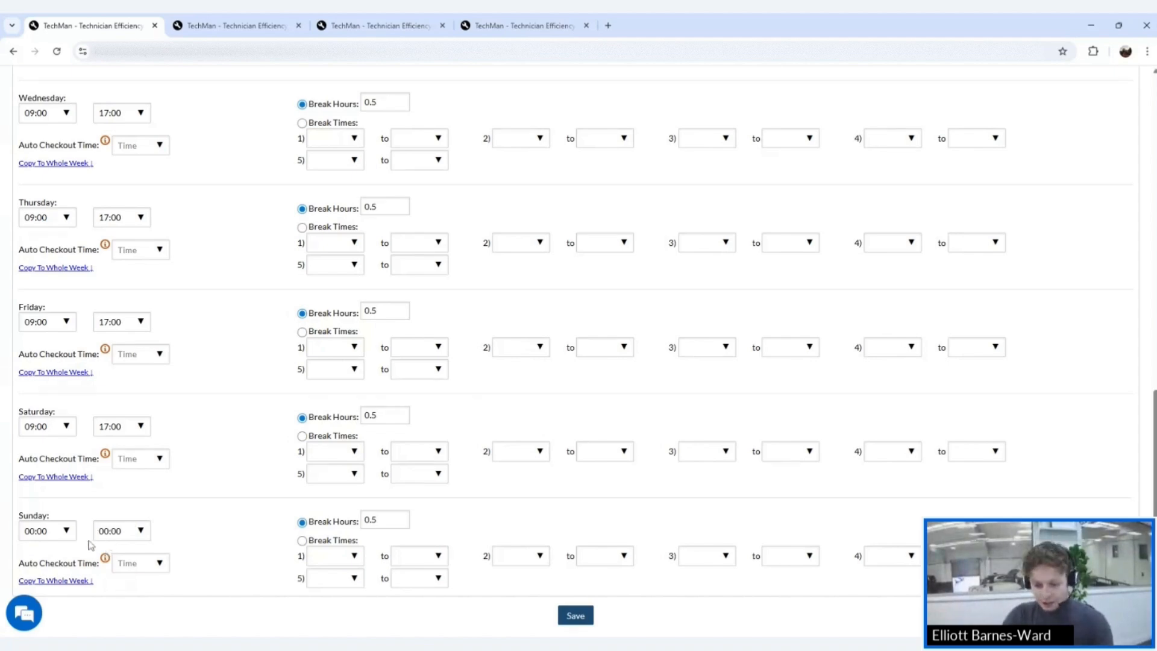
- Set Saturday's start and finish times to 00:00
{"action": "left_click", "coordinate": [36, 428]}
{"action": "key", "text": "BackSpace"}
{"action": "key", "text": "BackSpace"}
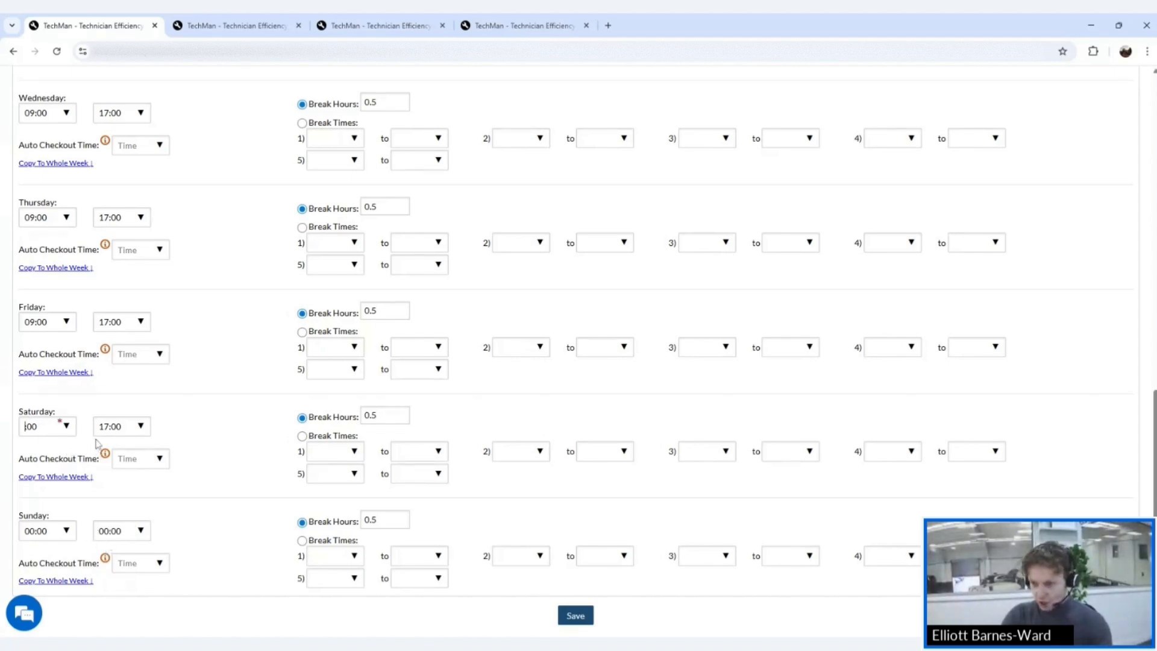
{"action": "type", "text": "00"}
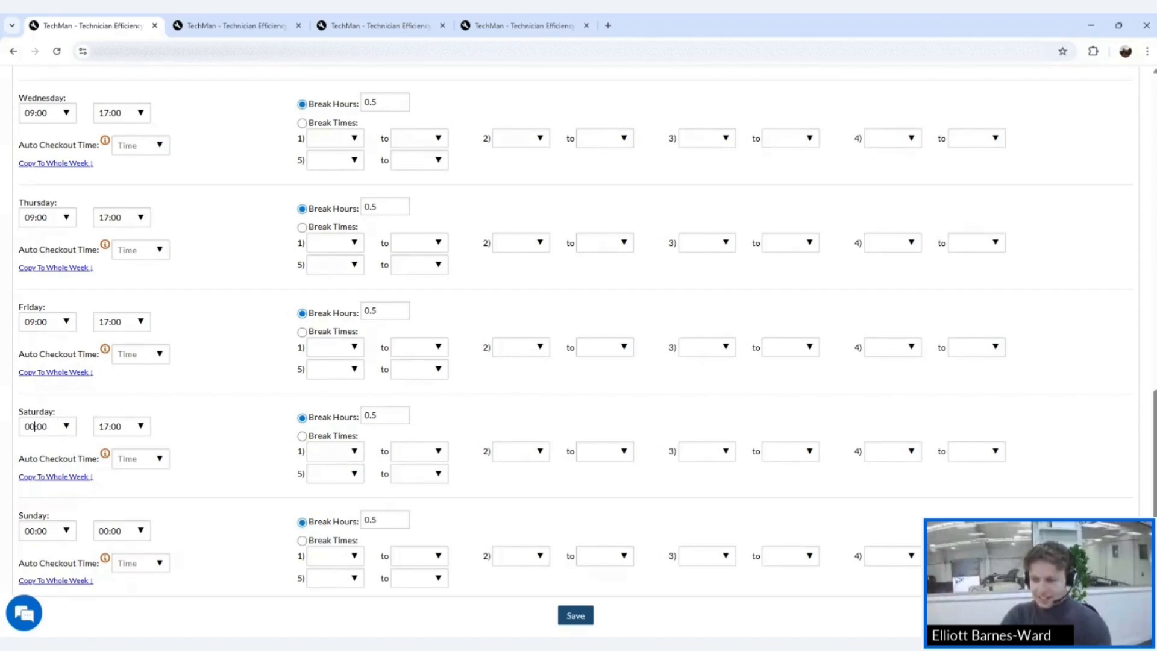
{"action": "left_click", "coordinate": [109, 425]}
{"action": "key", "text": "BackSpace"}
{"action": "key", "text": "BackSpace"}
{"action": "type", "text": "00"}
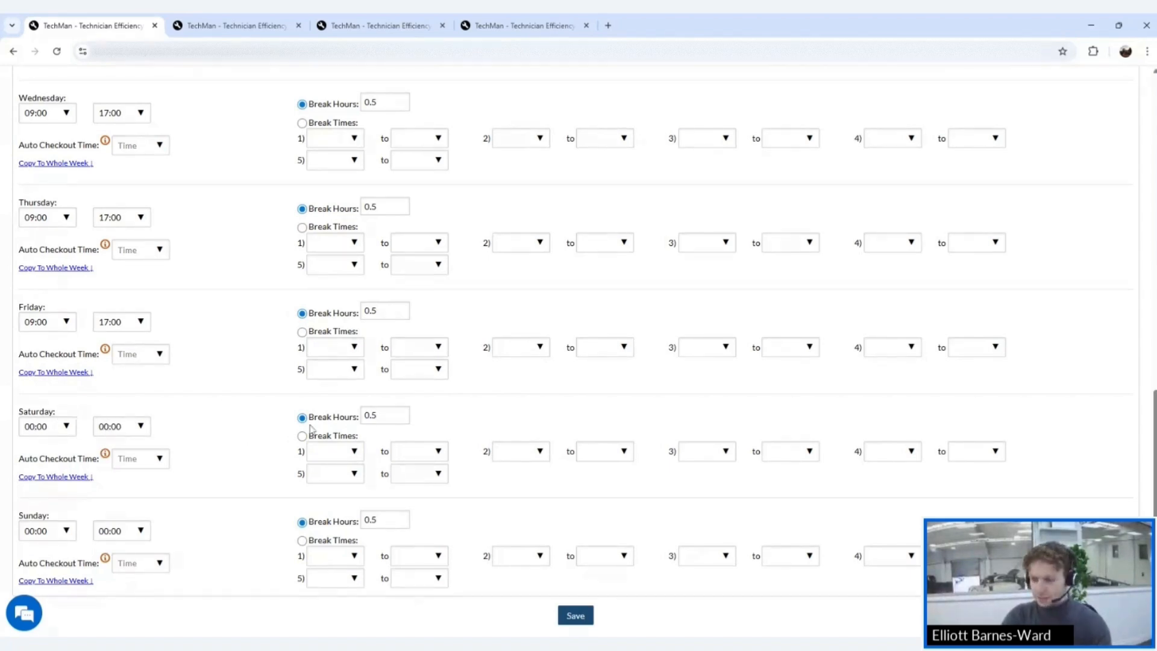
- Clear the 0.5 break hours from Saturday and Sunday
{"action": "left_click_drag", "start_coordinate": [382, 416], "coordinate": [334, 420]}
{"action": "key", "text": "BackSpace"}
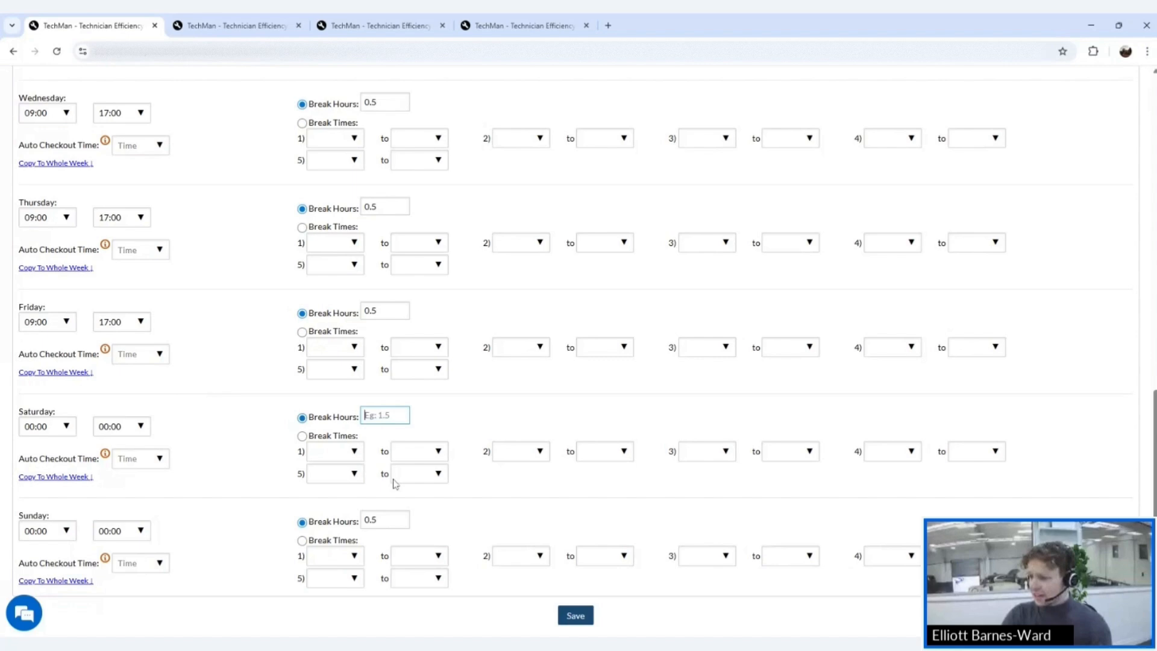
{"action": "double_click", "coordinate": [391, 516]}
{"action": "key", "text": "BackSpace"}
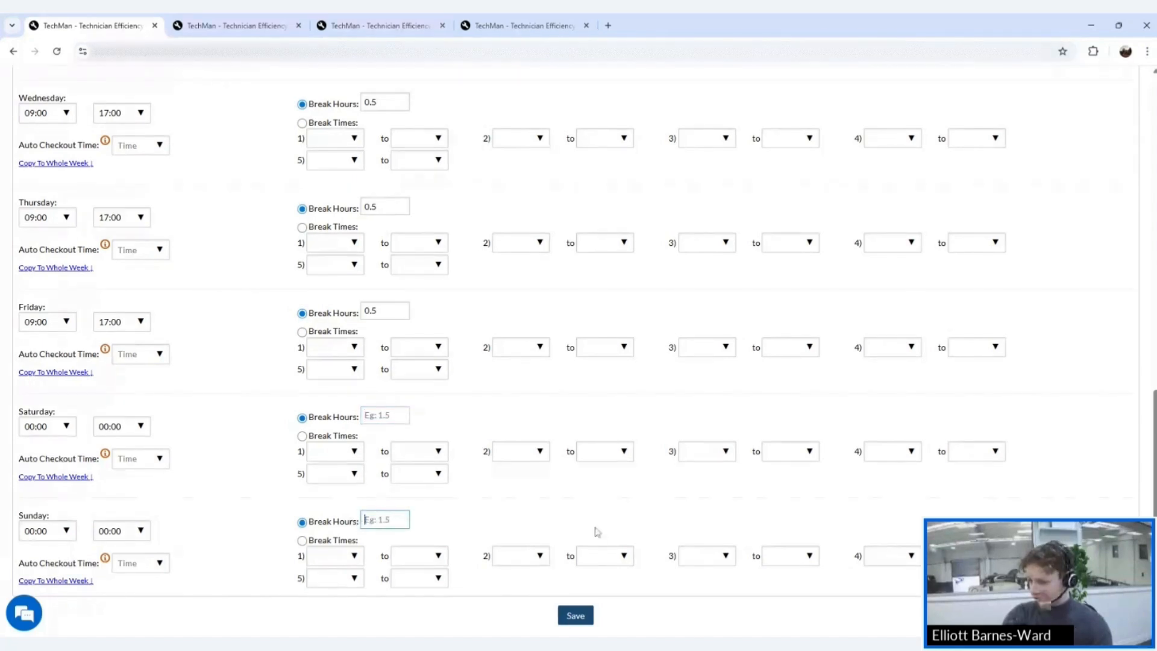
{"action": "left_click", "coordinate": [700, 630]}
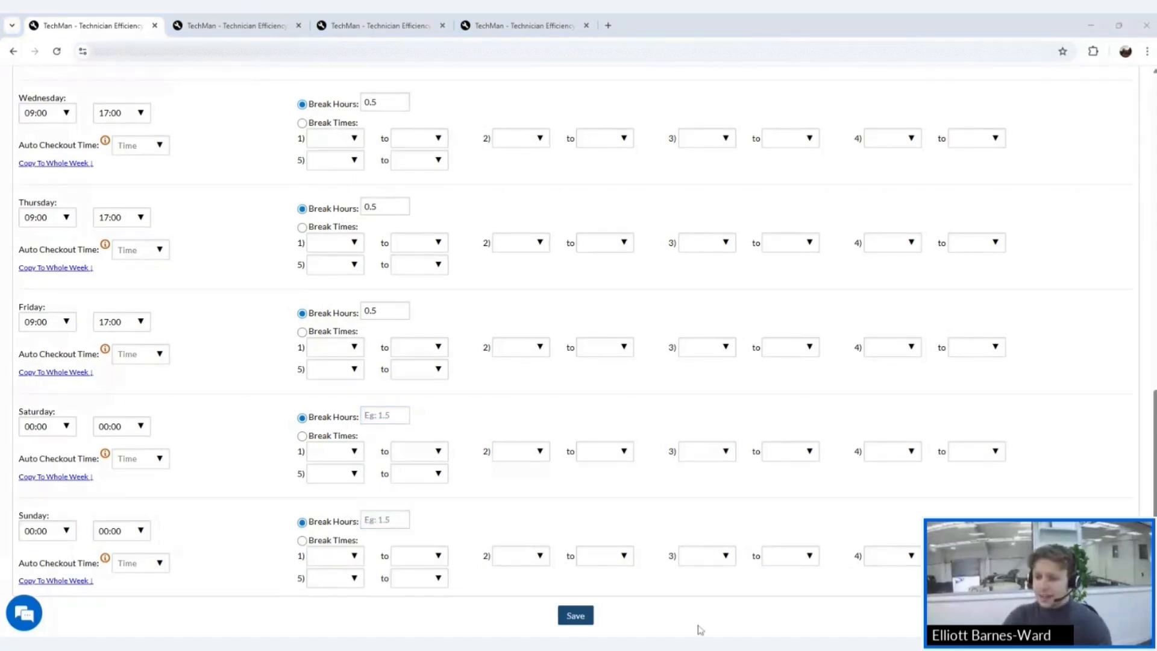
- Save the new technician's details and working hours, then open the dashboard in the other tab
{"action": "left_click", "coordinate": [580, 616]}
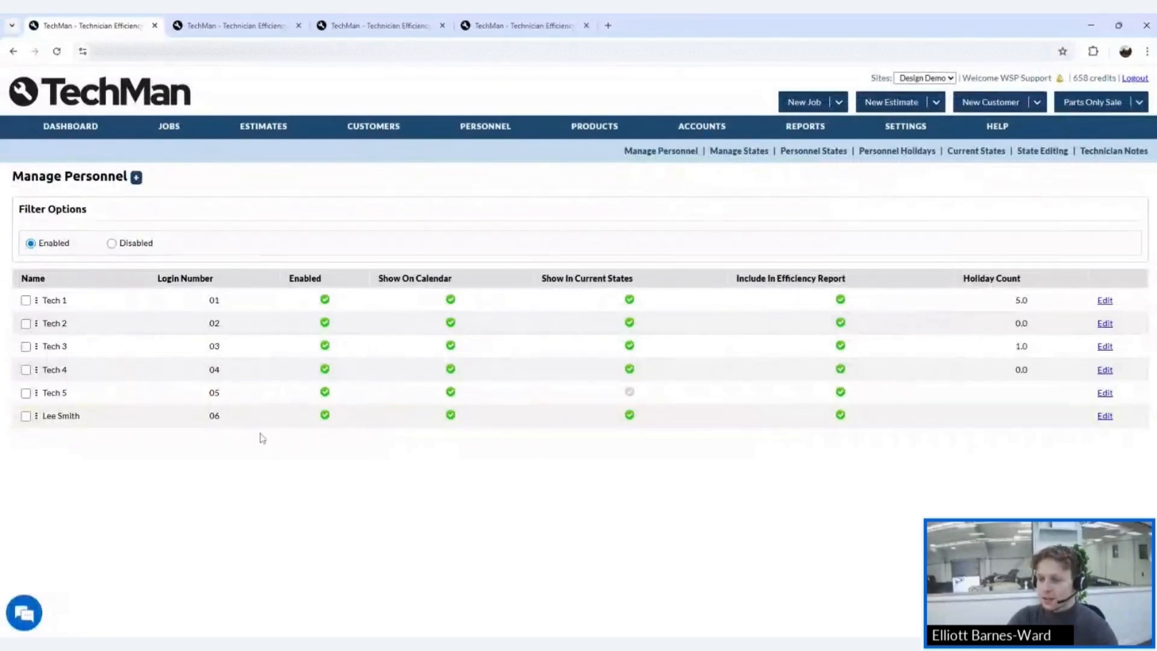
{"action": "left_click", "coordinate": [235, 25]}
{"action": "left_click", "coordinate": [75, 128]}
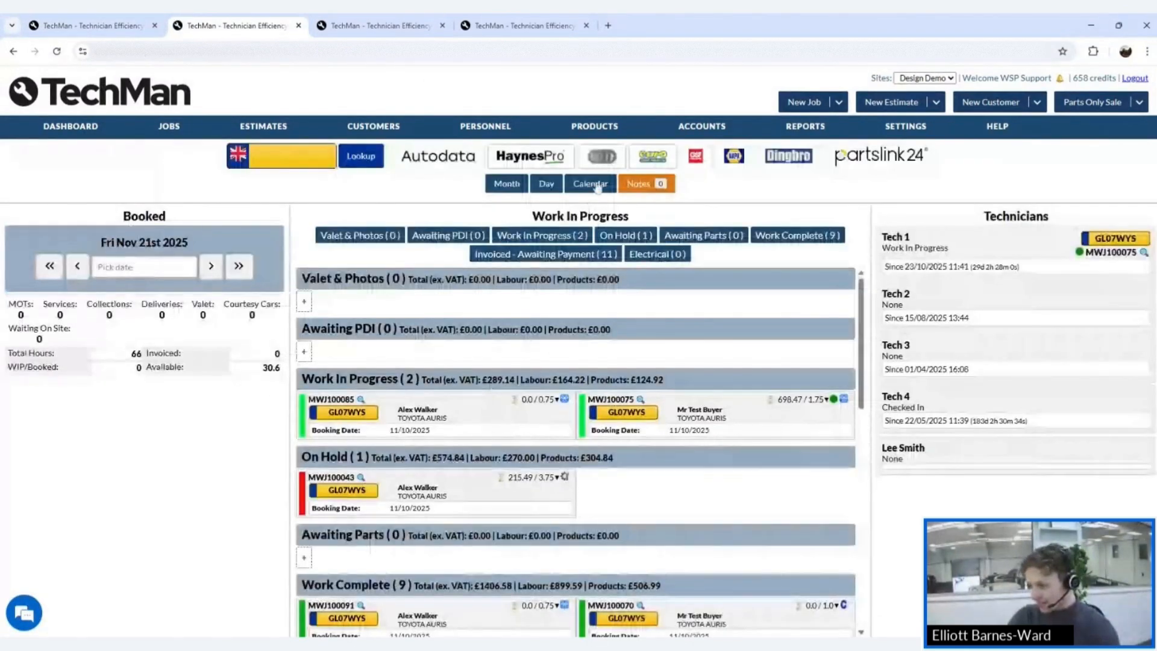
- Review the technicians calendar for Friday 21 November 2025, then open the personnel management page
{"action": "left_click", "coordinate": [589, 183]}
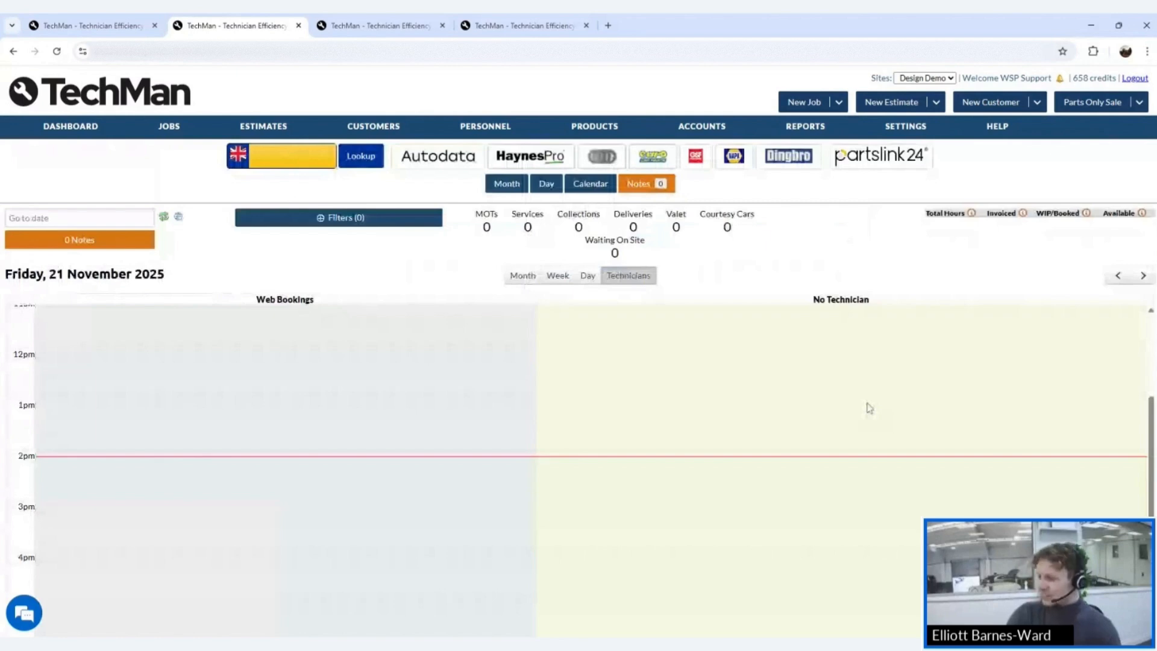
{"action": "scroll", "coordinate": [1026, 511], "scroll_direction": "down", "scroll_amount": 3}
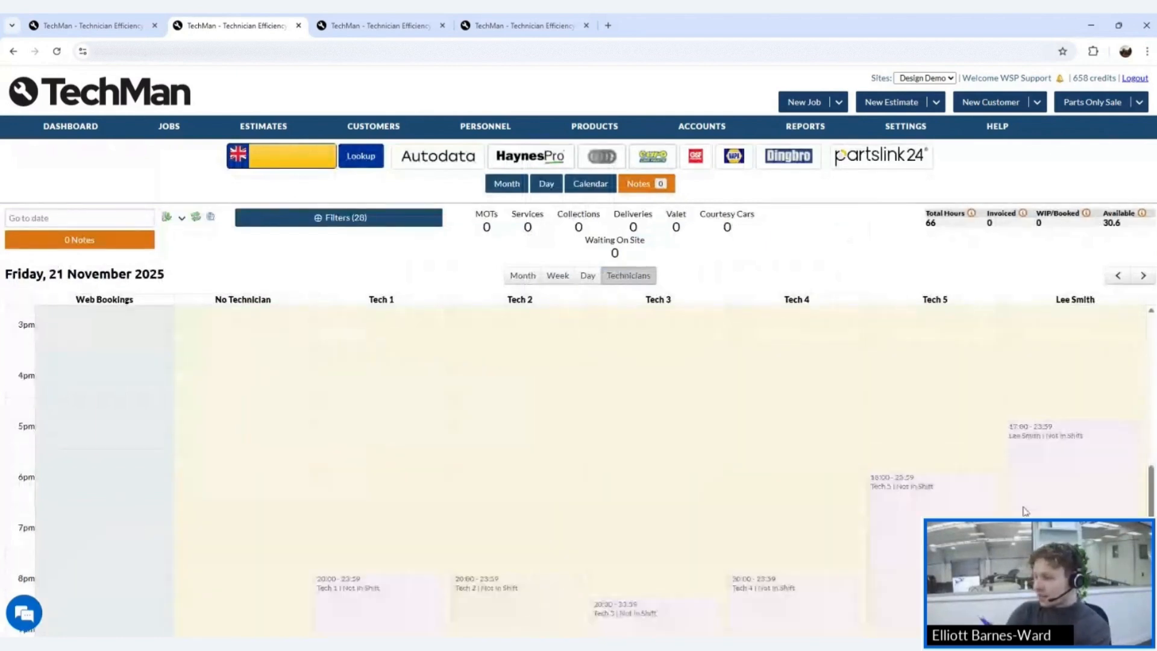
{"action": "scroll", "coordinate": [1025, 511], "scroll_direction": "up", "scroll_amount": 1}
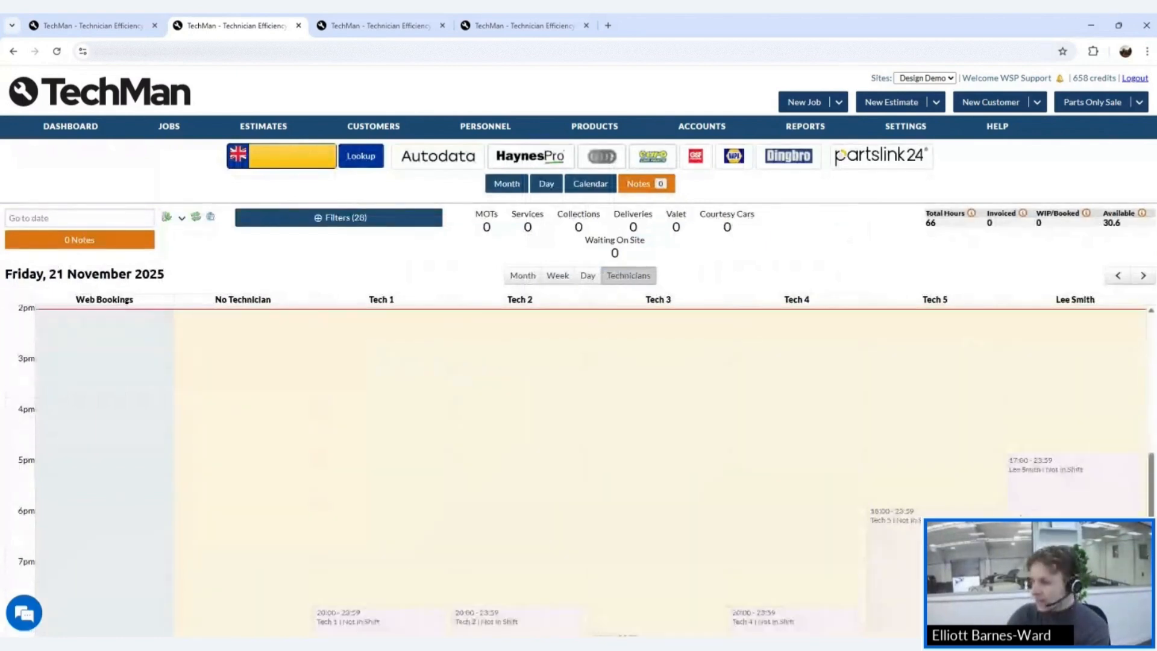
{"action": "scroll", "coordinate": [1037, 508], "scroll_direction": "up", "scroll_amount": 1}
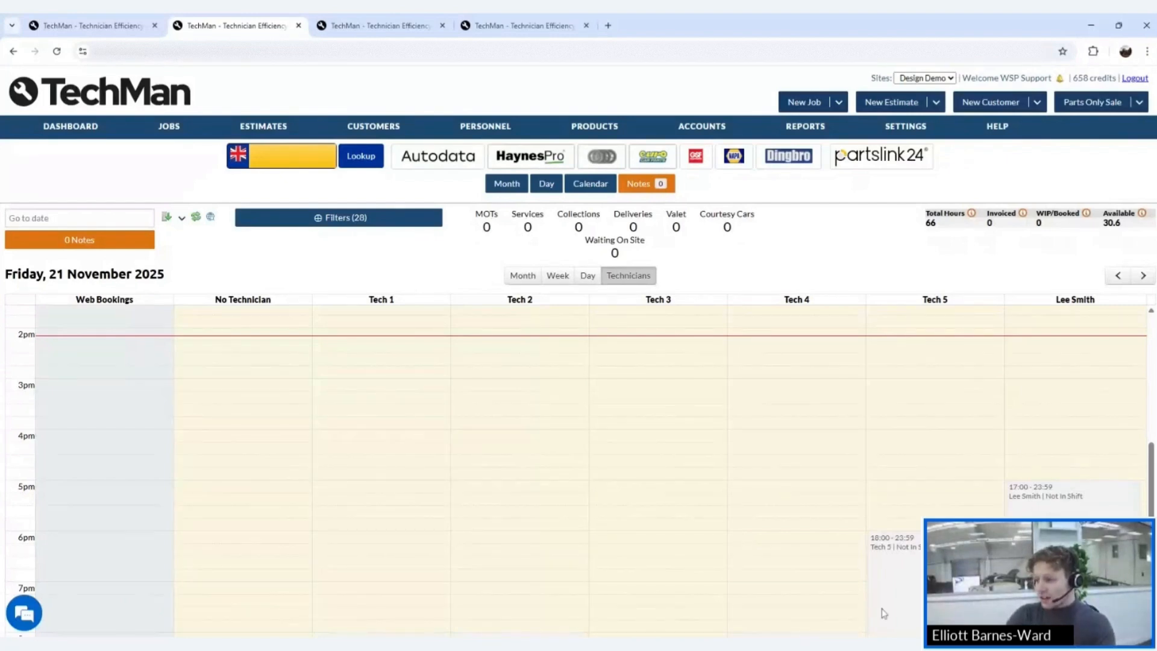
{"action": "scroll", "coordinate": [953, 511], "scroll_direction": "down", "scroll_amount": 3}
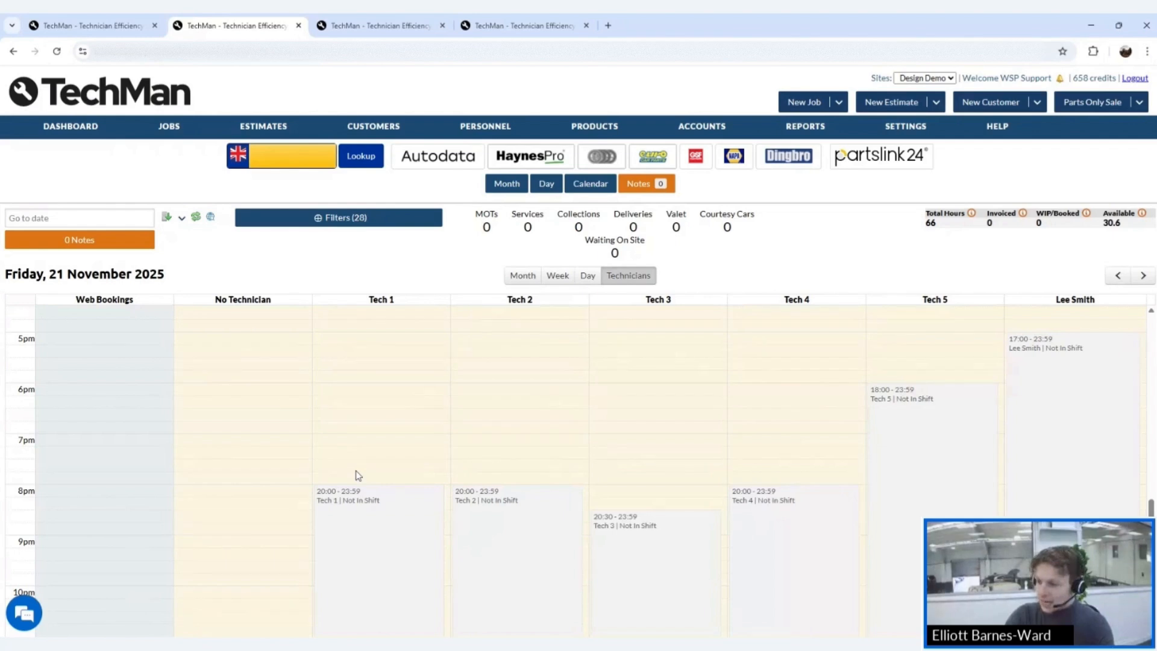
{"action": "scroll", "coordinate": [964, 425], "scroll_direction": "up", "scroll_amount": 4}
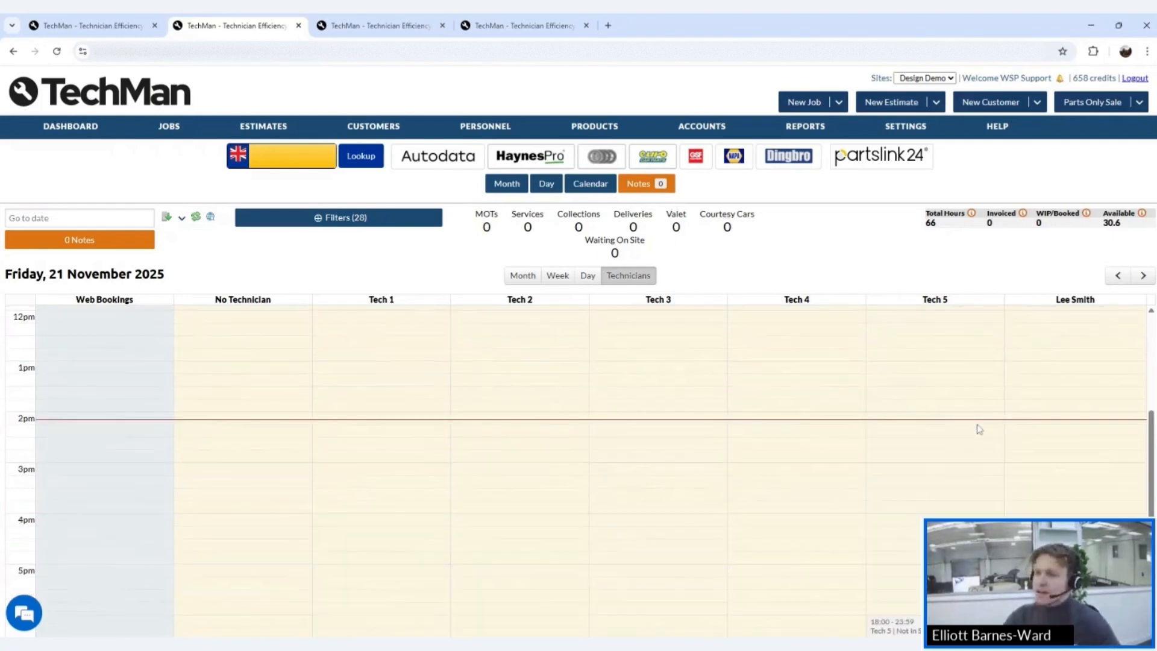
{"action": "scroll", "coordinate": [1012, 480], "scroll_direction": "down", "scroll_amount": 1}
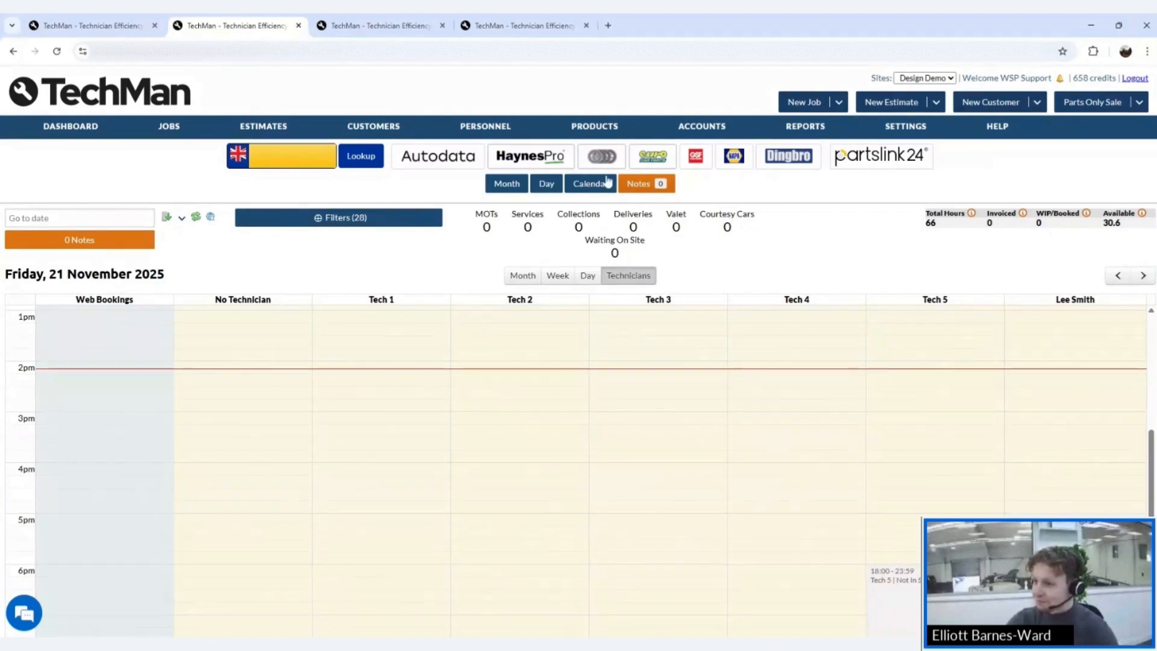
{"action": "left_click", "coordinate": [465, 129]}
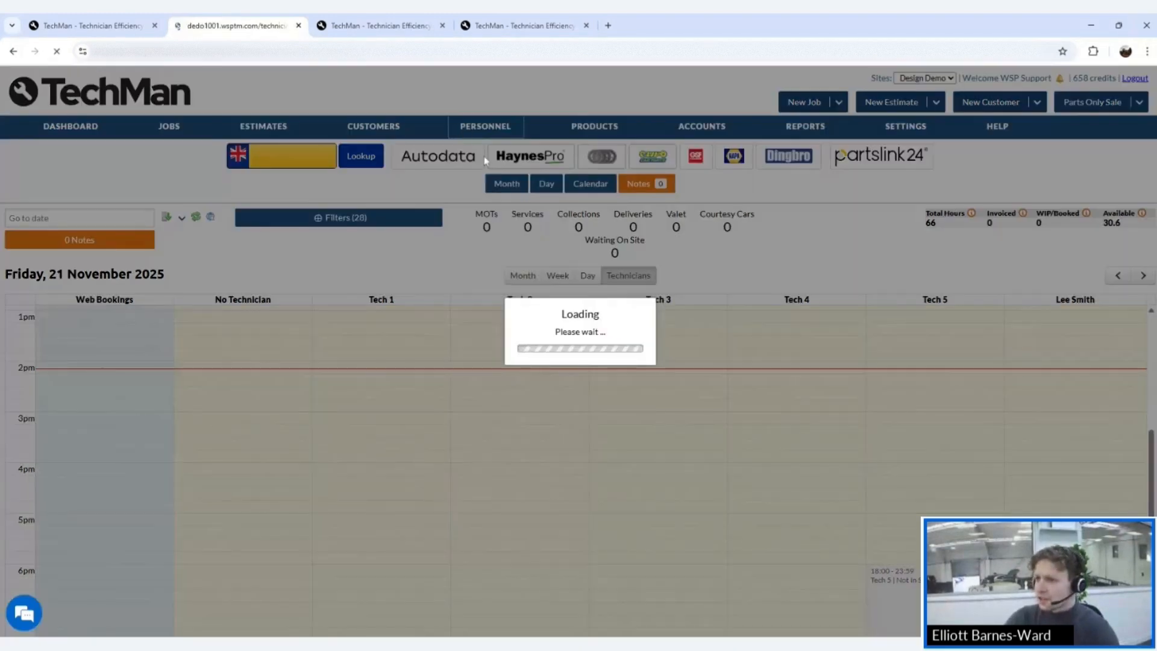
- Review the Manage Personnel table showing the new technician as login 06 alongside Tech 1–5
{"action": "mouse_move", "coordinate": [479, 128]}
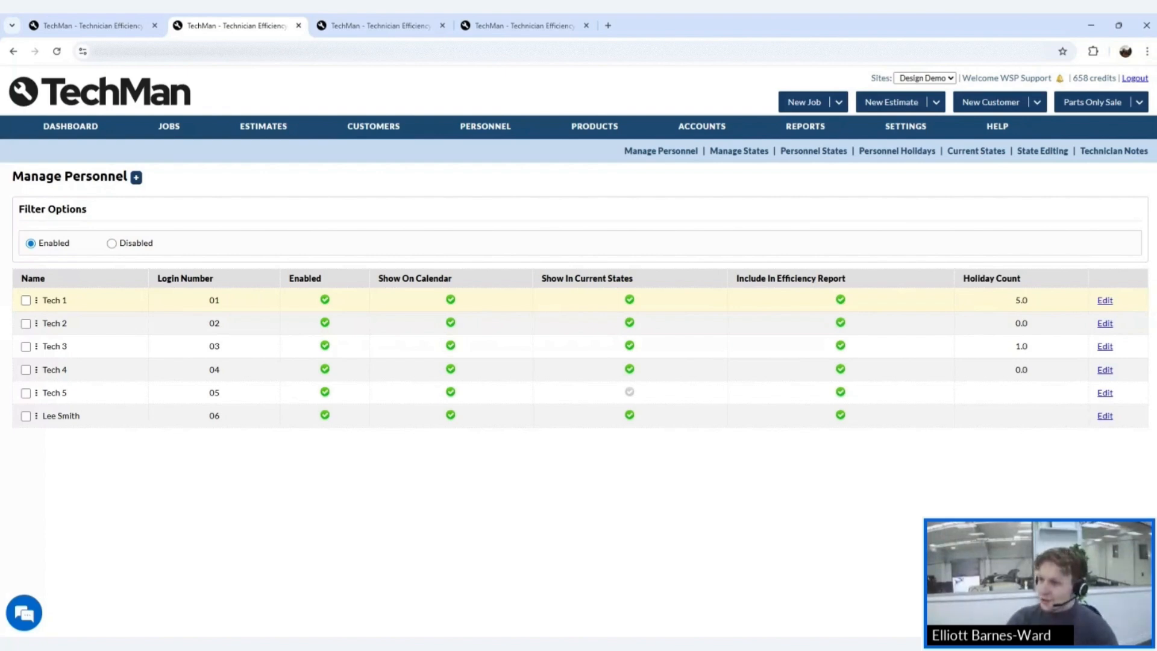
{"action": "mouse_move", "coordinate": [524, 128]}
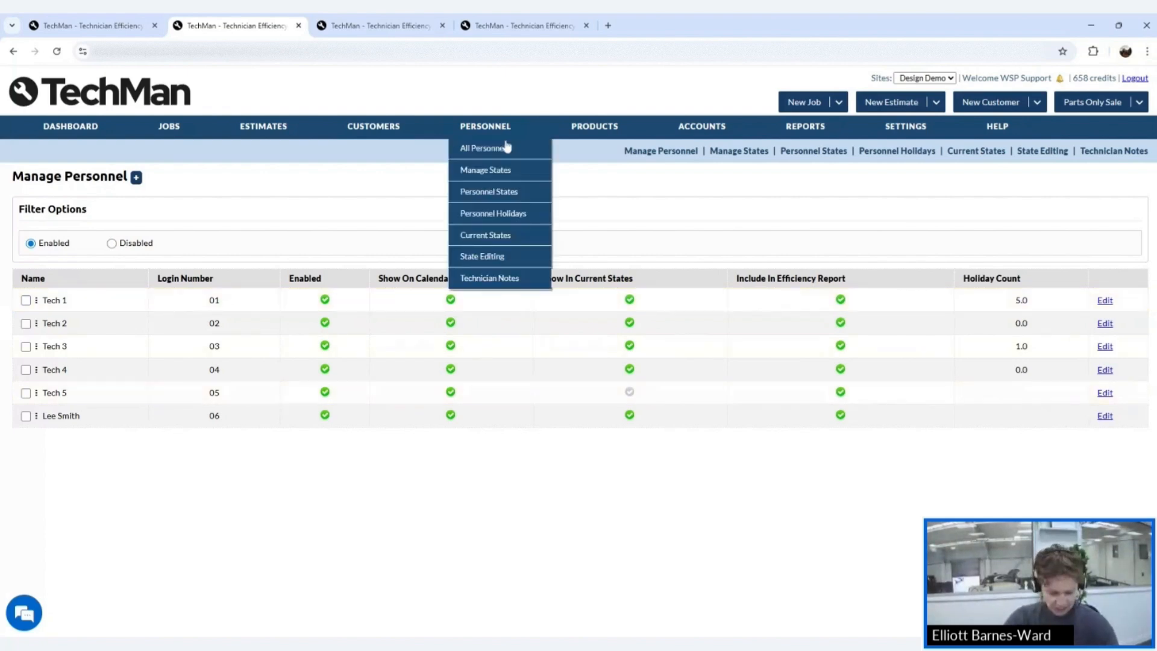
- Inspect the Open Workshop state on Manage States, enabled with Job Number Not Allowed
{"action": "left_click", "coordinate": [504, 171]}
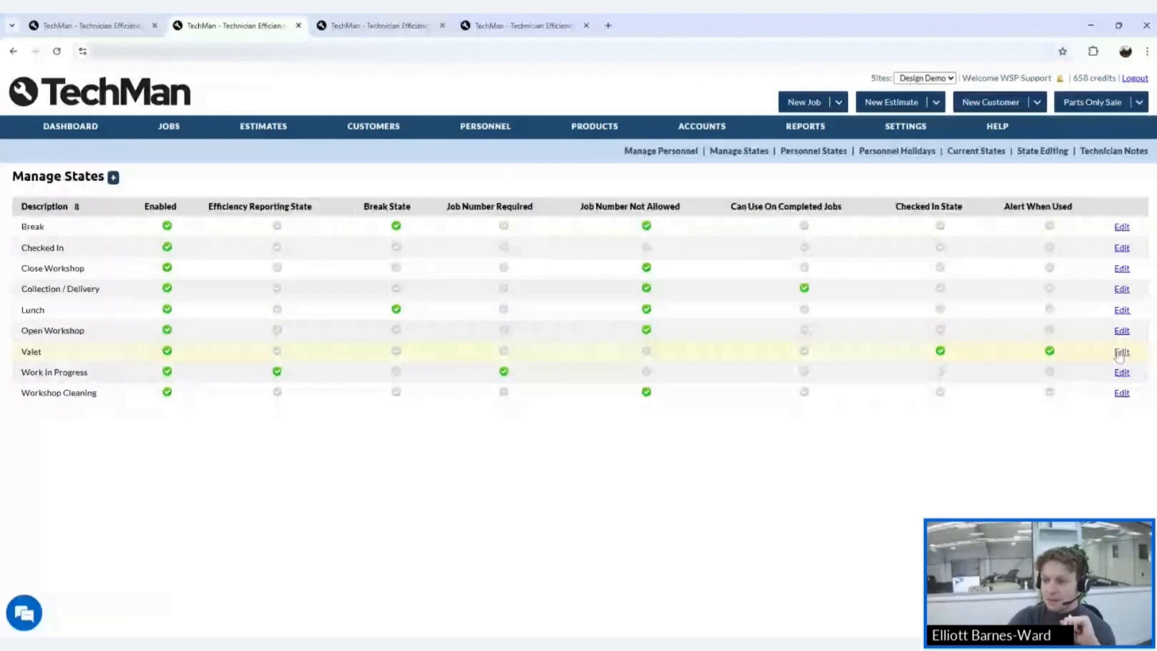
{"action": "left_click", "coordinate": [1121, 330]}
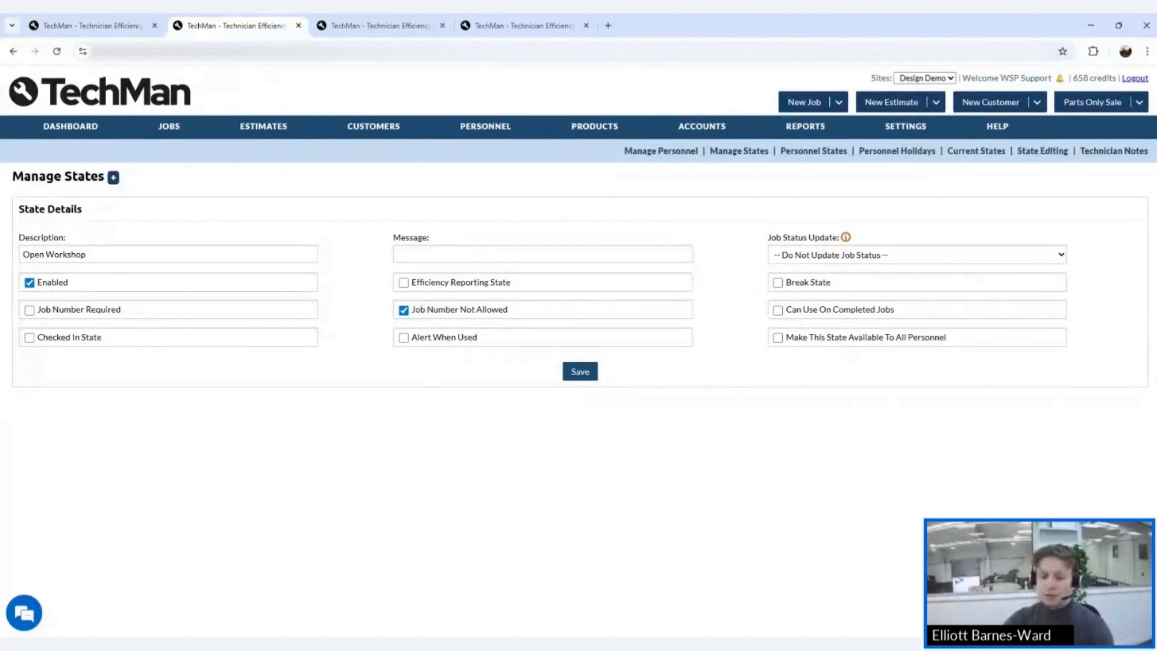
{"action": "left_click", "coordinate": [651, 156]}
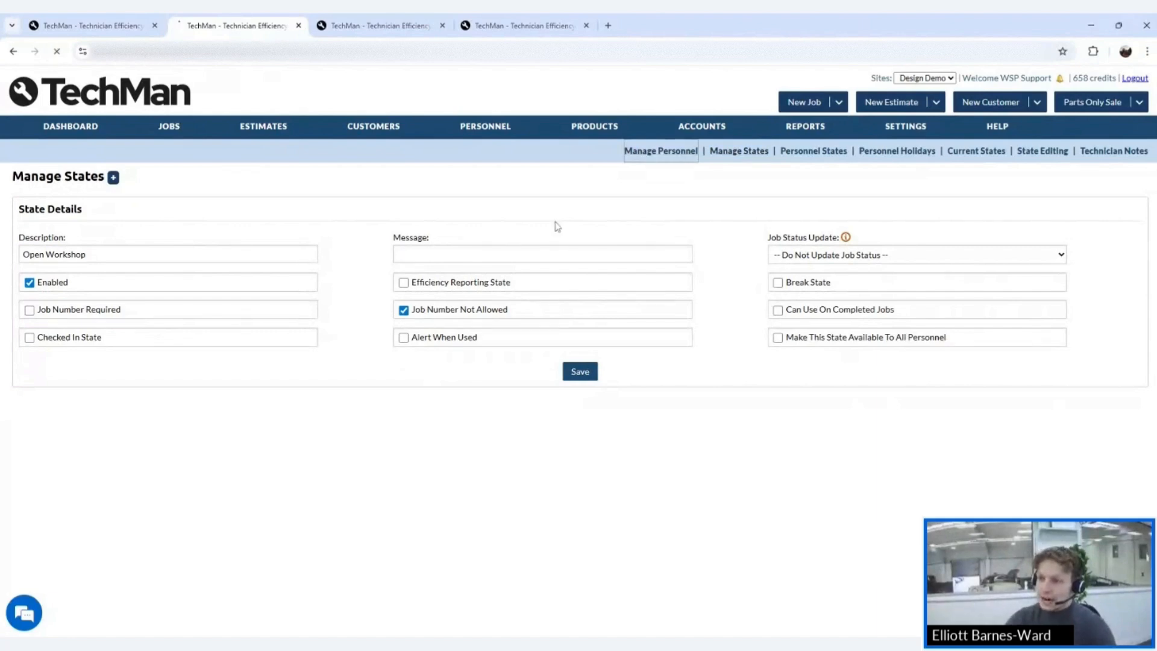
- On Personnel States, allow the new technician every state except Open Workshop, save, and recheck
{"action": "mouse_move", "coordinate": [472, 129]}
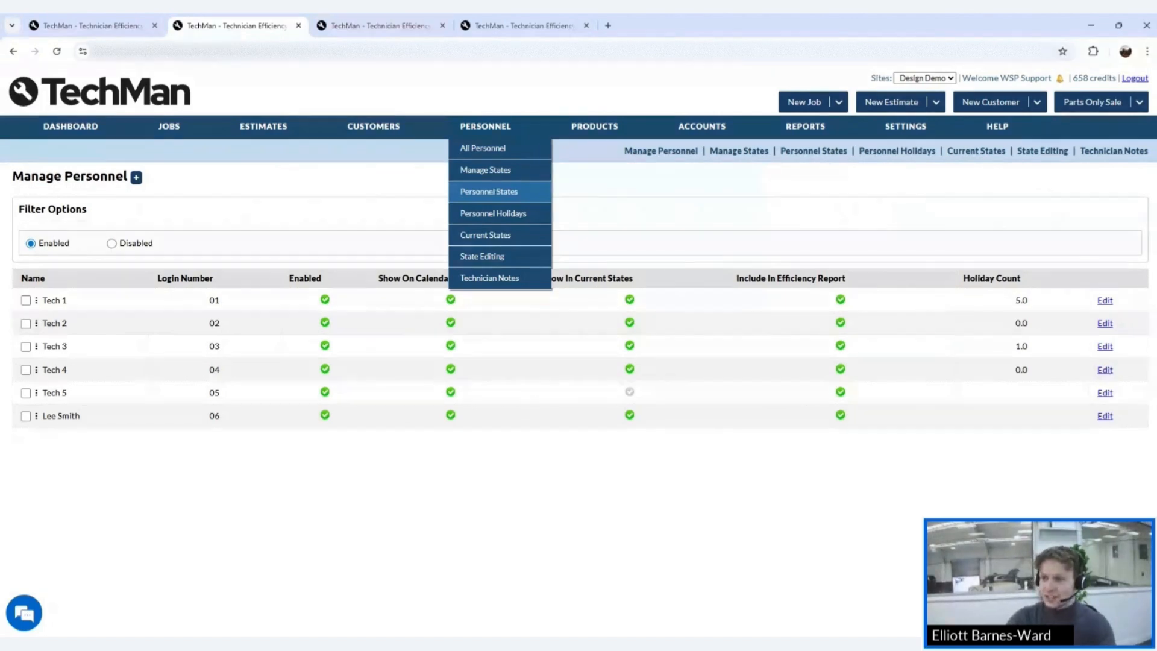
{"action": "left_click", "coordinate": [491, 190]}
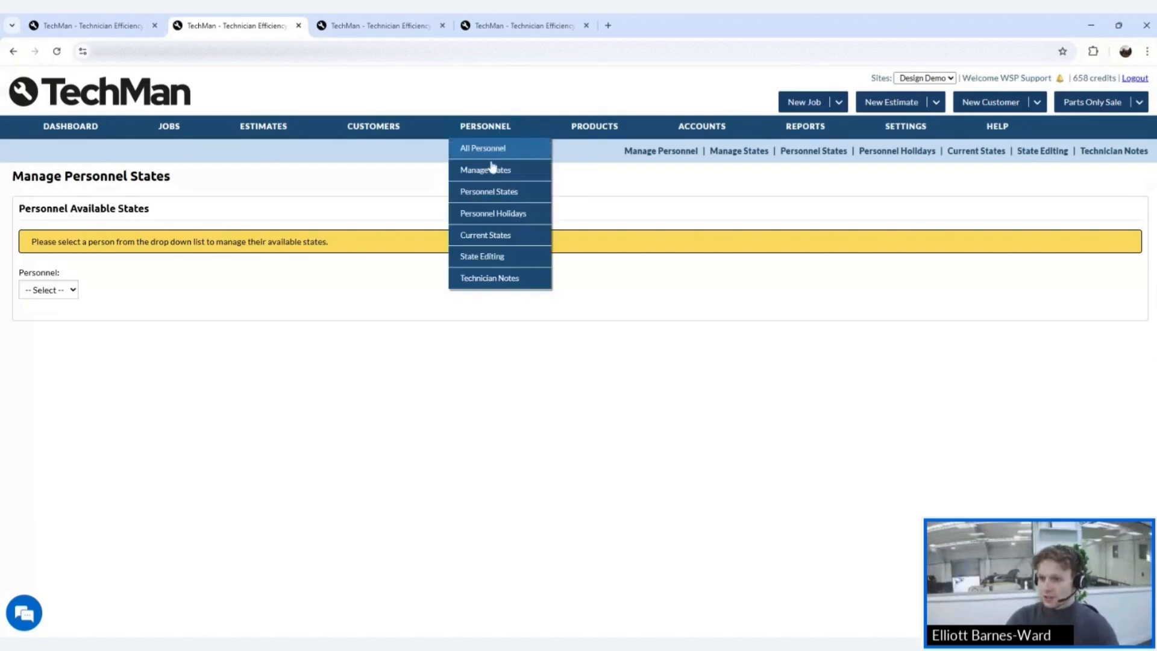
{"action": "left_click", "coordinate": [486, 169]}
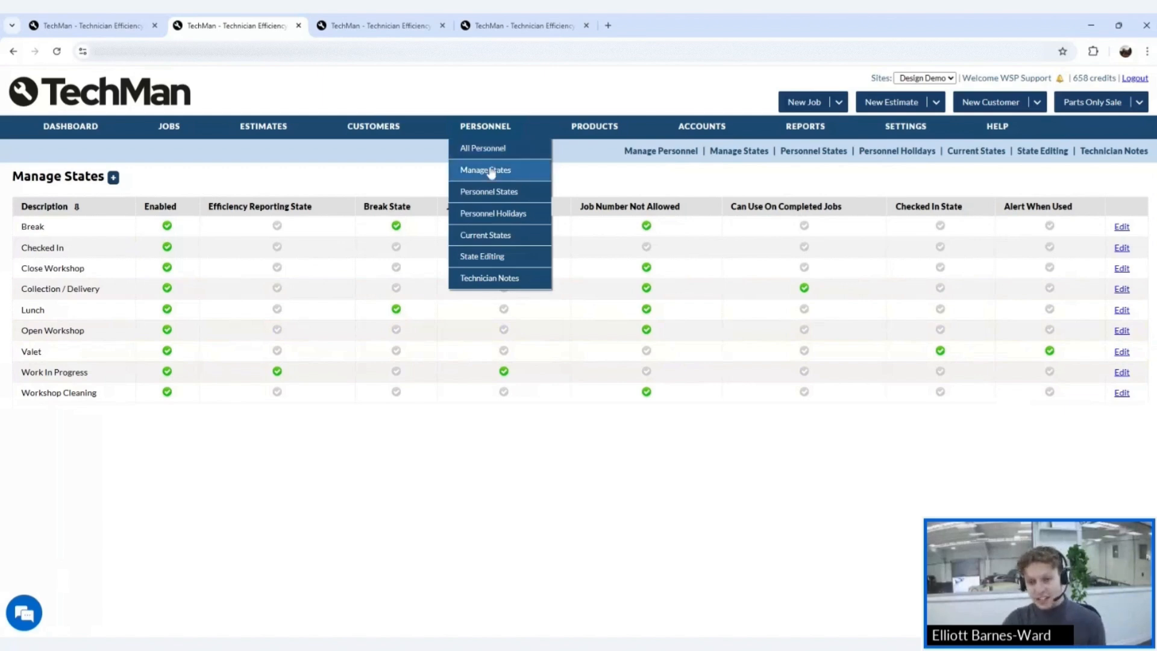
{"action": "left_click", "coordinate": [490, 191]}
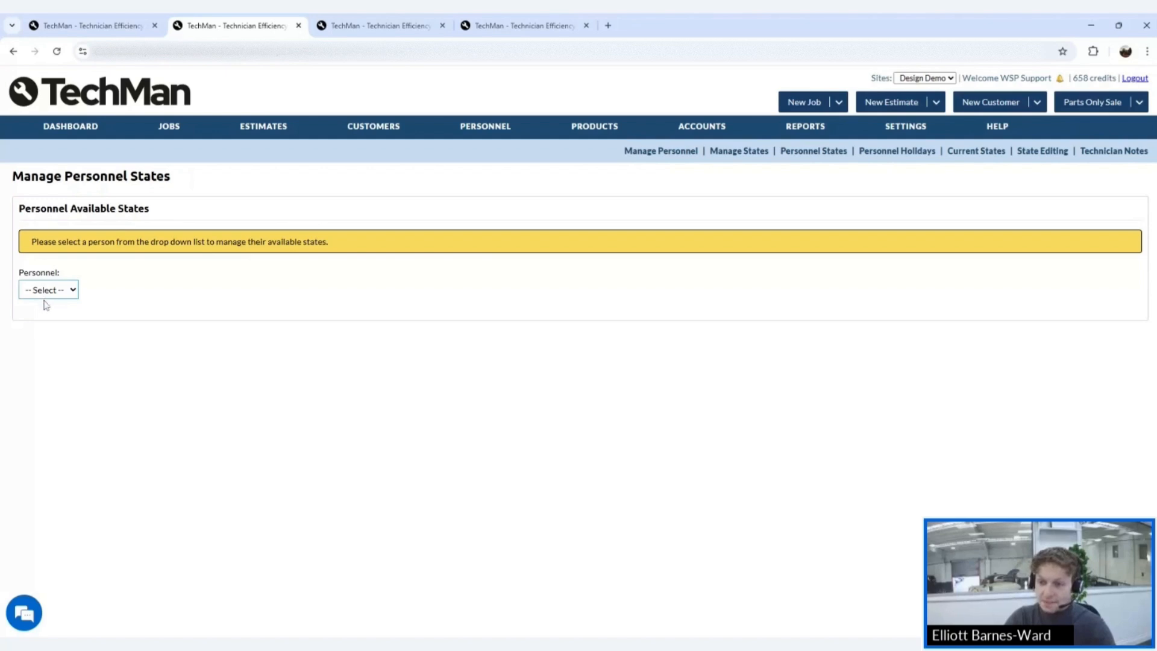
{"action": "left_click", "coordinate": [42, 398]}
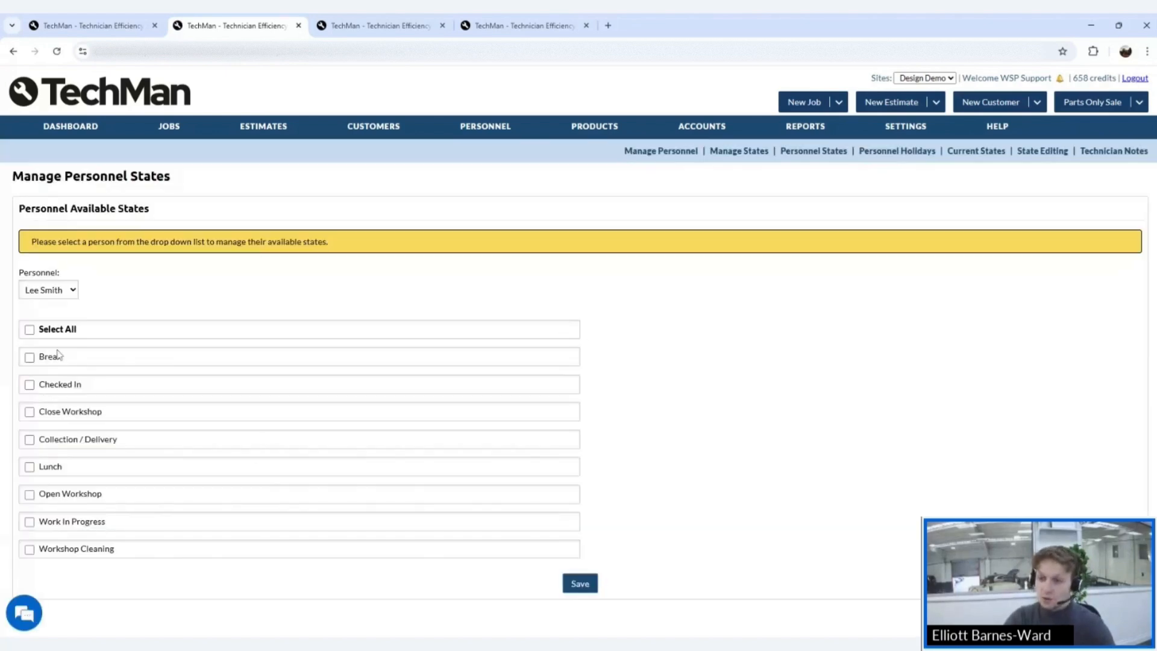
{"action": "left_click", "coordinate": [35, 329]}
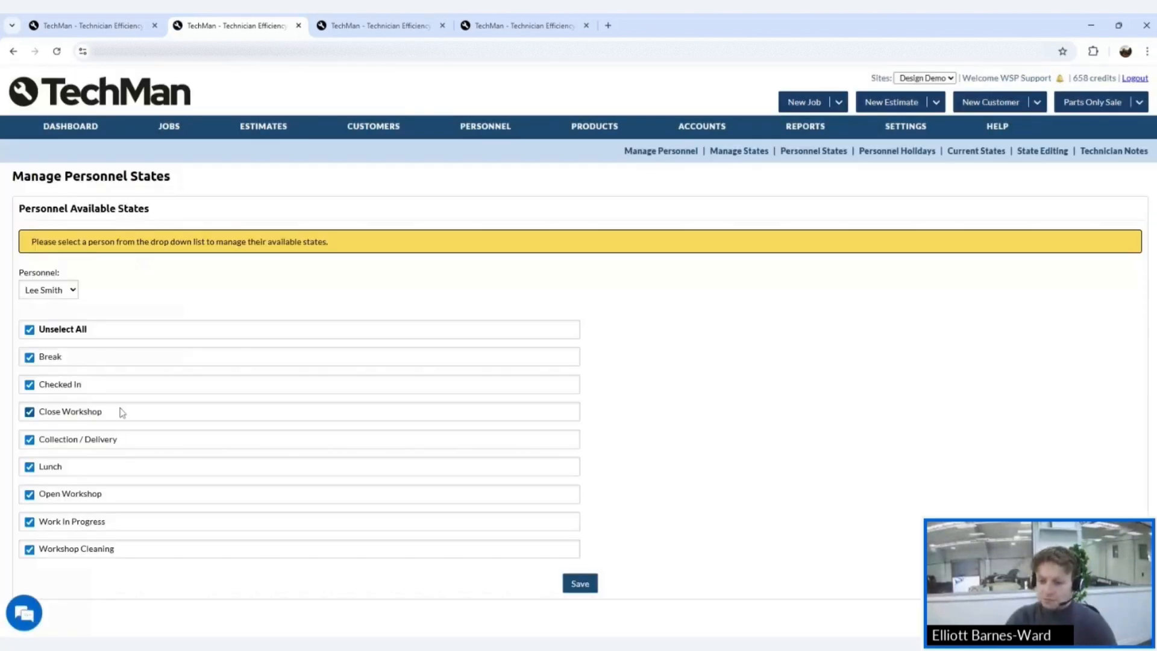
{"action": "left_click", "coordinate": [51, 495]}
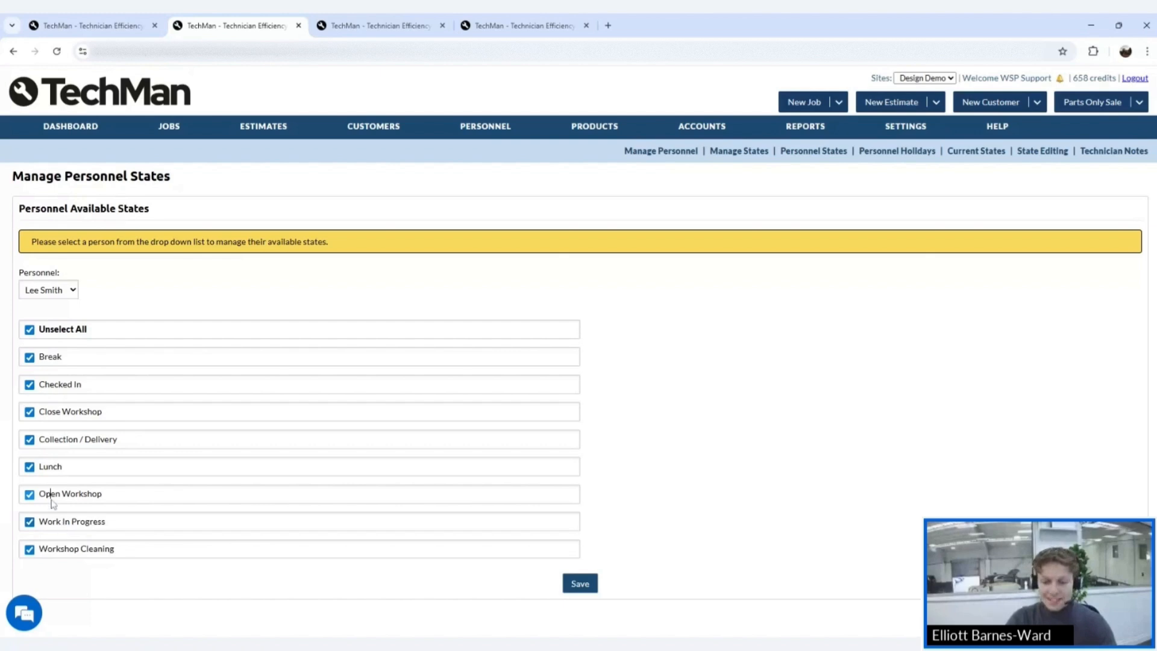
{"action": "left_click", "coordinate": [580, 584]}
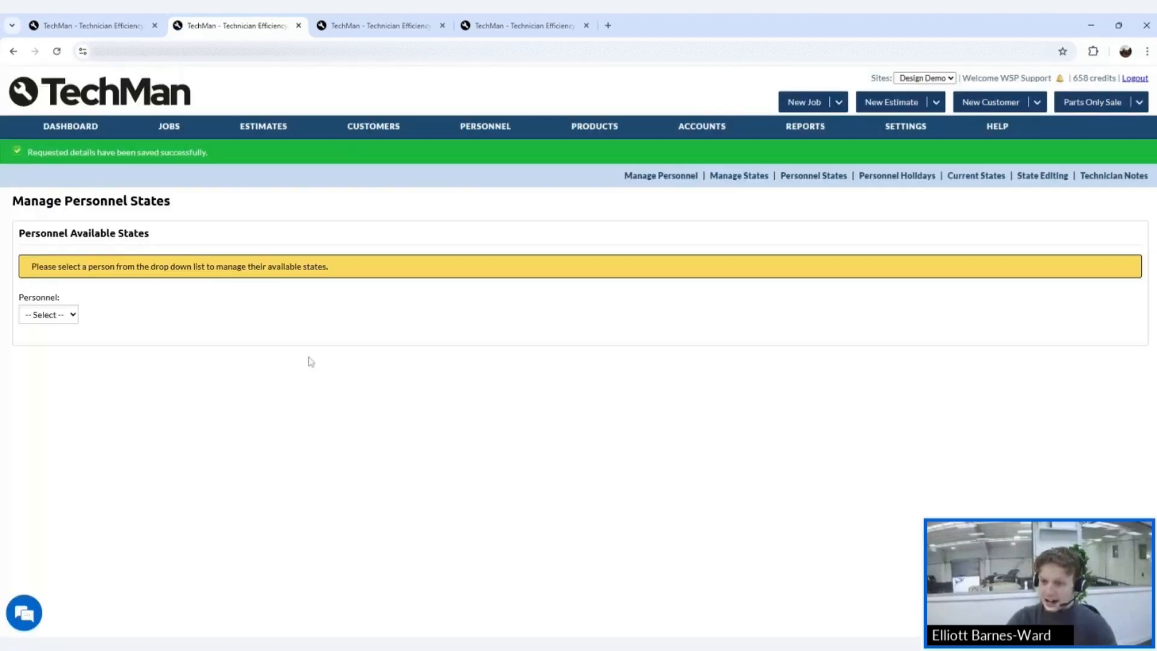
{"action": "left_click", "coordinate": [53, 322]}
{"action": "left_click", "coordinate": [53, 421]}
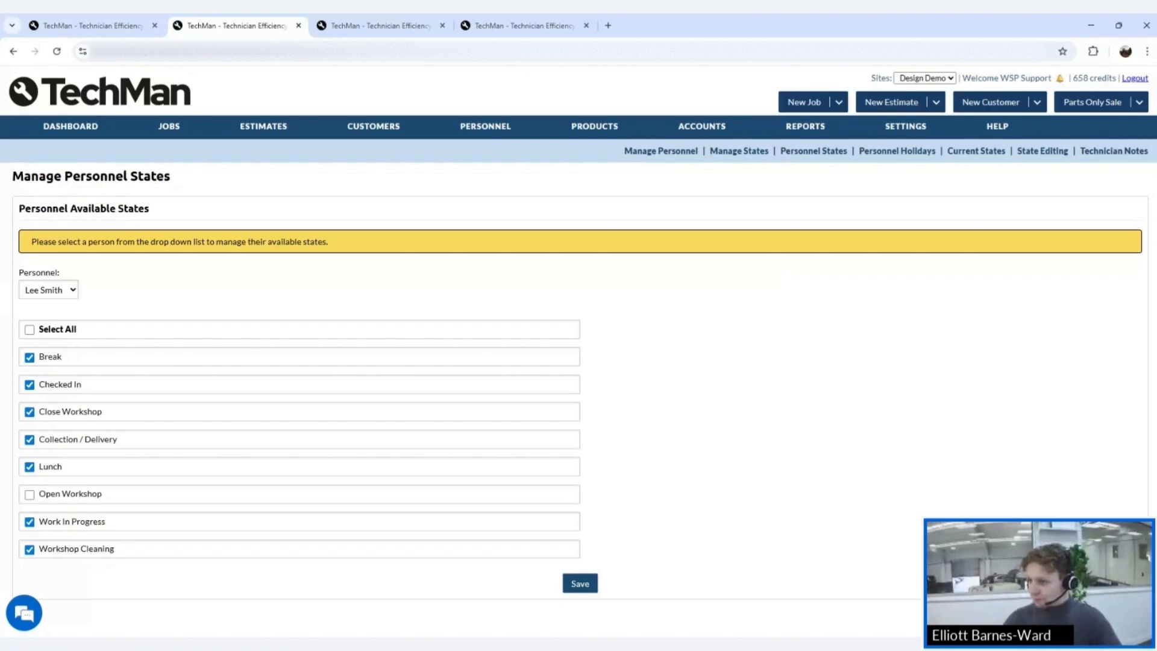
- Add an enabled state described as 'MOT In Progress' and return to the Manage States list
{"action": "mouse_move", "coordinate": [500, 127]}
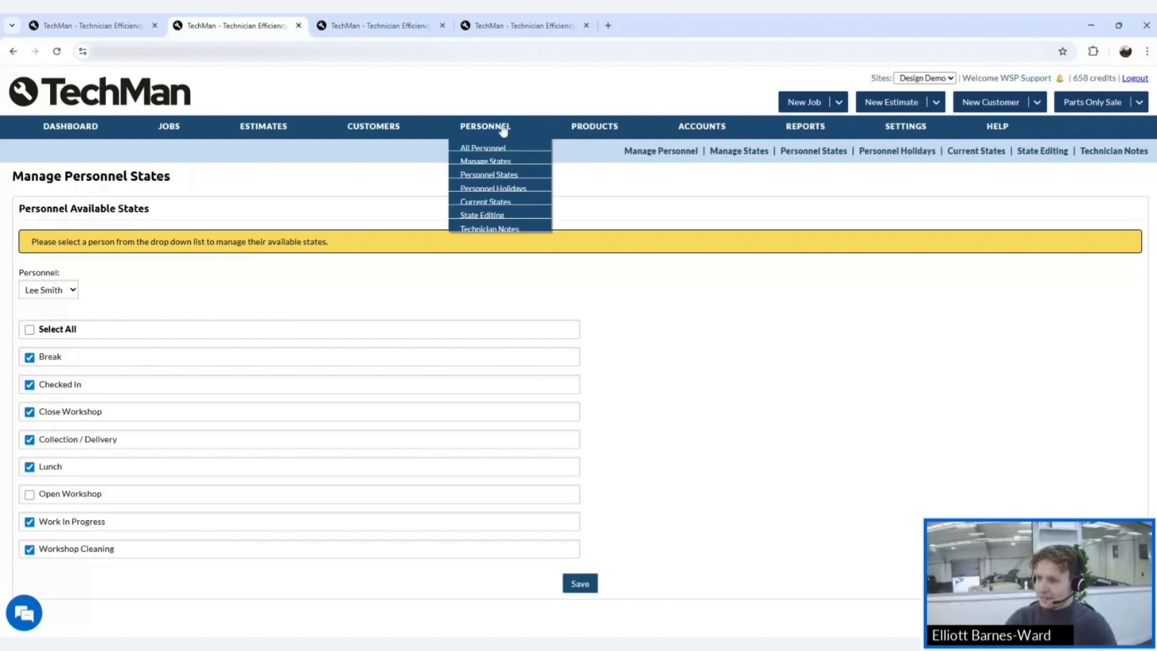
{"action": "left_click", "coordinate": [489, 170]}
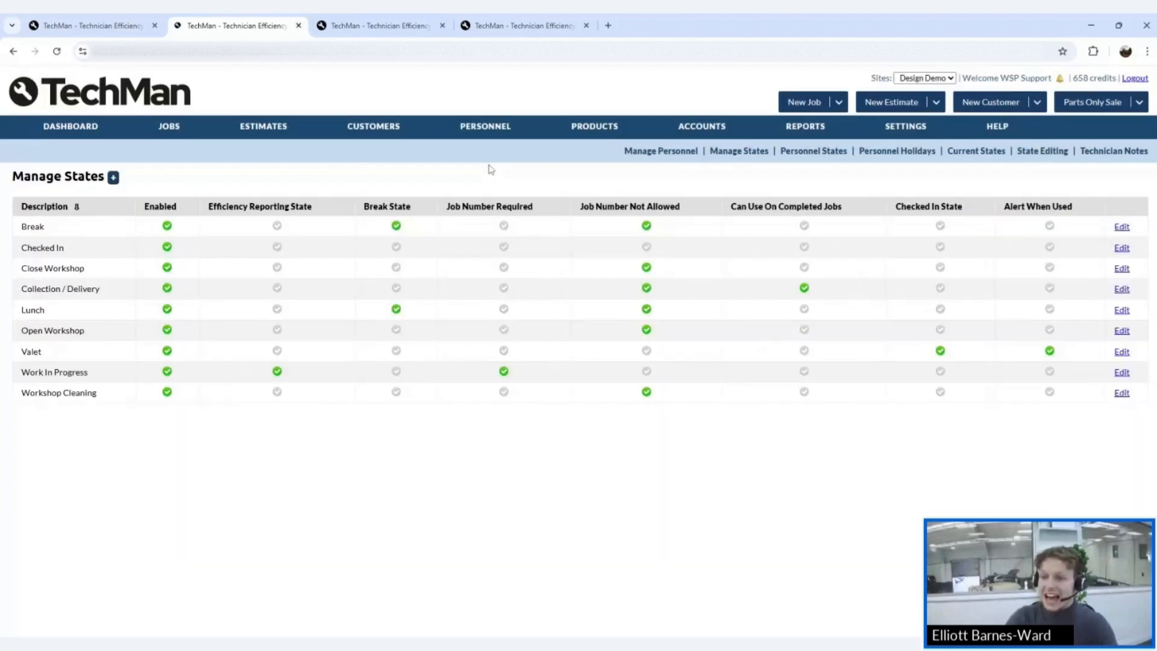
{"action": "left_click", "coordinate": [113, 178]}
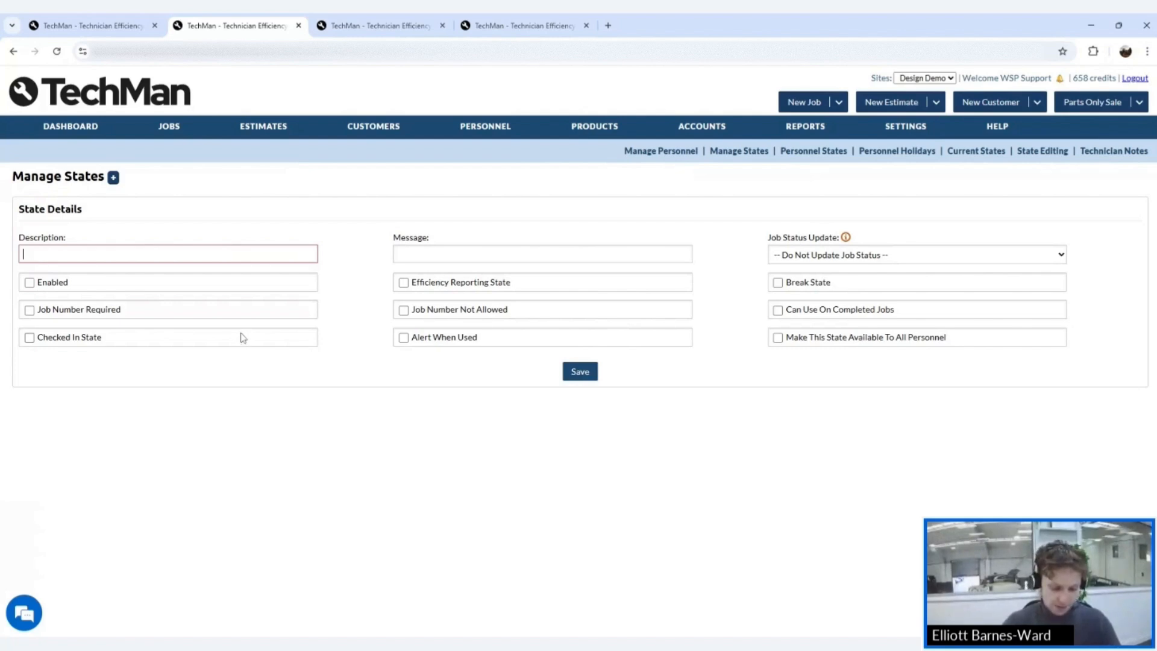
{"action": "type", "text": "MOT "}
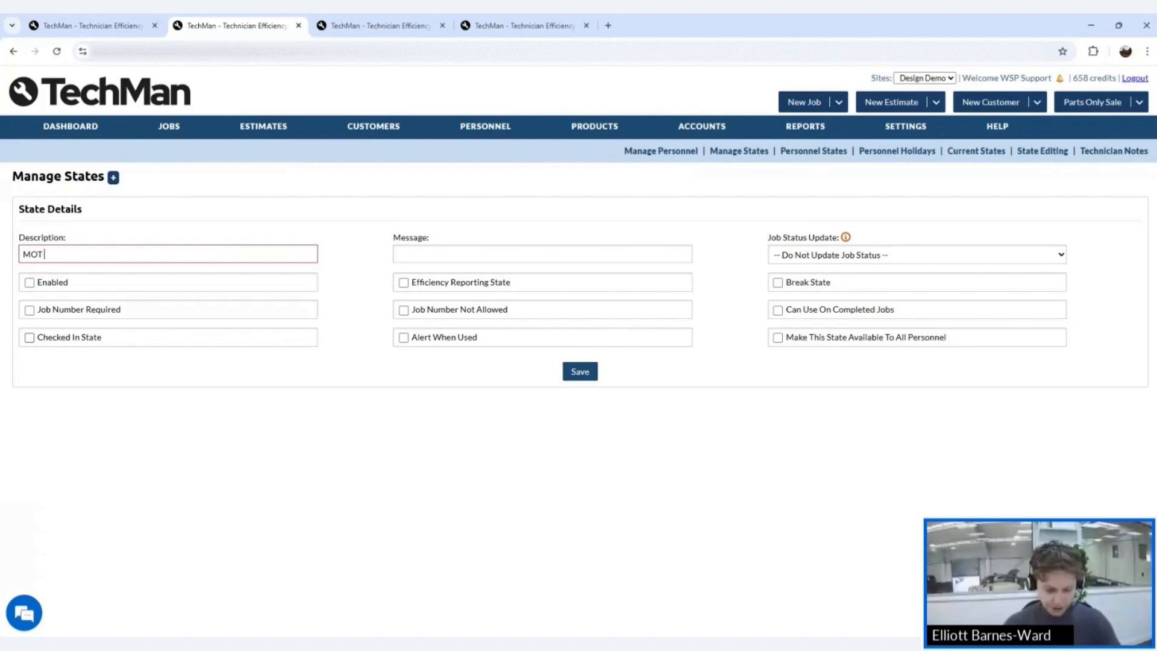
{"action": "type", "text": "In Pr"}
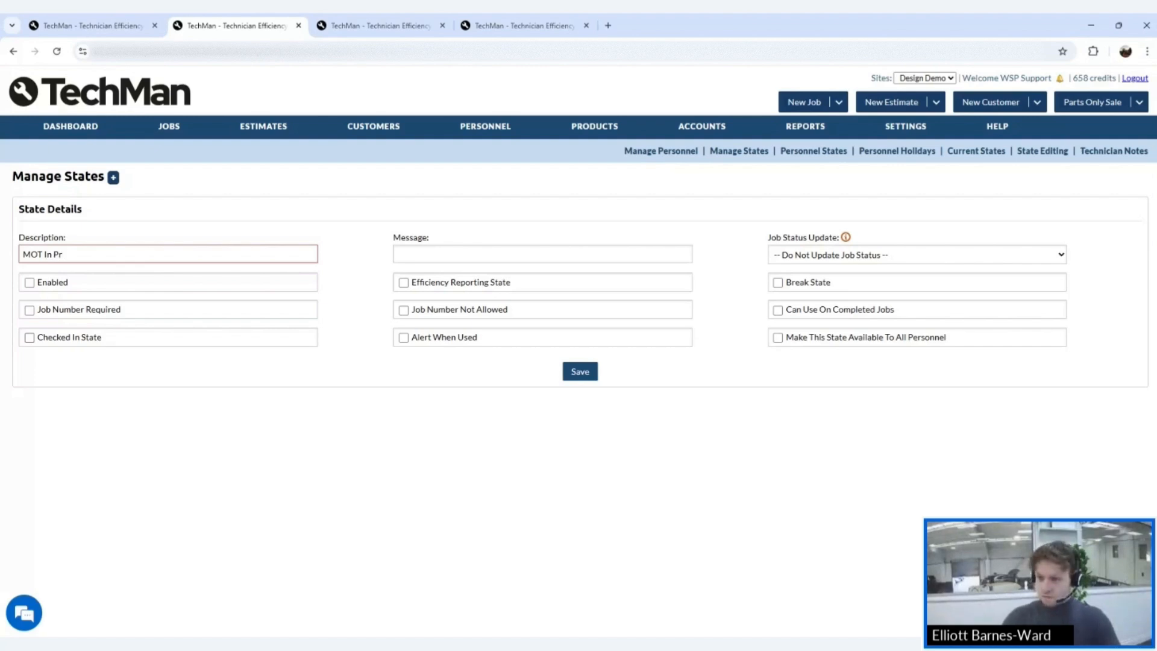
{"action": "type", "text": "ogre"}
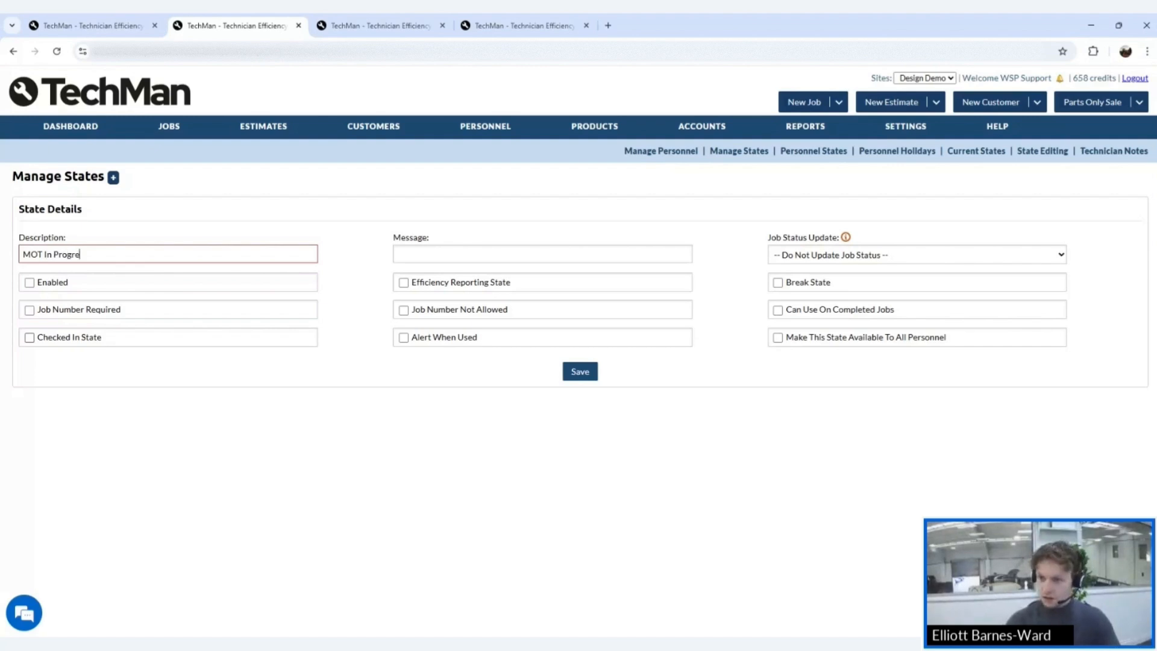
{"action": "type", "text": "ss"}
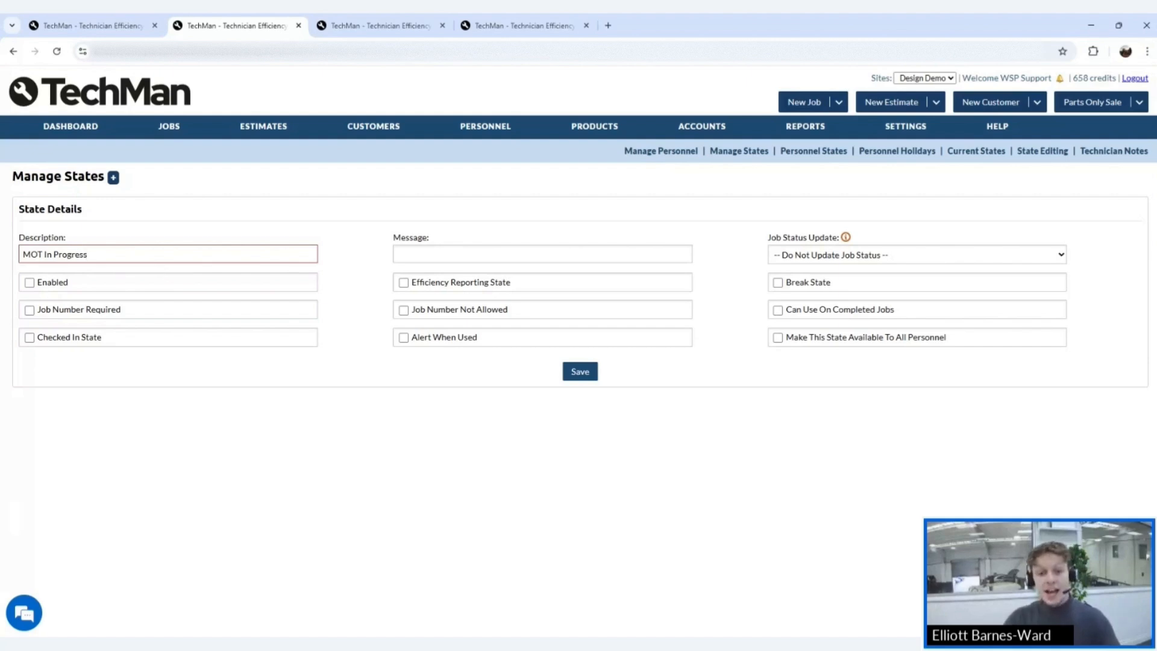
{"action": "left_click", "coordinate": [30, 282]}
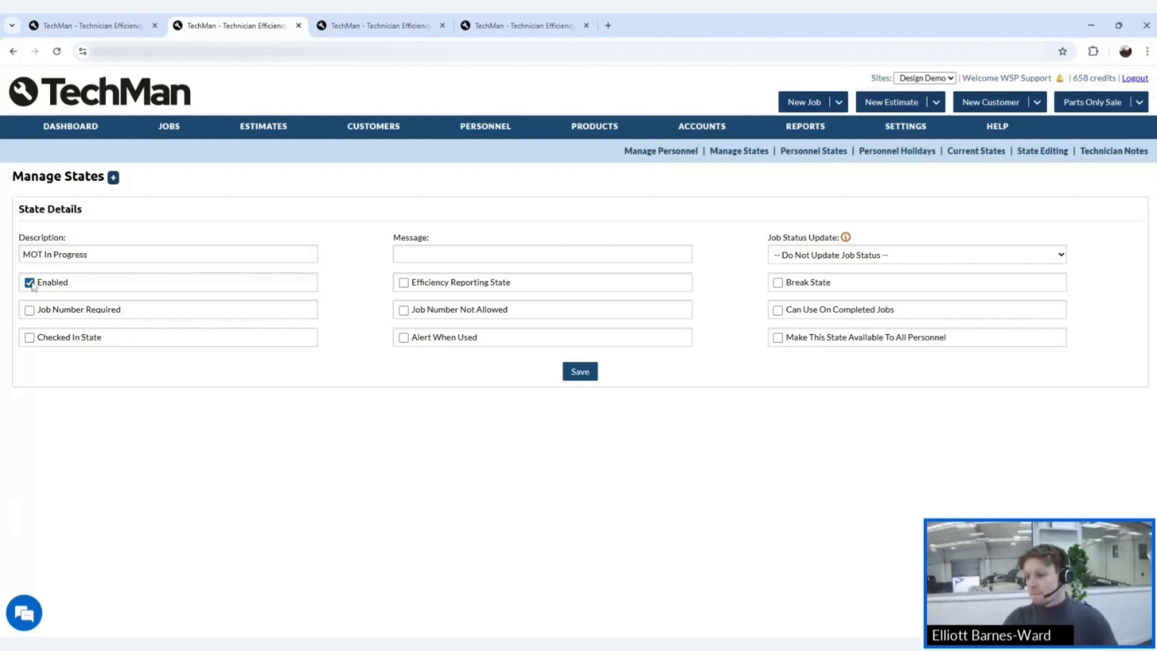
{"action": "left_click", "coordinate": [577, 372]}
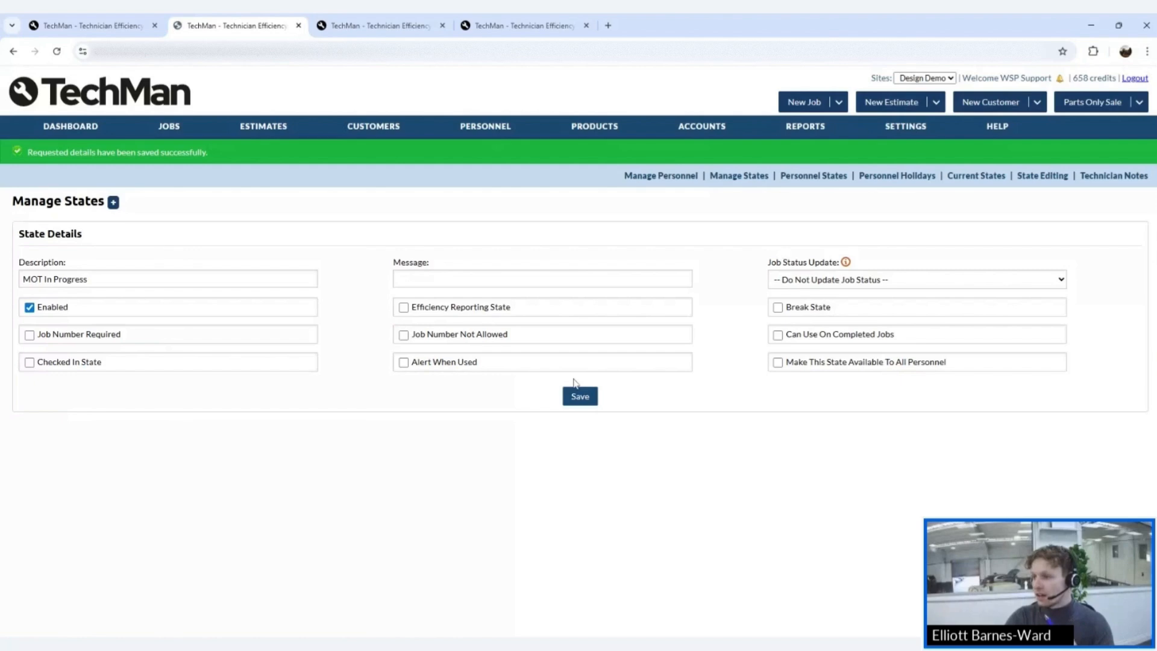
{"action": "left_click", "coordinate": [683, 177]}
{"action": "left_click", "coordinate": [723, 156]}
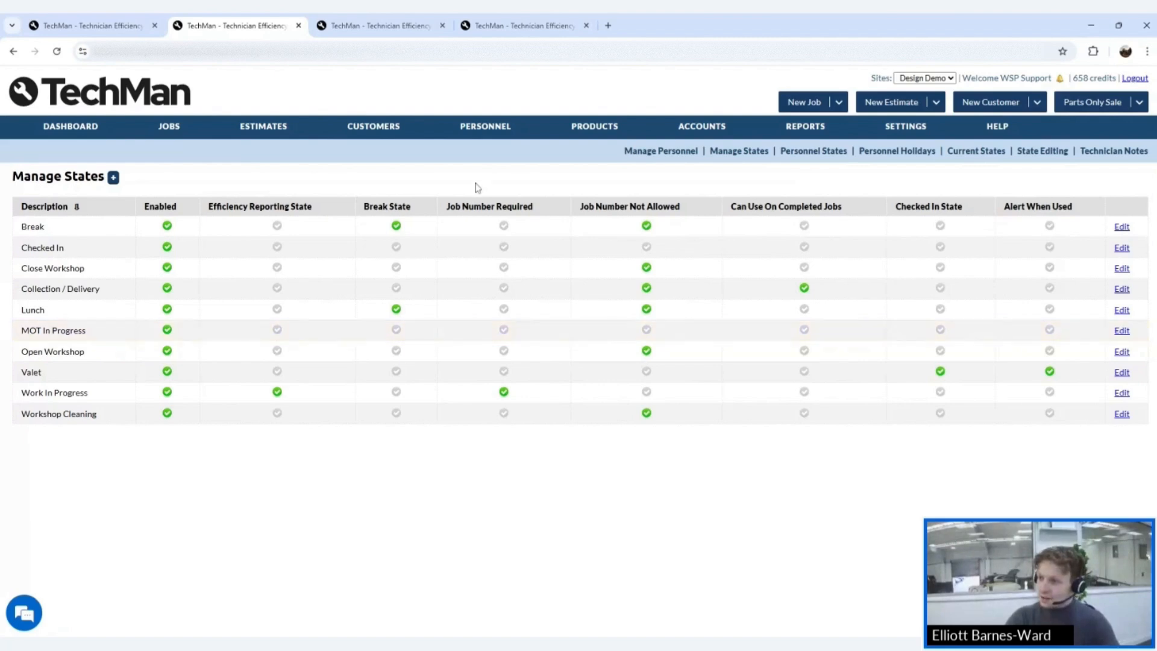
- Open Personnel States and load the new technician's available states
{"action": "mouse_move", "coordinate": [596, 149]}
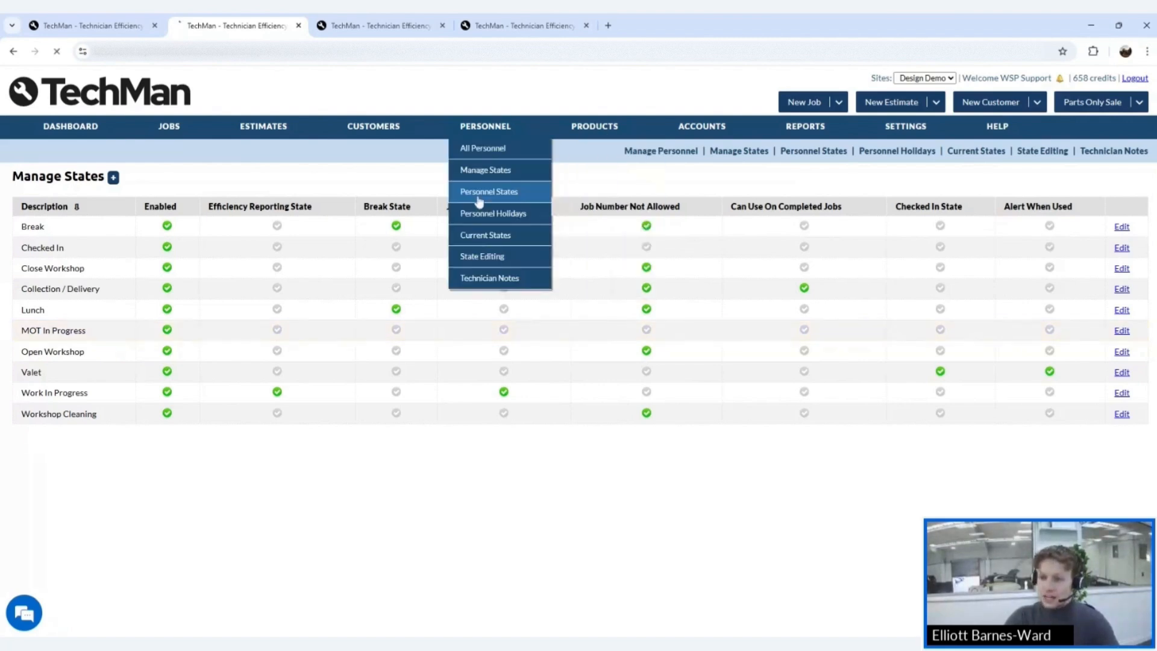
{"action": "left_click", "coordinate": [479, 191]}
{"action": "left_click", "coordinate": [48, 290]}
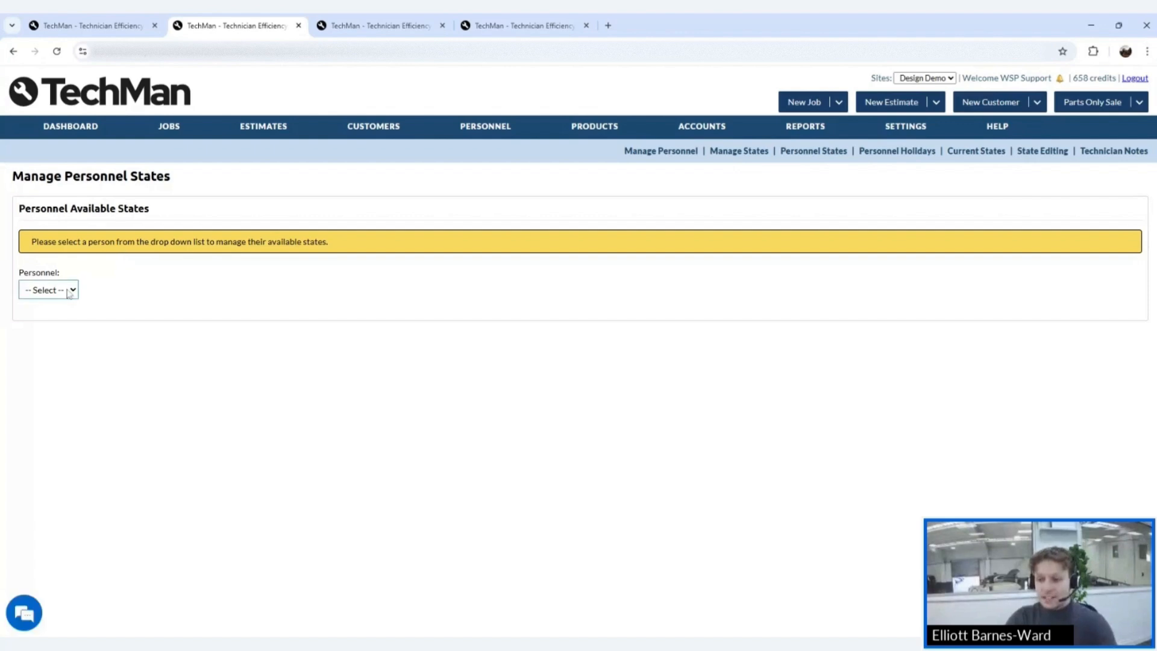
{"action": "left_click", "coordinate": [60, 404]}
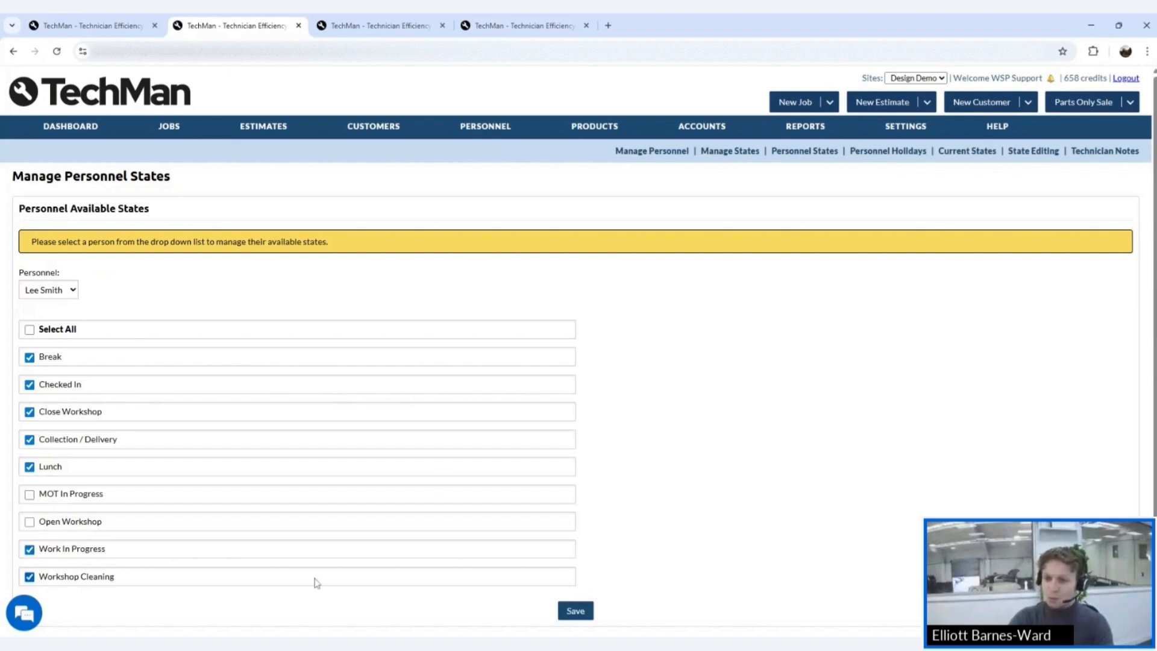
- Allow MOT In Progress for Tech 1 and save Tech 1's state choices
{"action": "left_click", "coordinate": [57, 295]}
{"action": "left_click", "coordinate": [80, 341]}
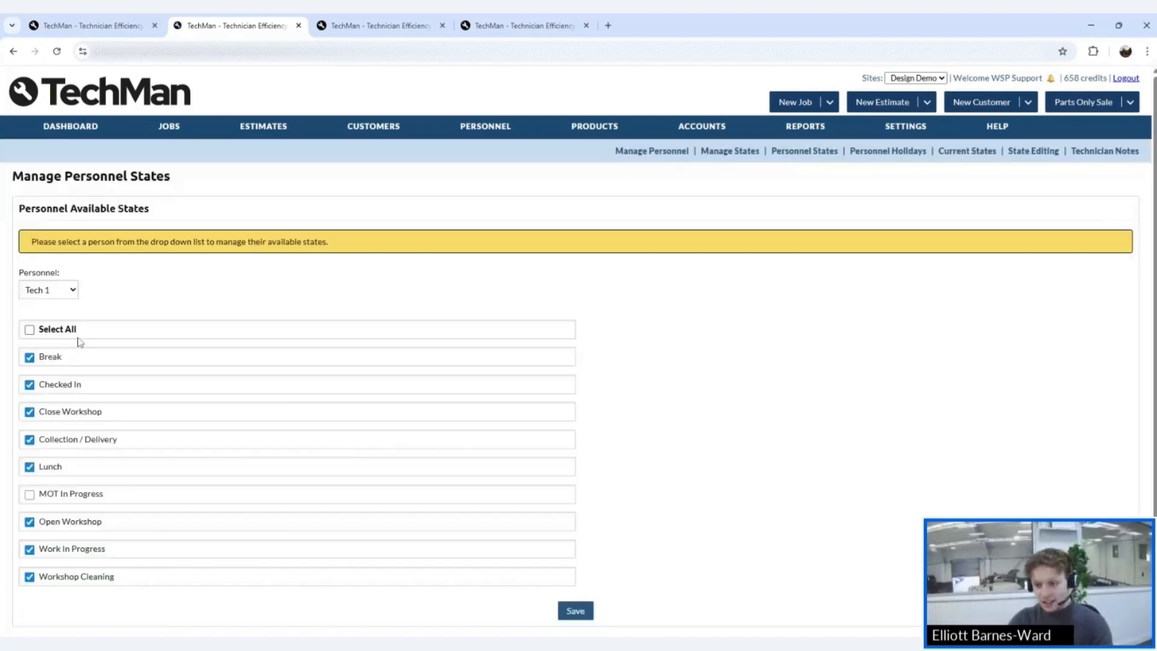
{"action": "left_click", "coordinate": [29, 494]}
{"action": "left_click", "coordinate": [576, 612]}
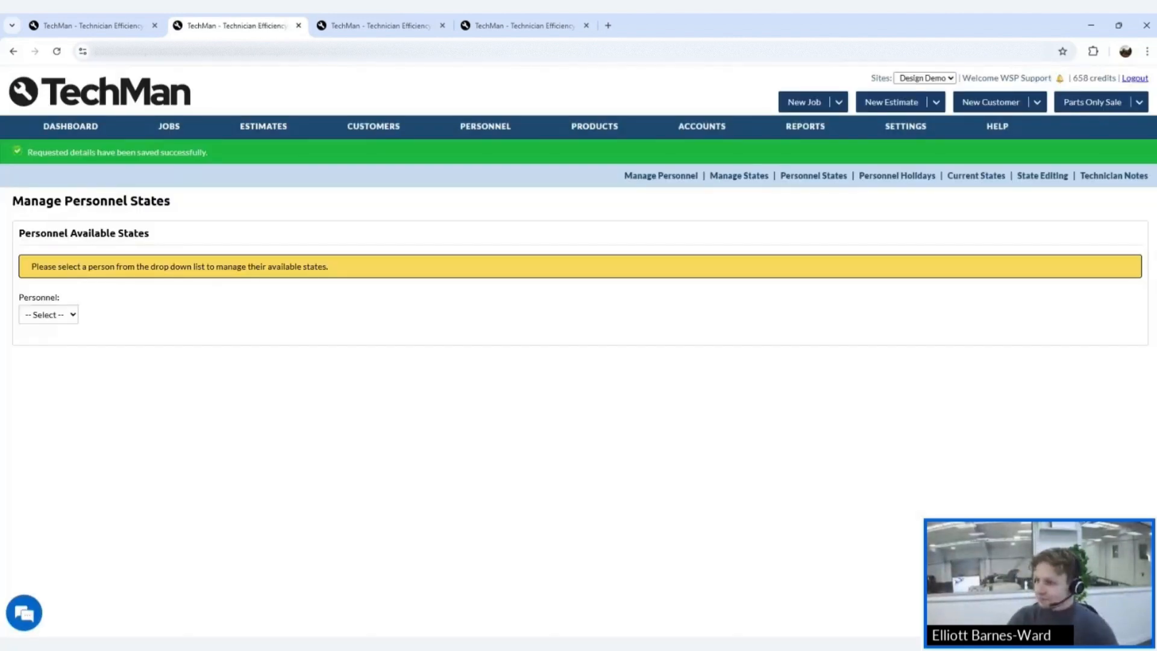
- Open Personnel Holidays and review the nine leave entries and the filter options
{"action": "mouse_move", "coordinate": [516, 126]}
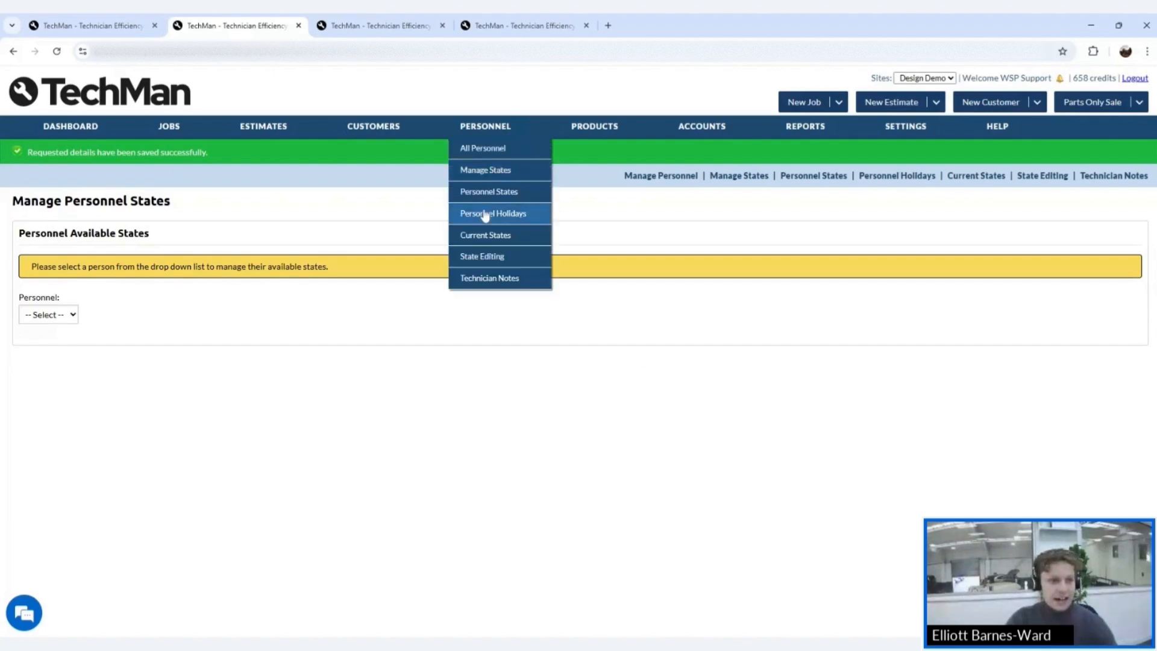
{"action": "left_click", "coordinate": [485, 214]}
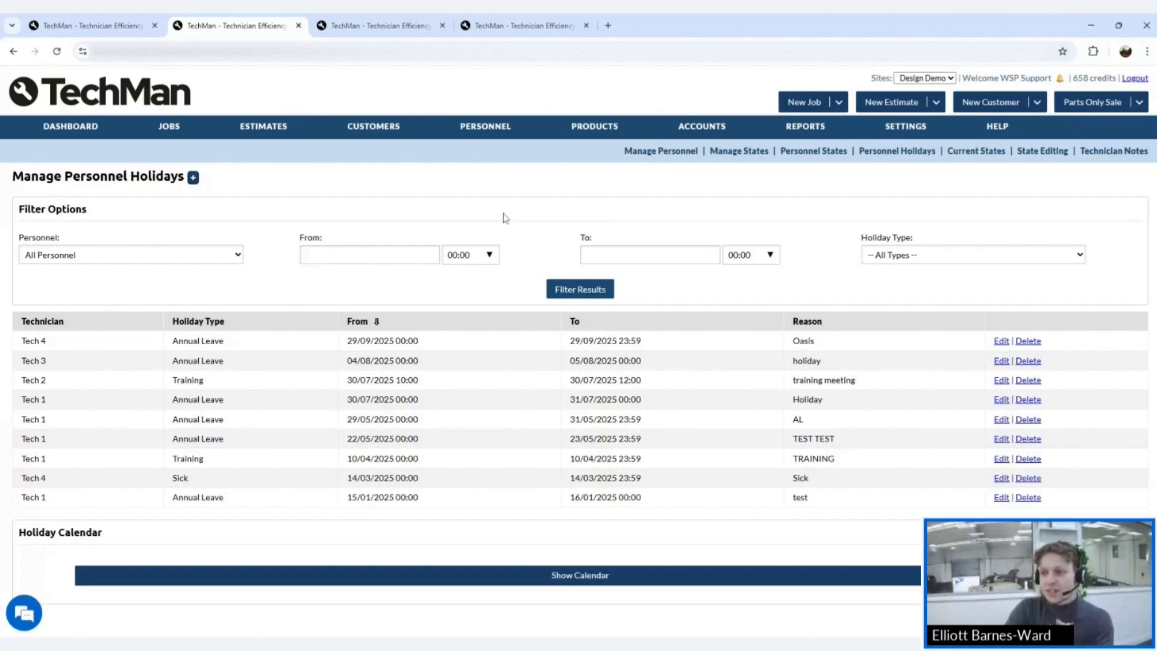
{"action": "mouse_move", "coordinate": [483, 136]}
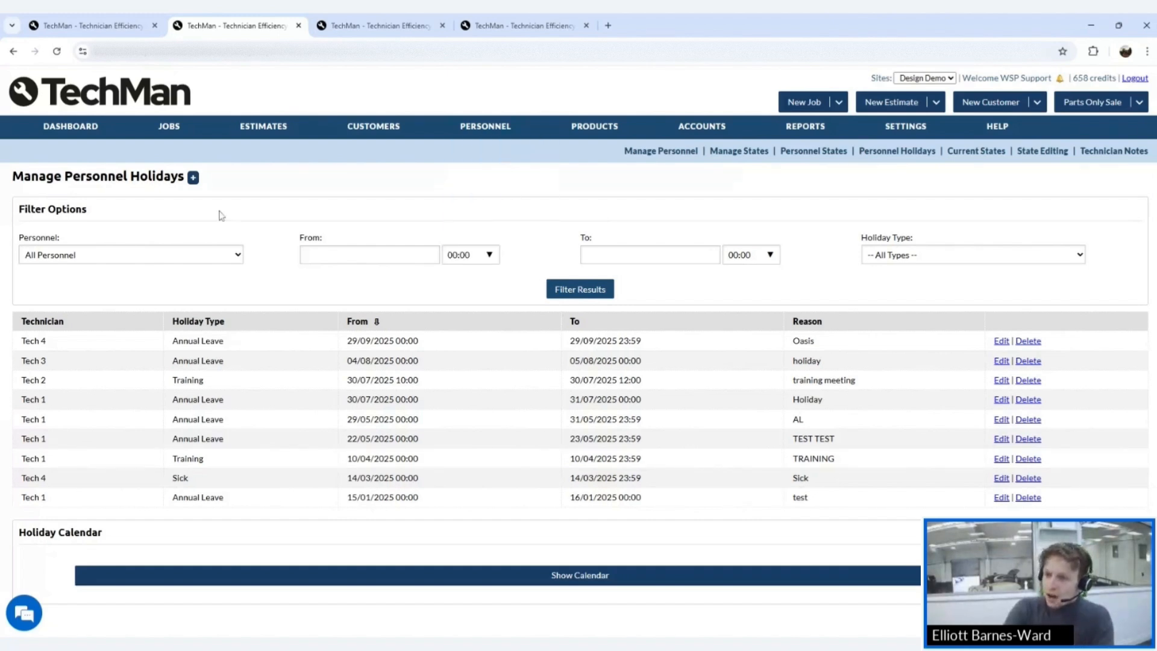
{"action": "left_click", "coordinate": [147, 259]}
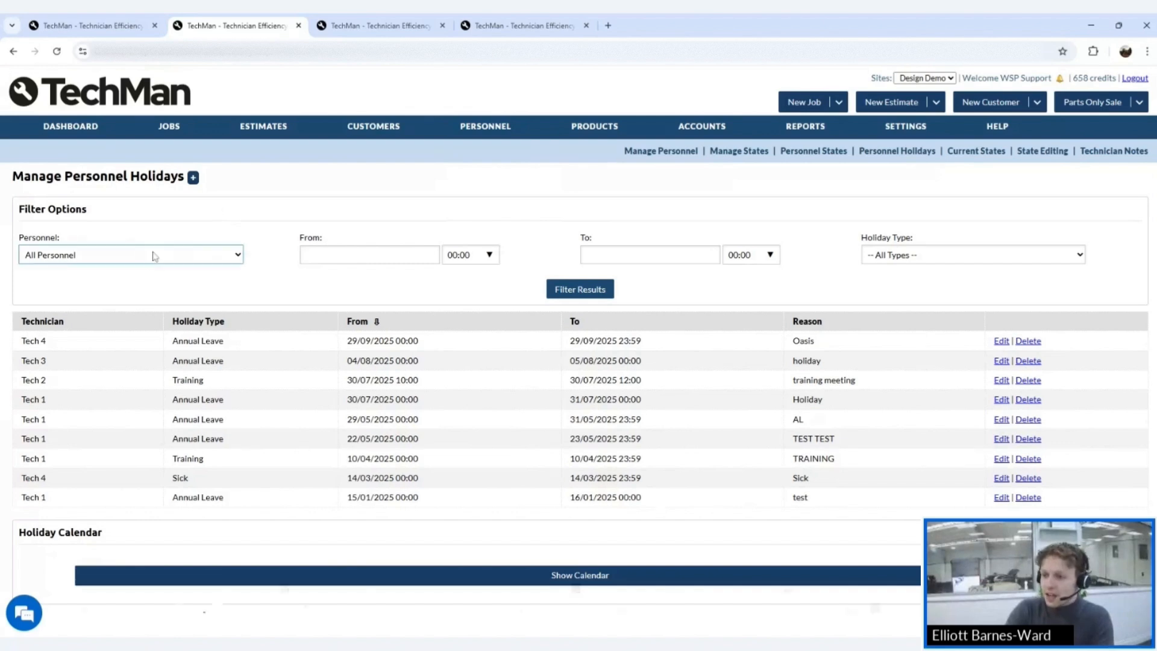
{"action": "left_click", "coordinate": [253, 208]}
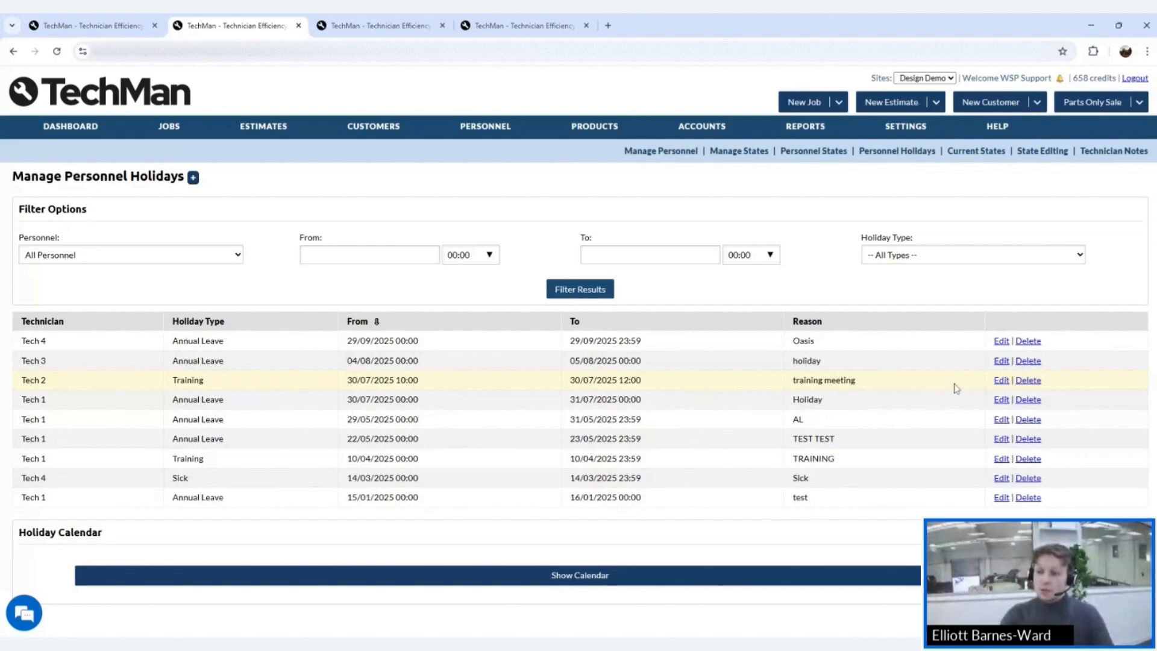
- Start a holiday booking for the sixth team member from 22/12/2025 to 26/12/2025
{"action": "left_click", "coordinate": [194, 177]}
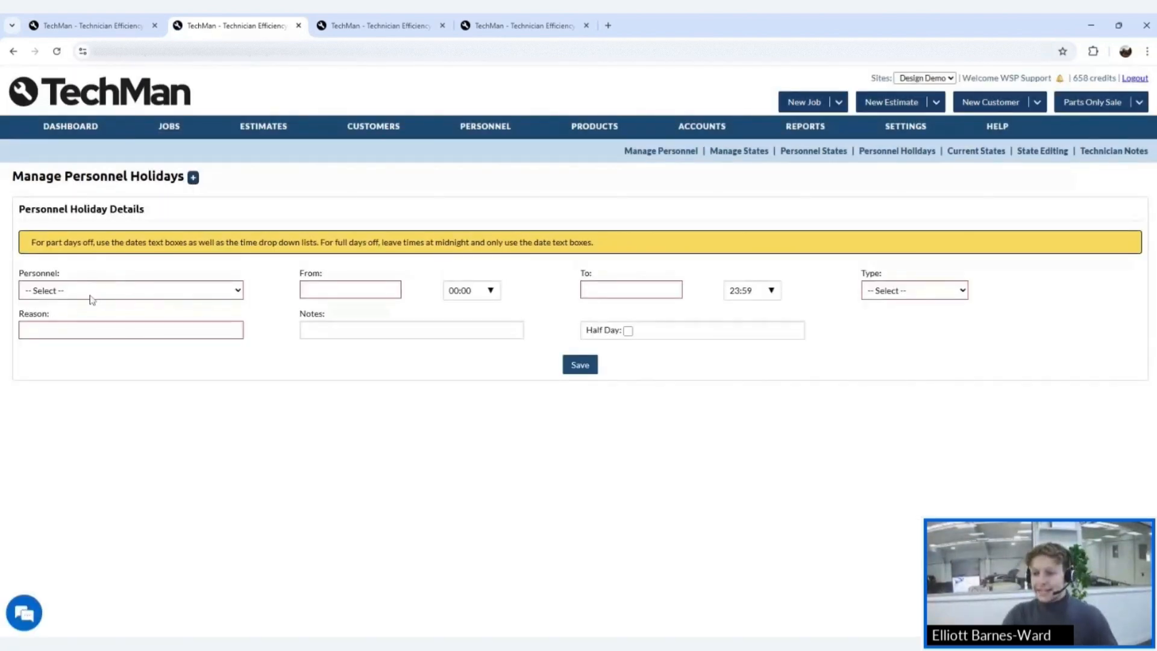
{"action": "left_click", "coordinate": [92, 299]}
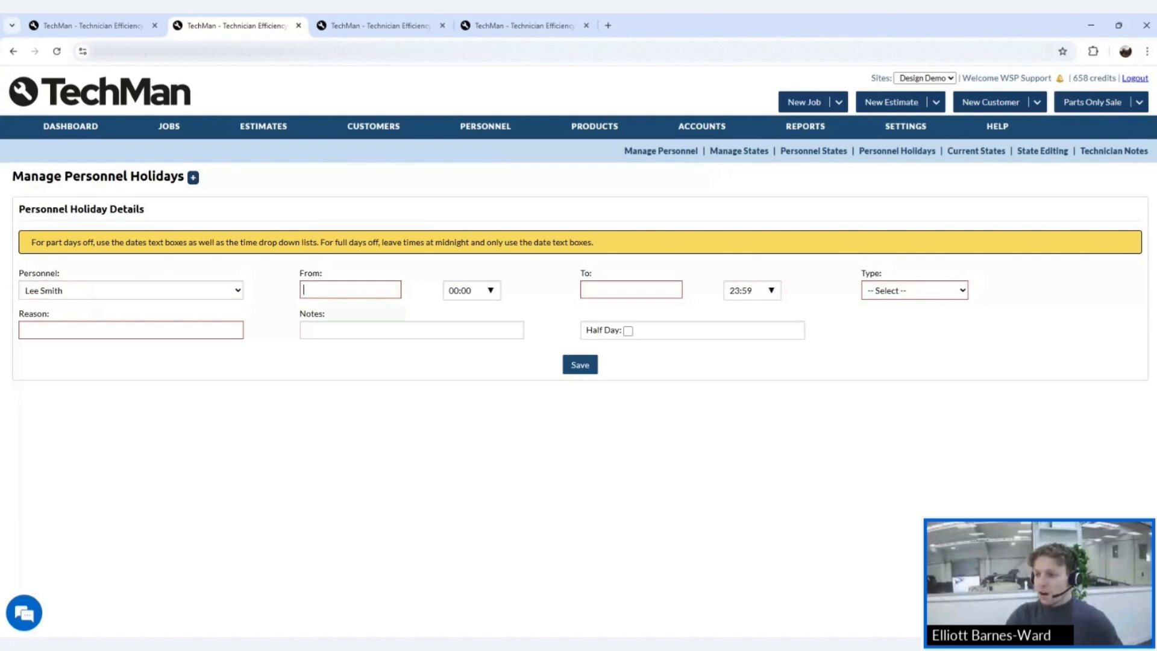
{"action": "left_click", "coordinate": [326, 290]}
{"action": "left_click", "coordinate": [403, 315]}
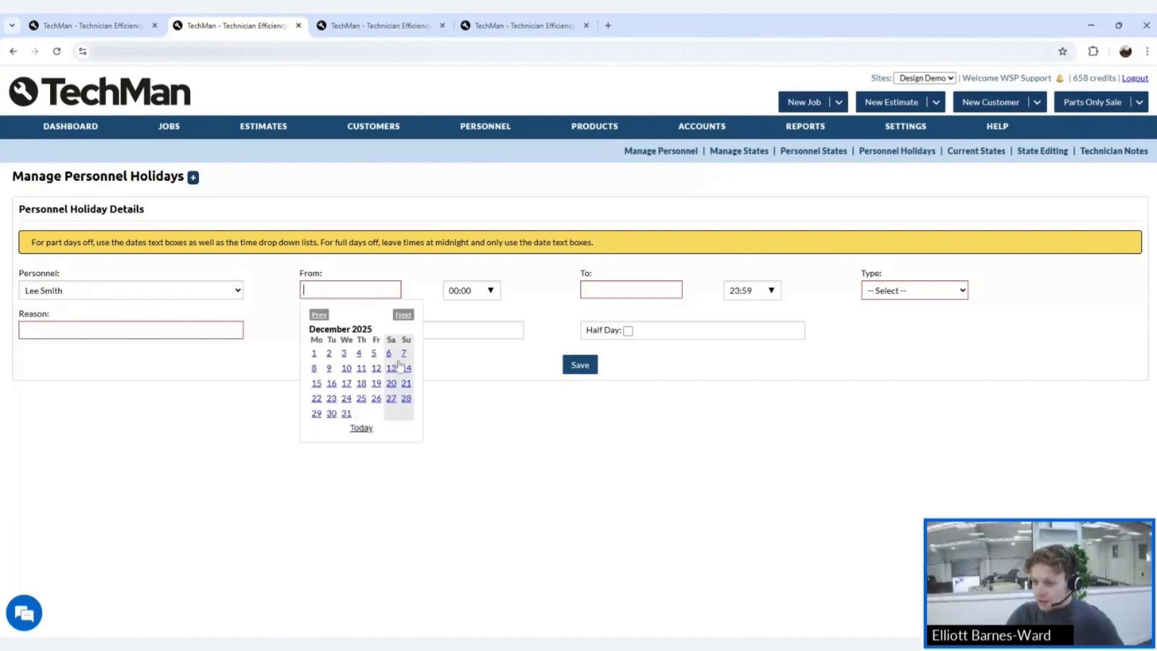
{"action": "left_click", "coordinate": [317, 399]}
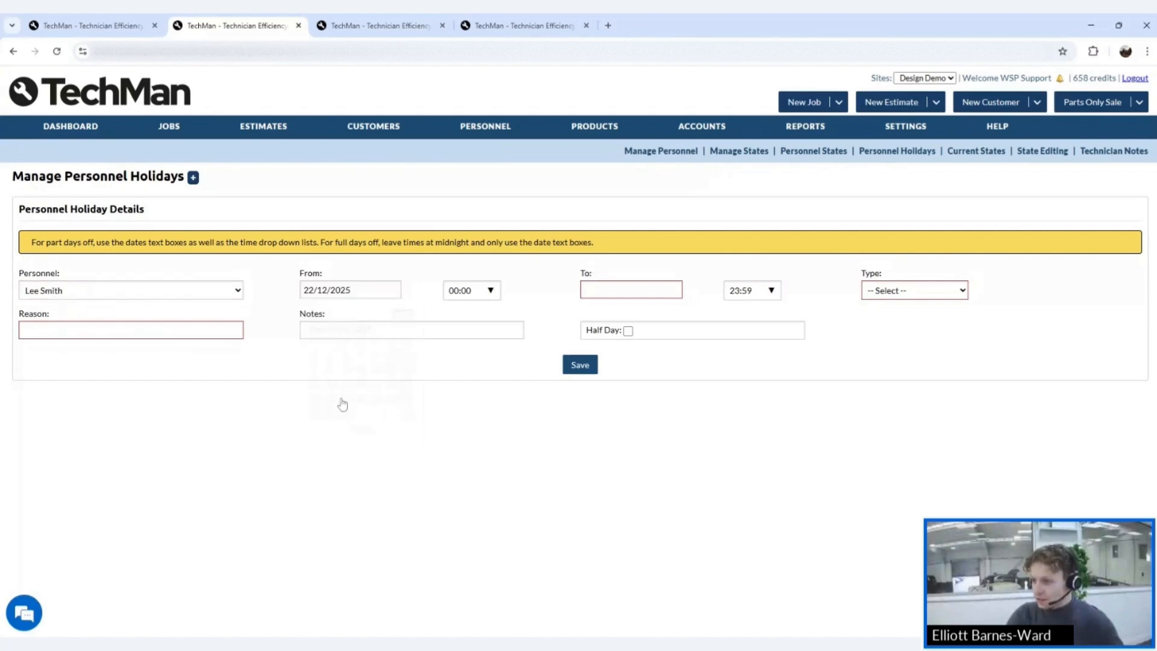
{"action": "left_click", "coordinate": [586, 292]}
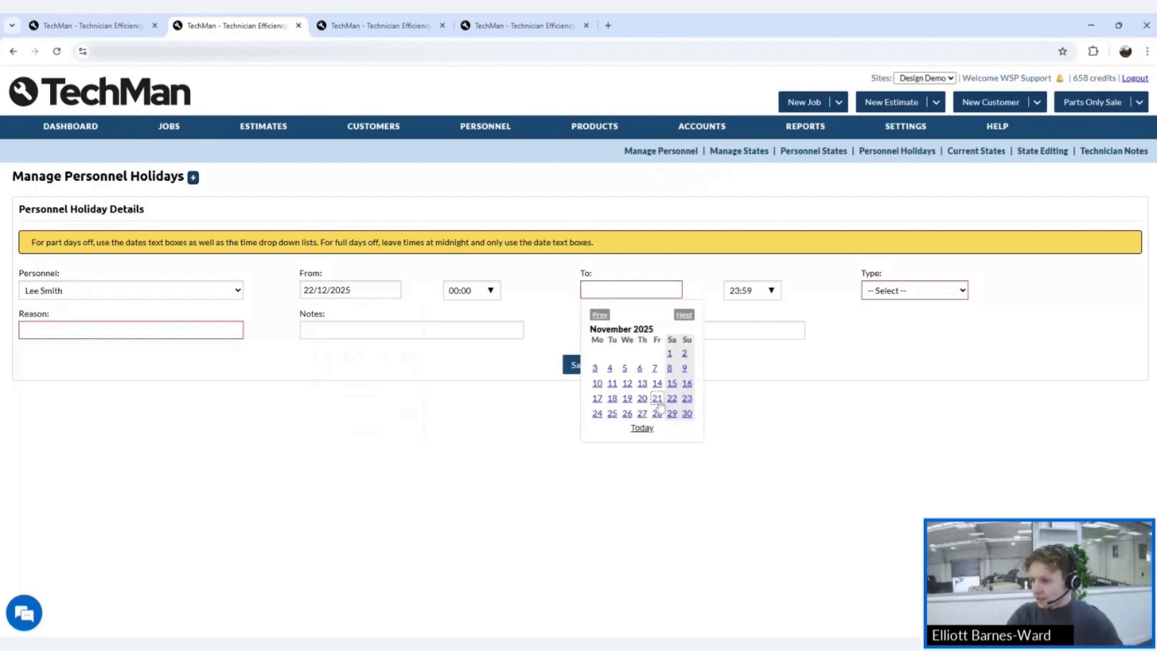
{"action": "left_click", "coordinate": [683, 314]}
{"action": "left_click", "coordinate": [656, 398]}
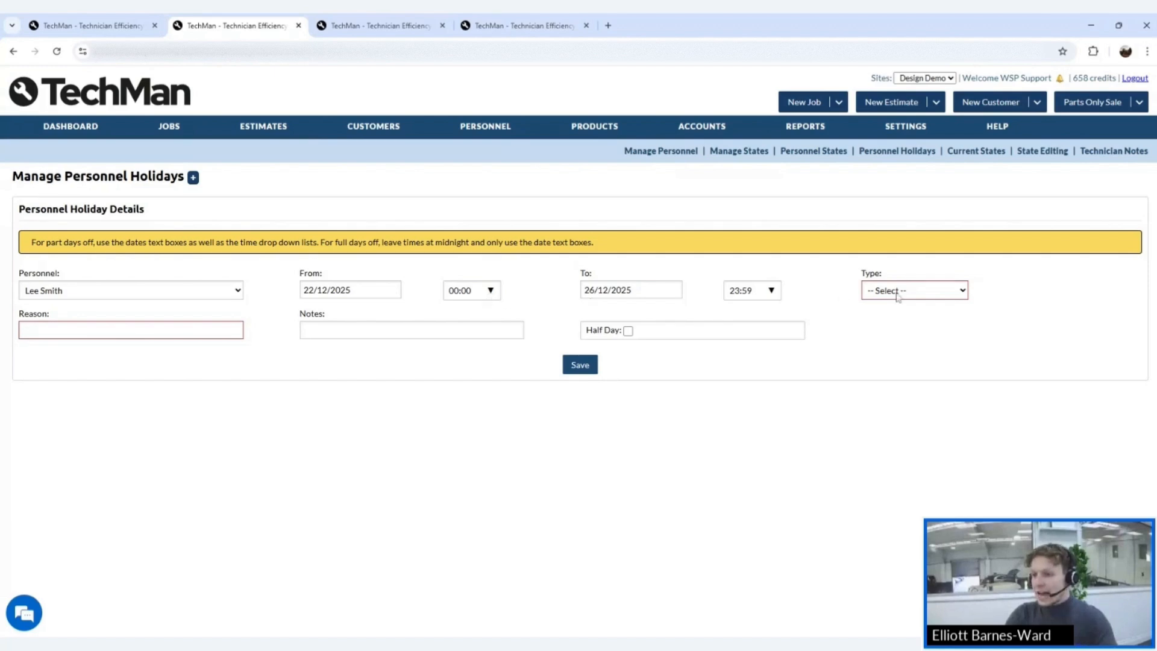
- Set the holiday type to Annual Leave and the reason to 'Xmas Holiday'
{"action": "left_click", "coordinate": [898, 297]}
{"action": "left_click", "coordinate": [873, 328]}
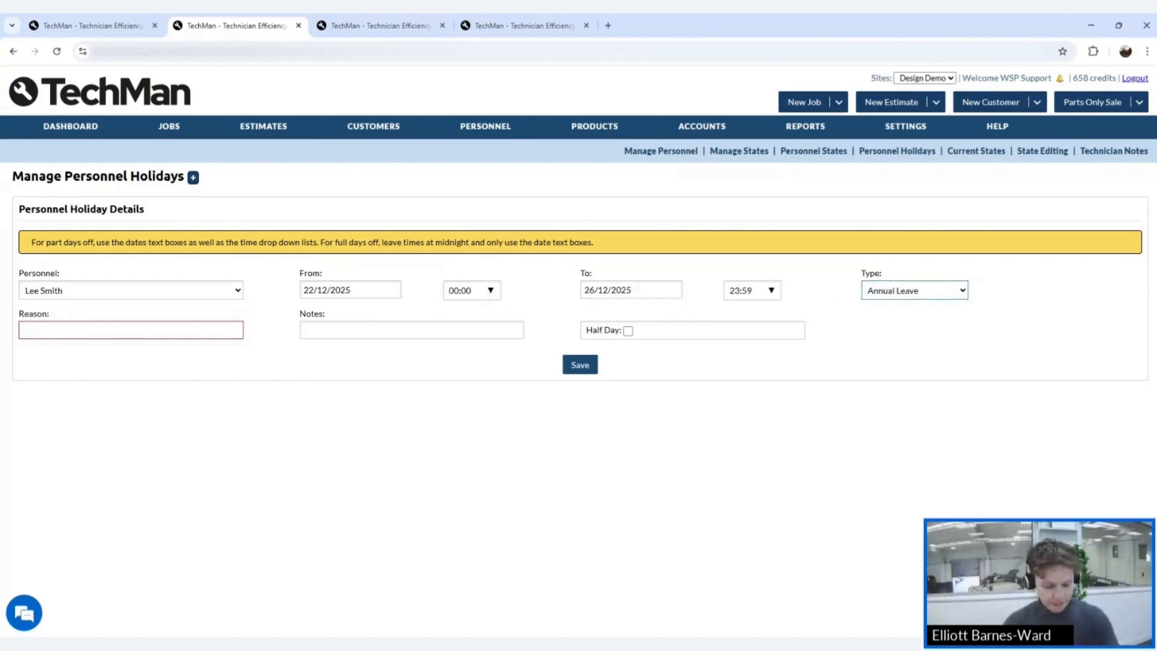
{"action": "key", "text": "Tab"}
{"action": "type", "text": "Xma"}
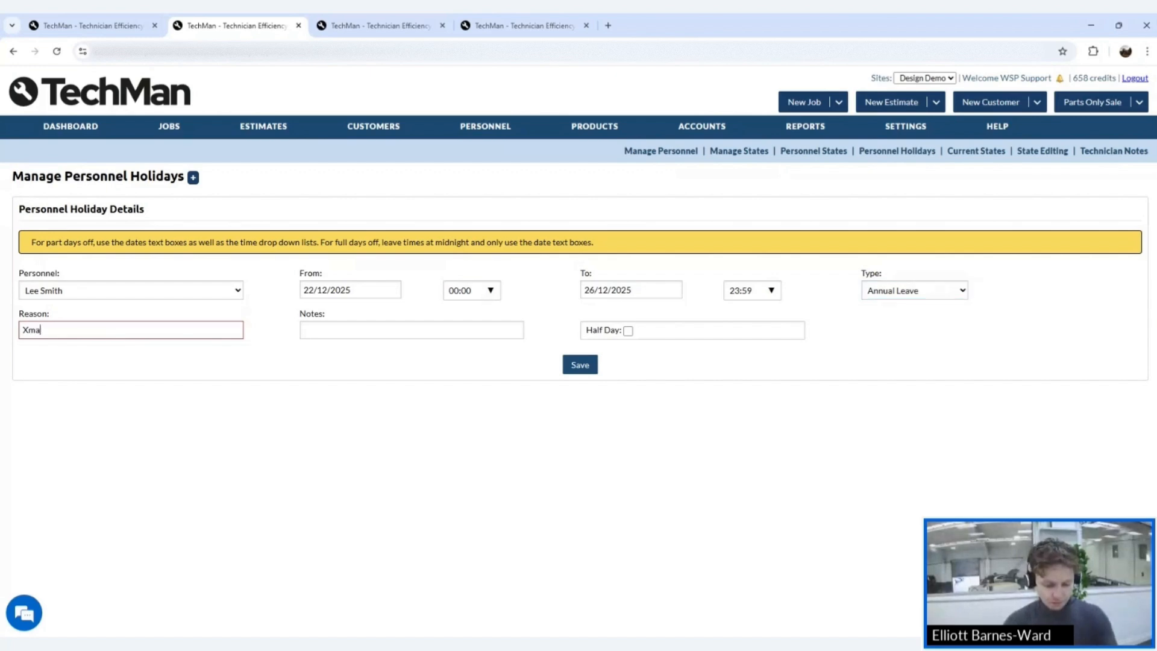
{"action": "type", "text": "s Hildceg"}
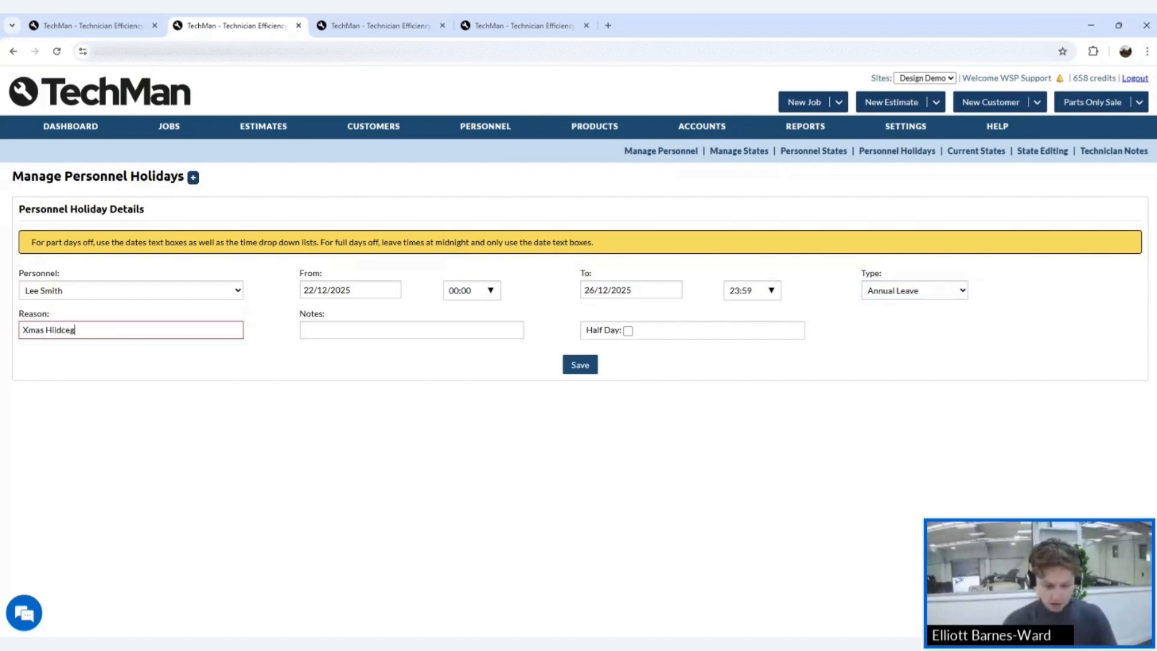
{"action": "key", "text": "BackSpace"}
{"action": "key", "text": "BackSpace"}
{"action": "key", "text": "BackSpace"}
{"action": "key", "text": "BackSpace"}
{"action": "key", "text": "BackSpace"}
{"action": "key", "text": "BackSpace"}
{"action": "type", "text": "ol"}
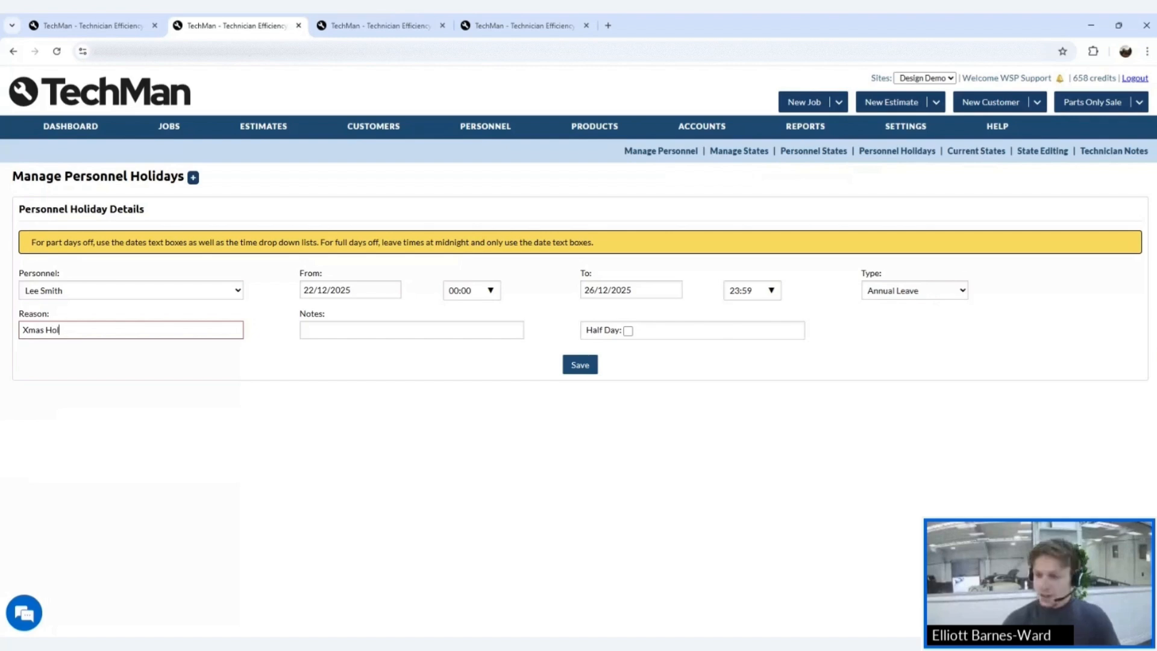
{"action": "type", "text": "iday"}
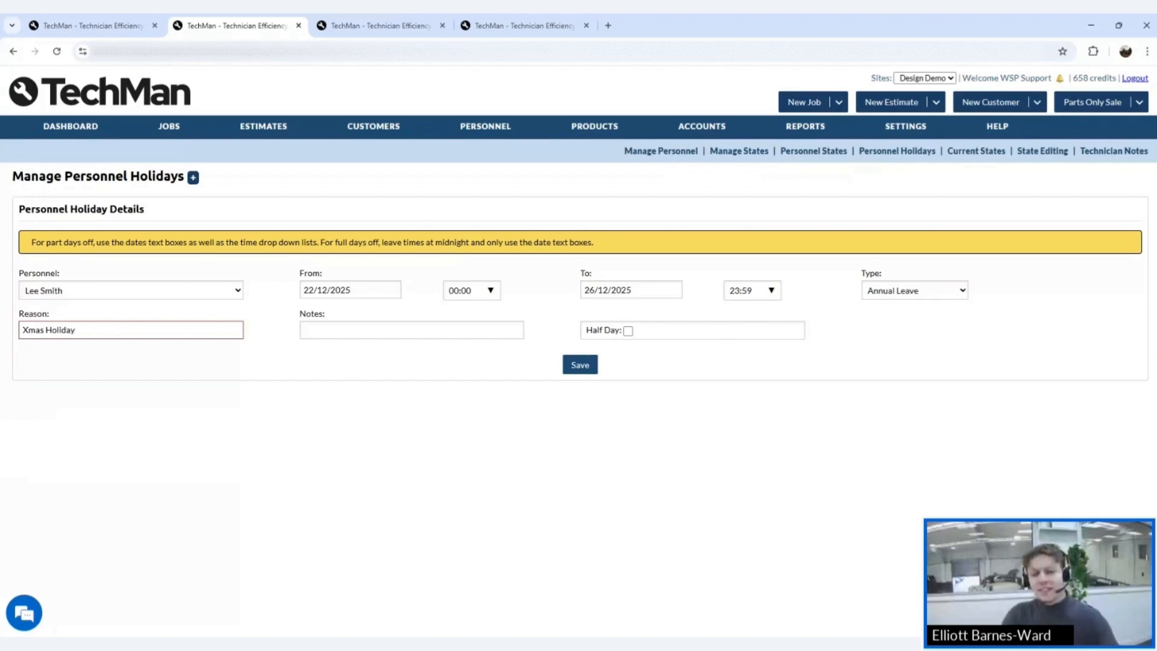
{"action": "left_click", "coordinate": [411, 330]}
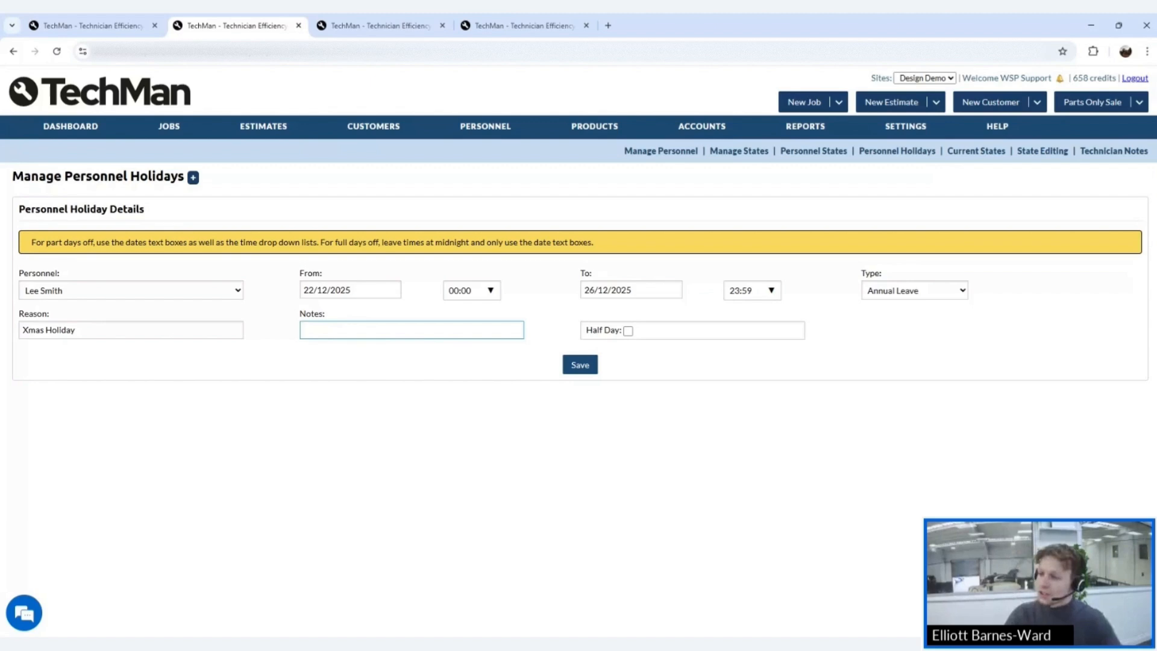
- Set the start time to 11:00 and save the booking
{"action": "left_click", "coordinate": [491, 294]}
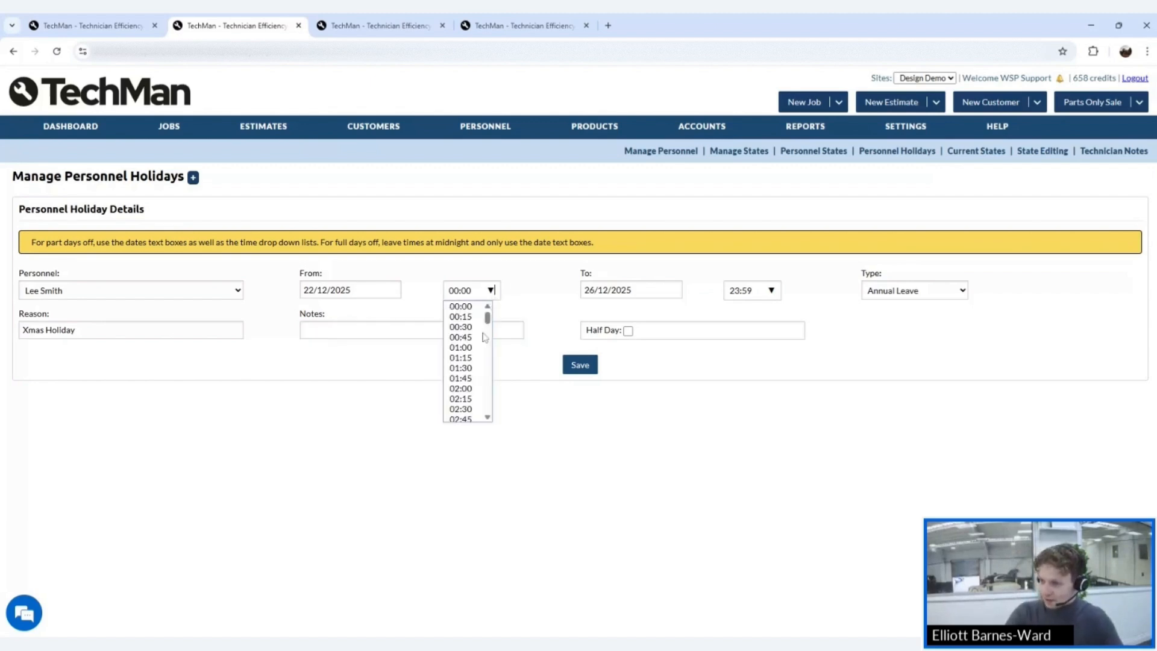
{"action": "scroll", "coordinate": [478, 374], "scroll_direction": "down", "scroll_amount": 3}
{"action": "scroll", "coordinate": [476, 379], "scroll_direction": "down", "scroll_amount": 6}
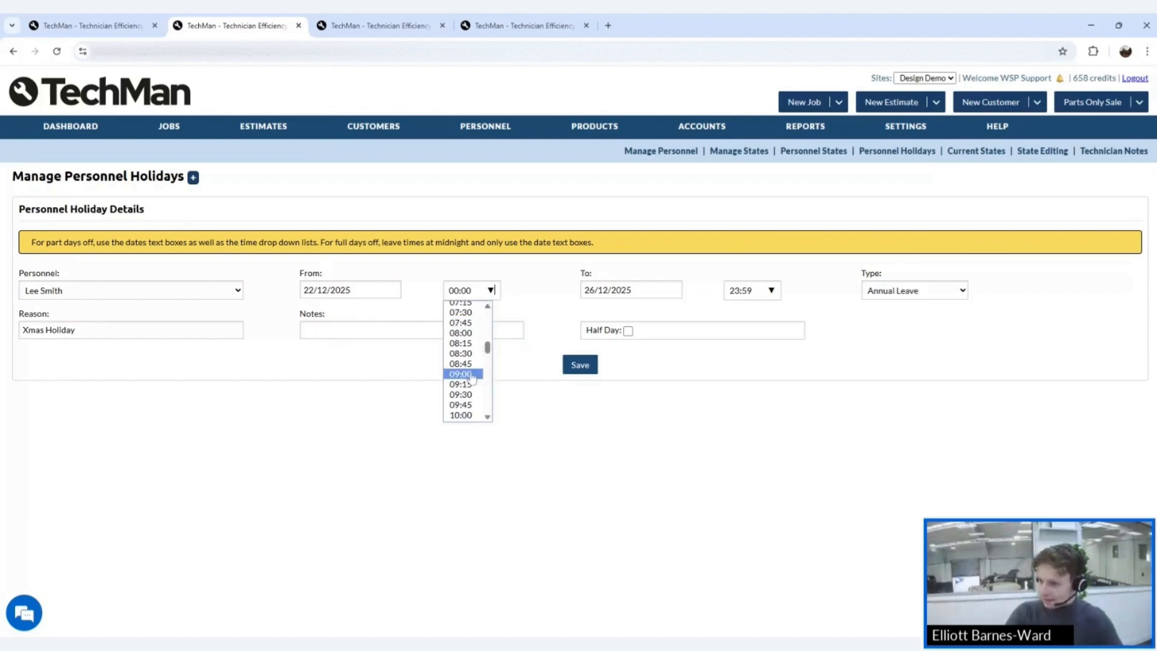
{"action": "scroll", "coordinate": [468, 395], "scroll_direction": "down", "scroll_amount": 2}
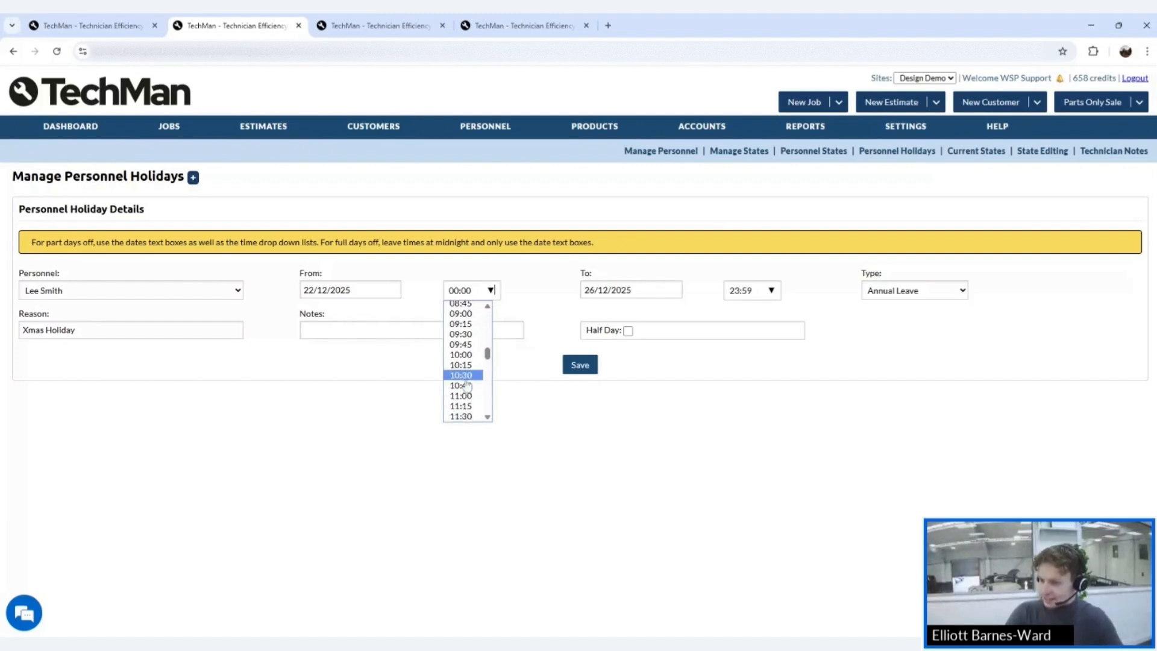
{"action": "left_click", "coordinate": [461, 395]}
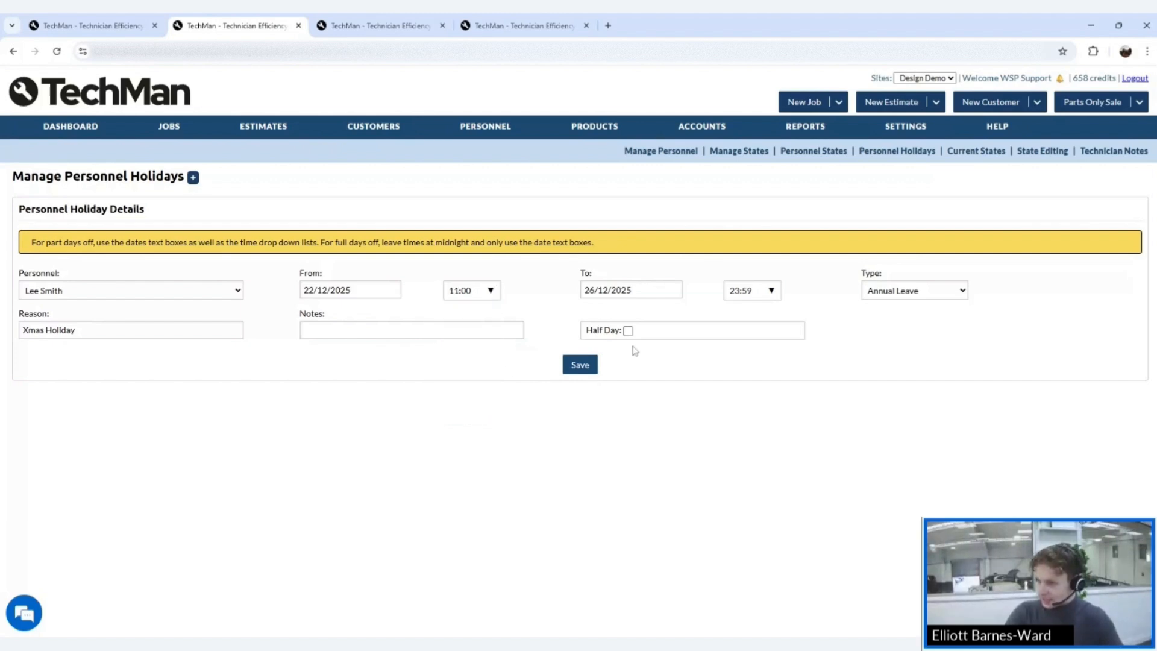
{"action": "left_click", "coordinate": [581, 365]}
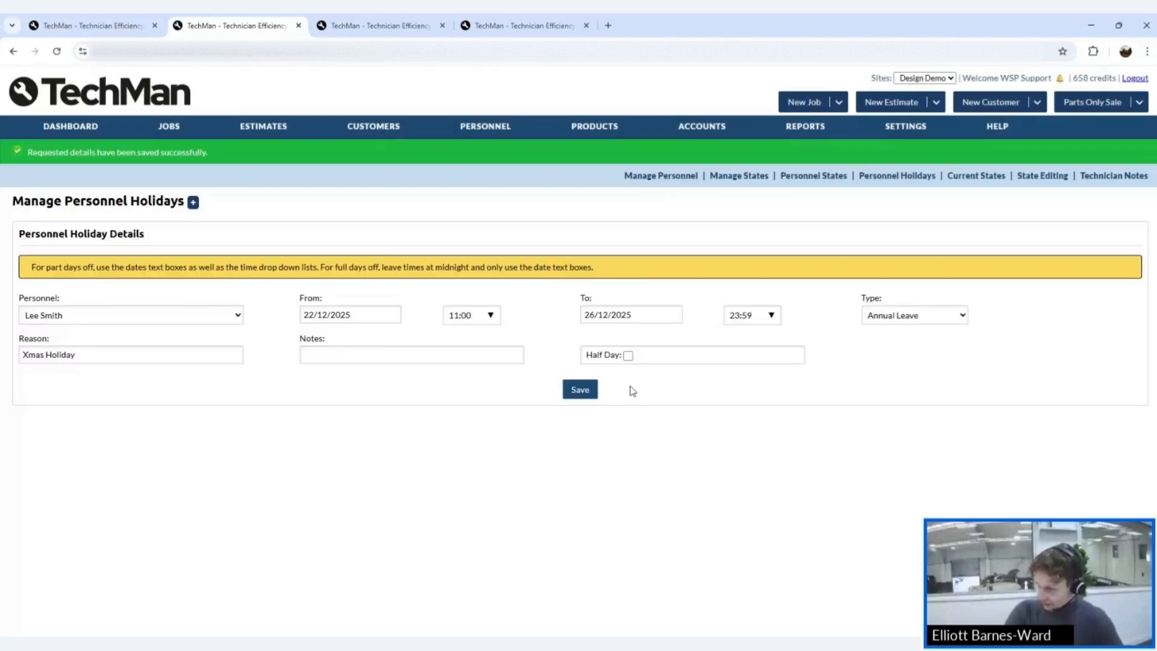
- Check Holiday Count on Manage Personnel, then resave the Xmas Holiday booking as a half day
{"action": "left_click", "coordinate": [661, 176]}
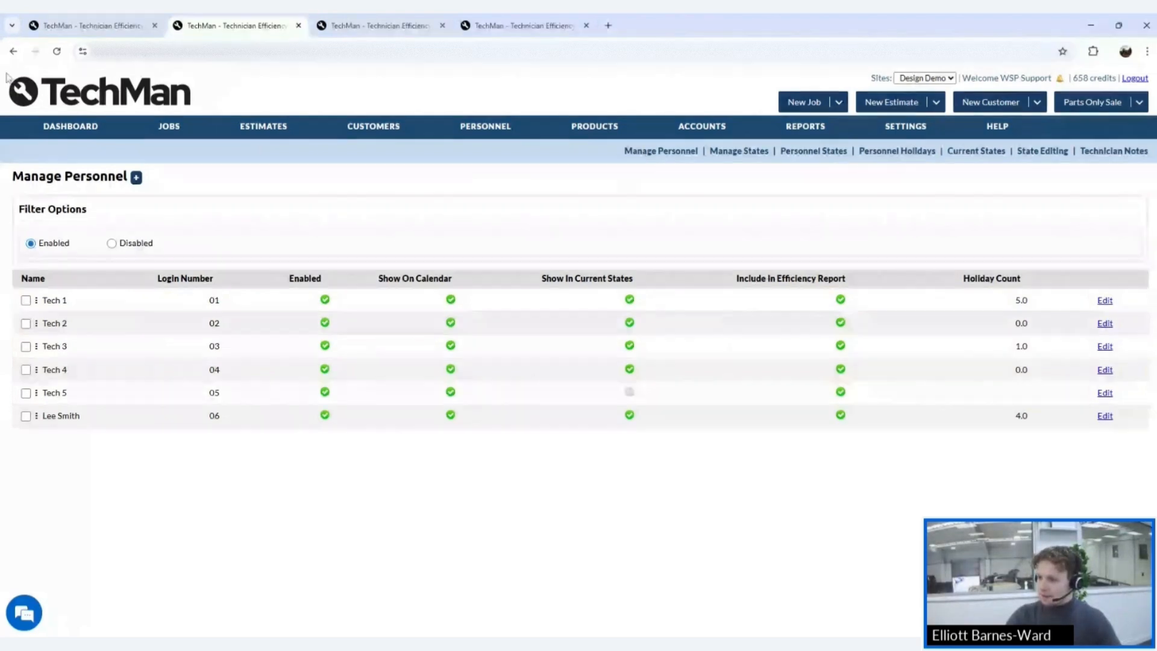
{"action": "left_click", "coordinate": [13, 51]}
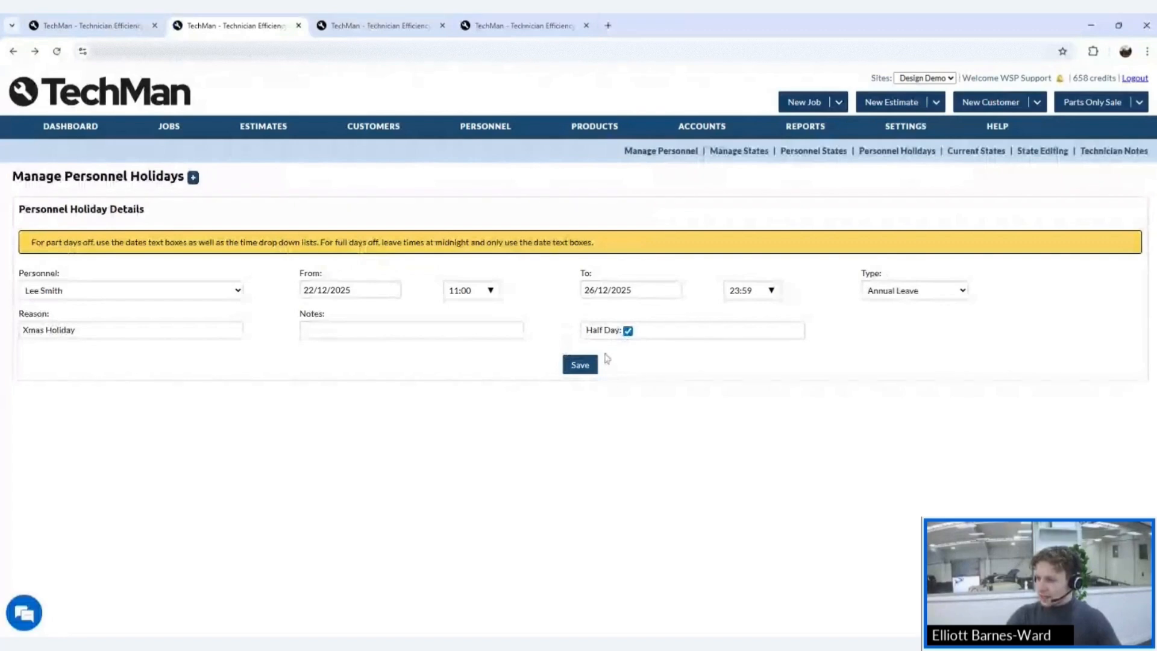
{"action": "left_click", "coordinate": [580, 364]}
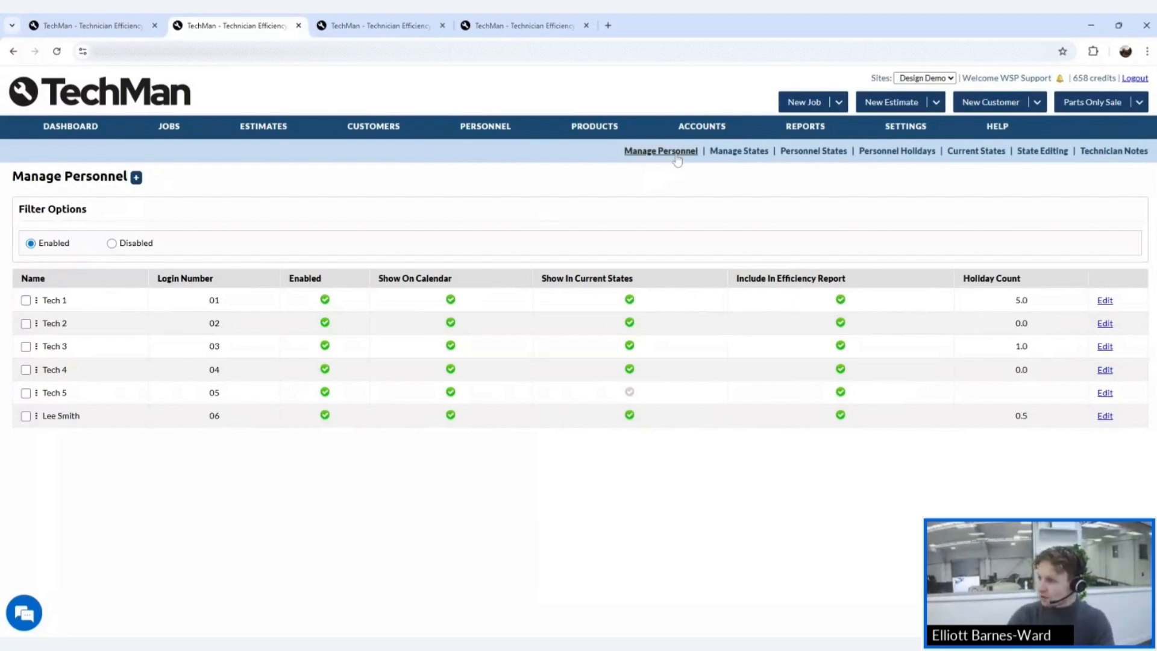
- Delete the Xmas Holiday booking from the Personnel Holidays list and confirm
{"action": "left_click", "coordinate": [873, 153]}
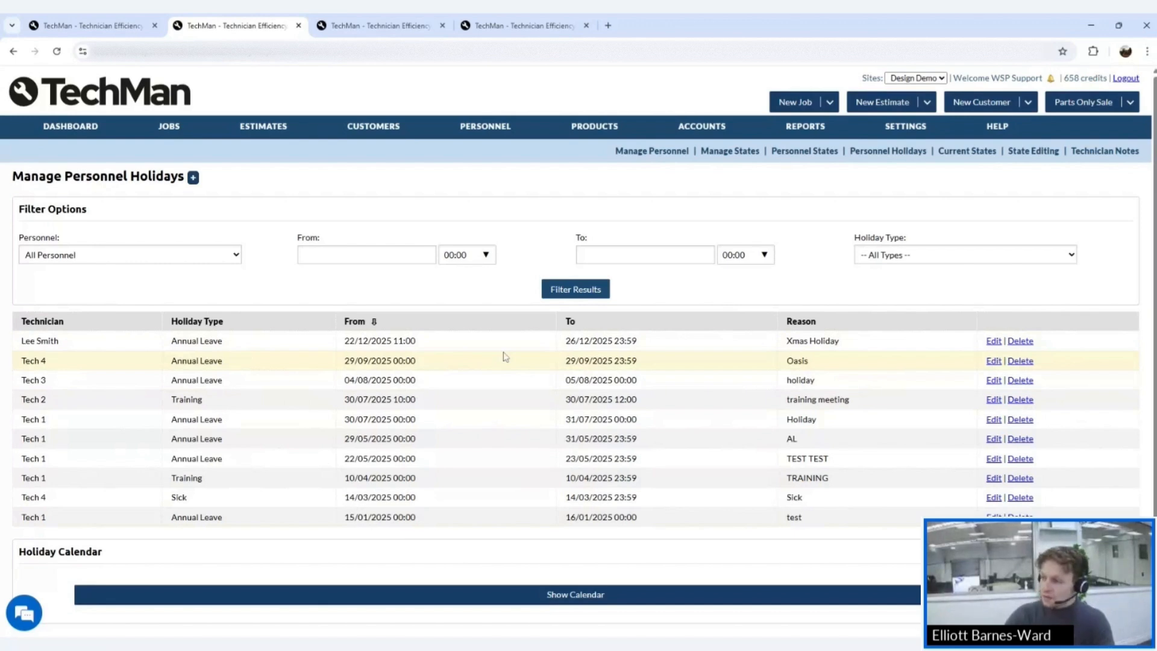
{"action": "left_click", "coordinate": [1017, 342]}
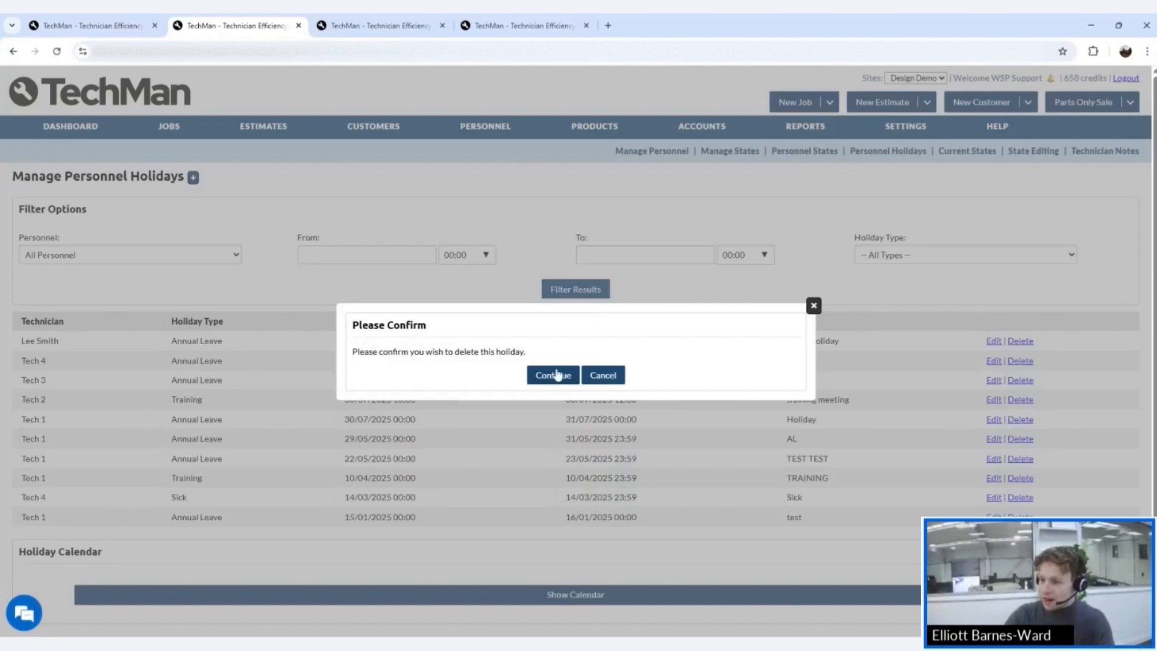
{"action": "left_click", "coordinate": [555, 375]}
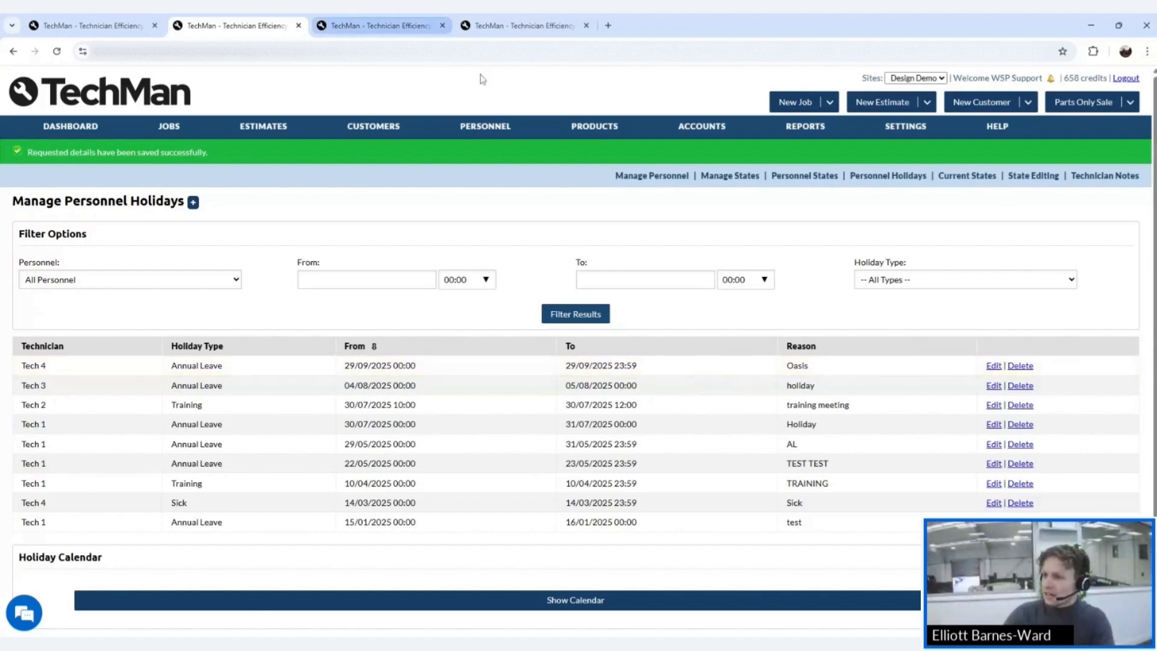
{"action": "mouse_move", "coordinate": [481, 130]}
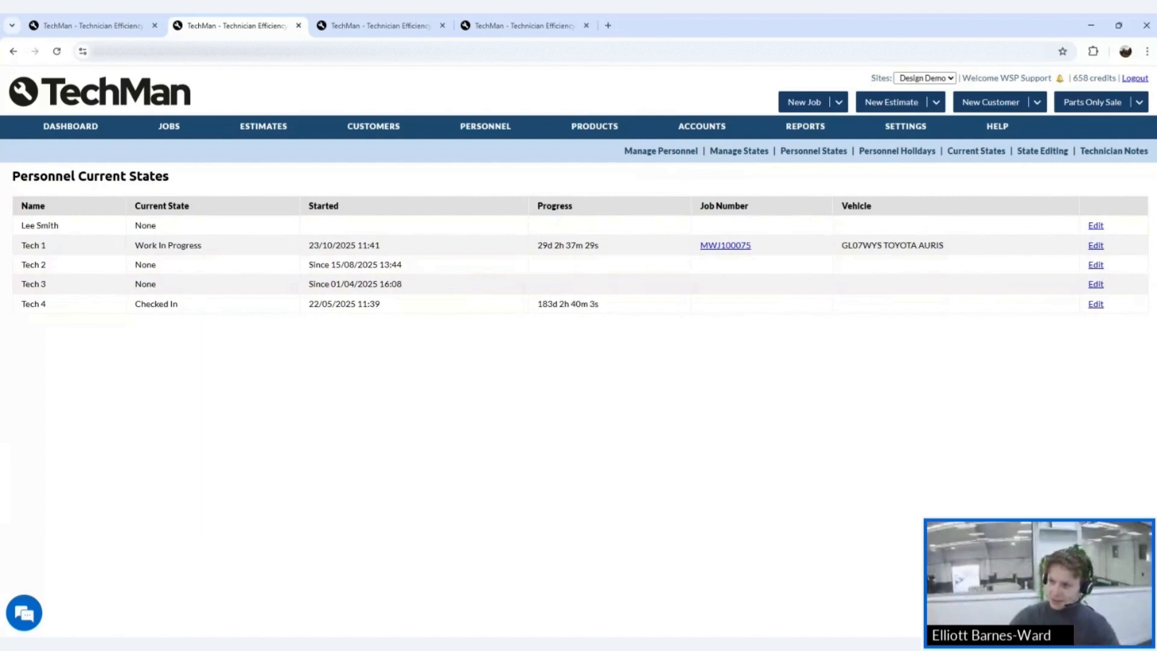
{"action": "mouse_move", "coordinate": [475, 134]}
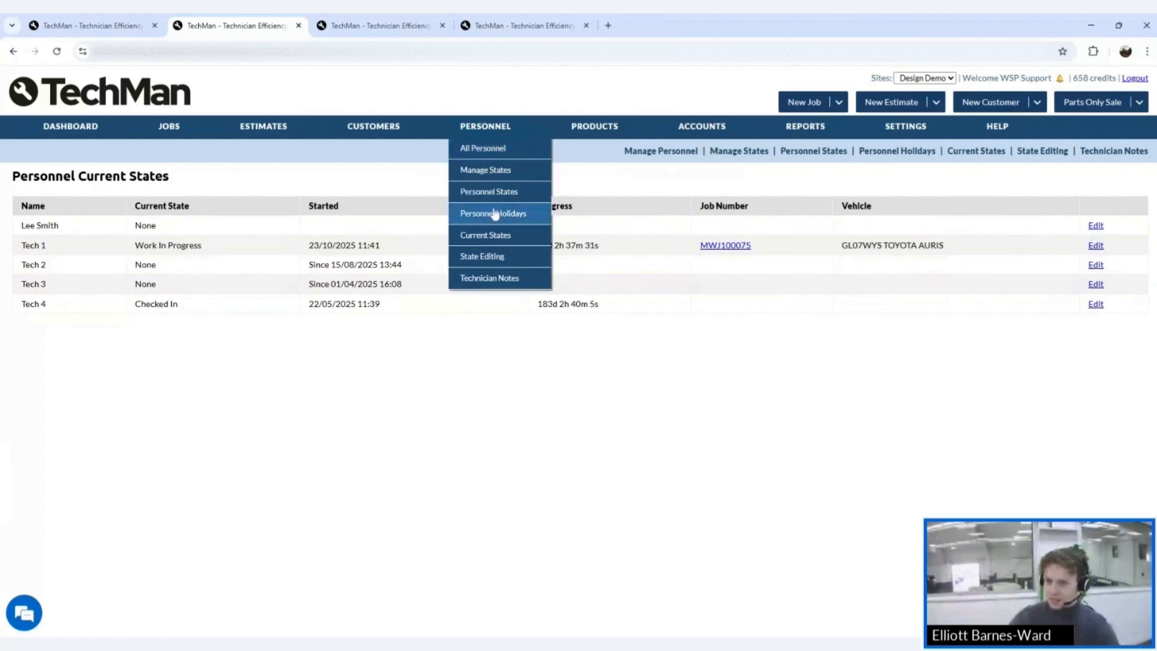
{"action": "left_click", "coordinate": [487, 237]}
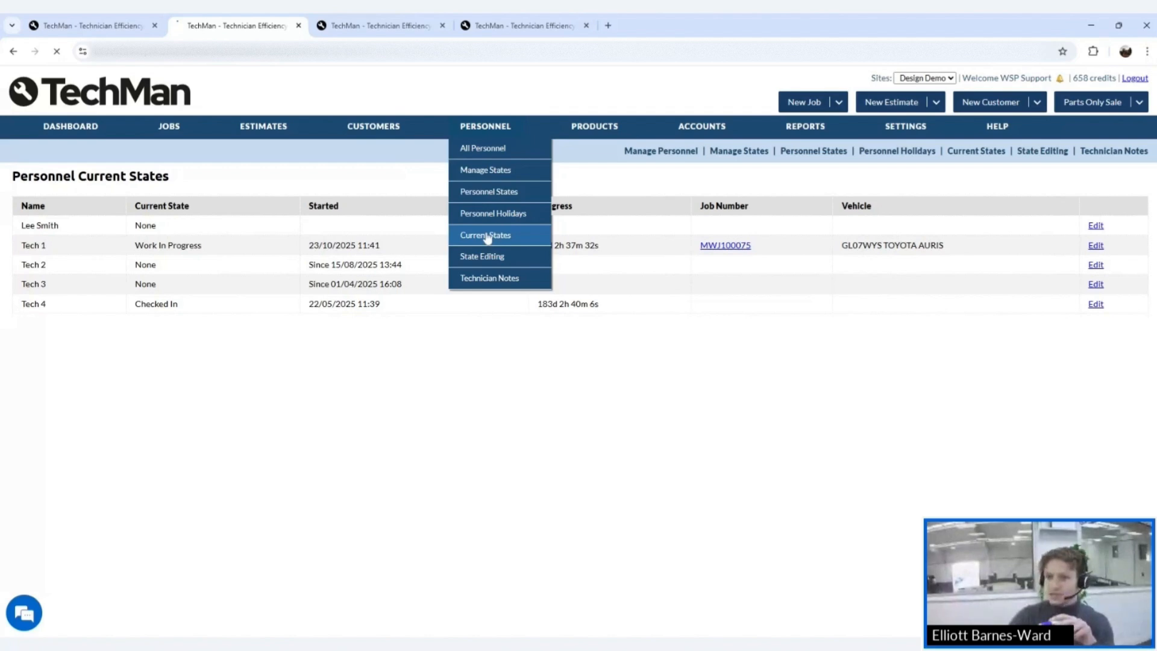
{"action": "mouse_move", "coordinate": [85, 124]}
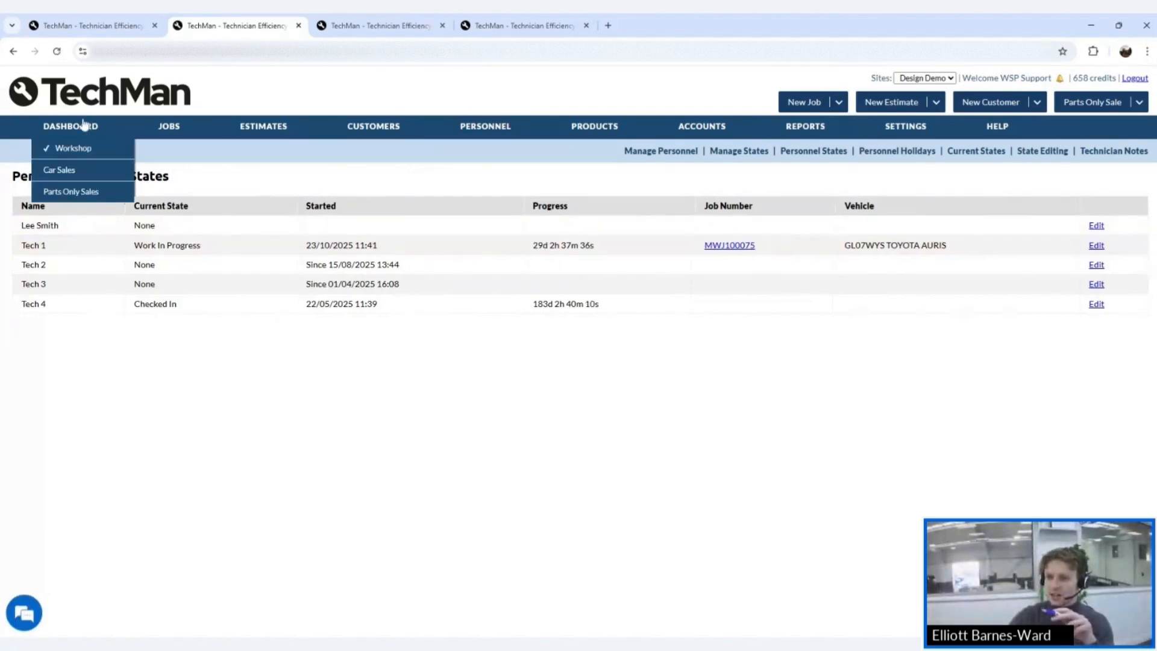
{"action": "left_click", "coordinate": [71, 27]}
{"action": "left_click", "coordinate": [67, 130]}
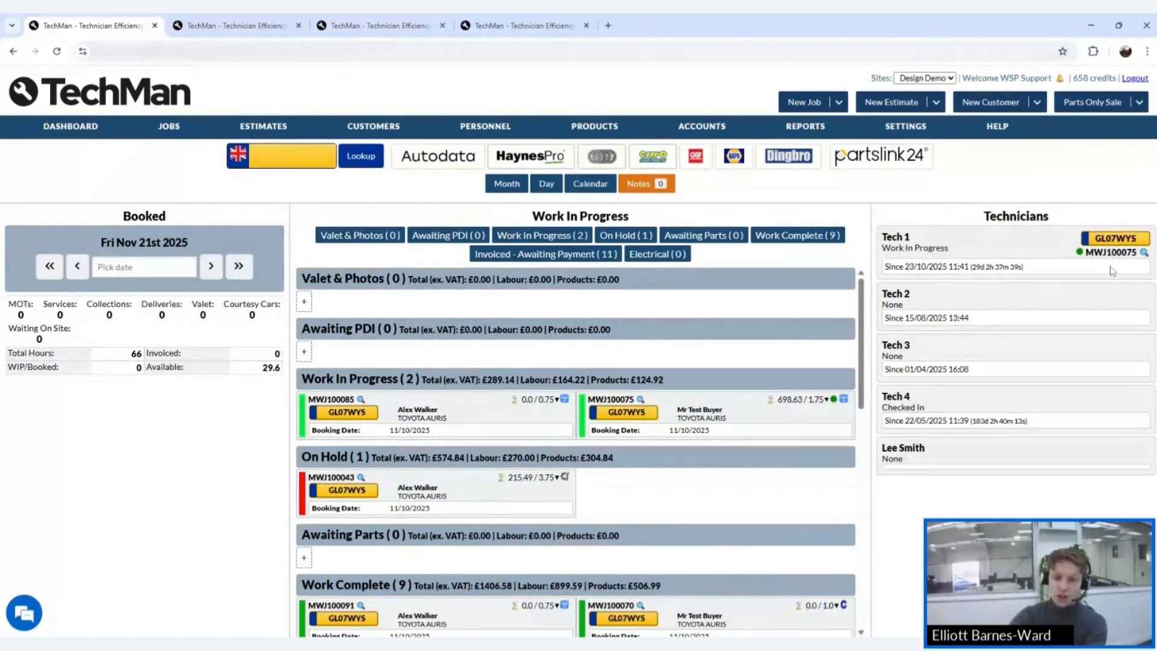
{"action": "left_click", "coordinate": [253, 23]}
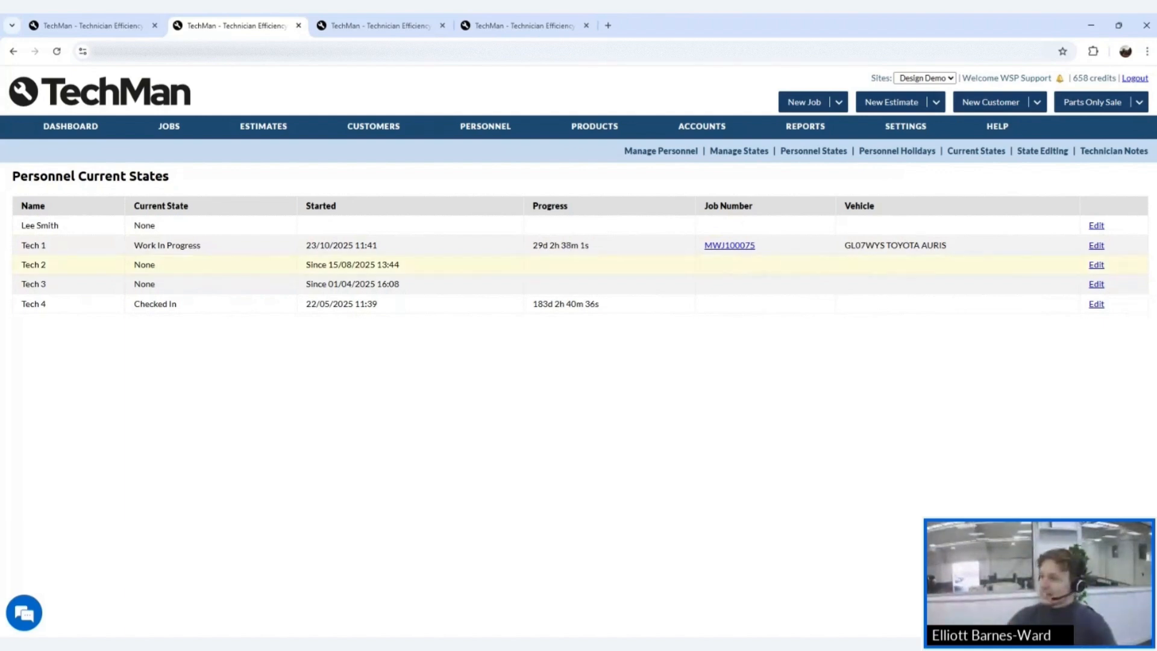
{"action": "left_click", "coordinate": [128, 26]}
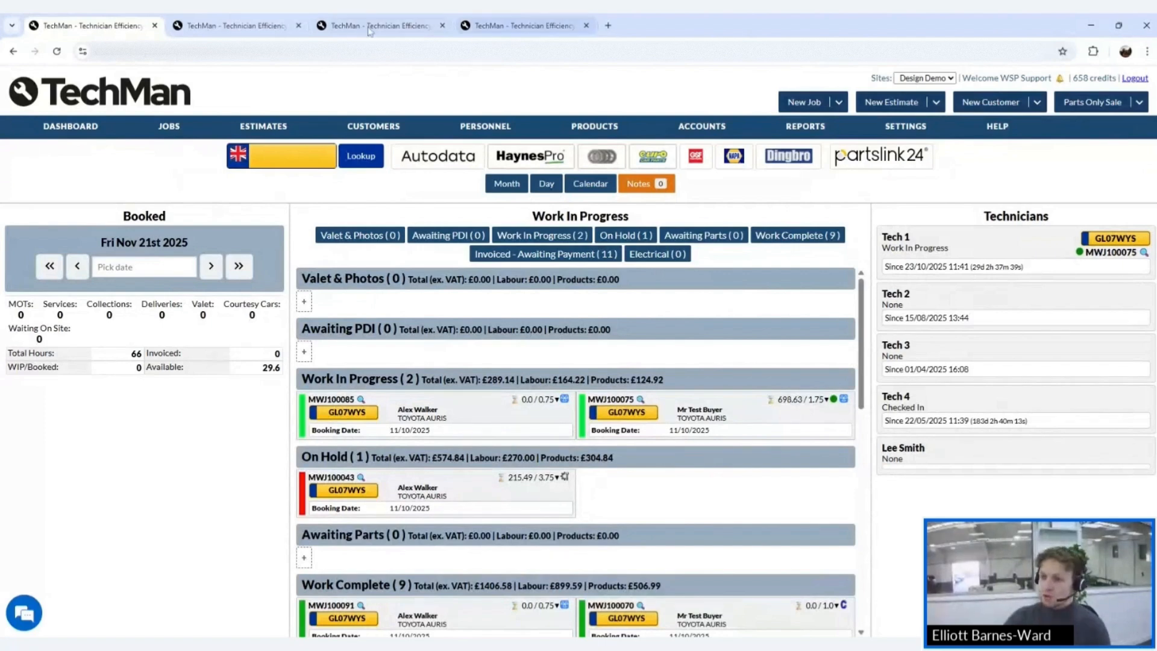
{"action": "left_click", "coordinate": [213, 26]}
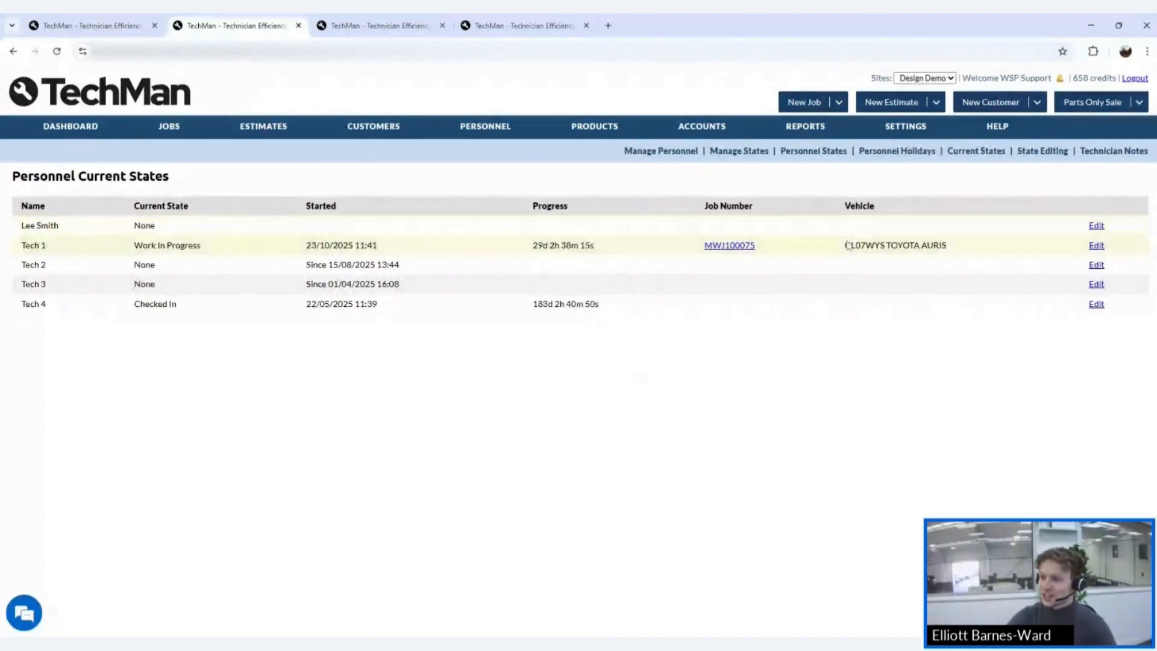
{"action": "mouse_move", "coordinate": [493, 125]}
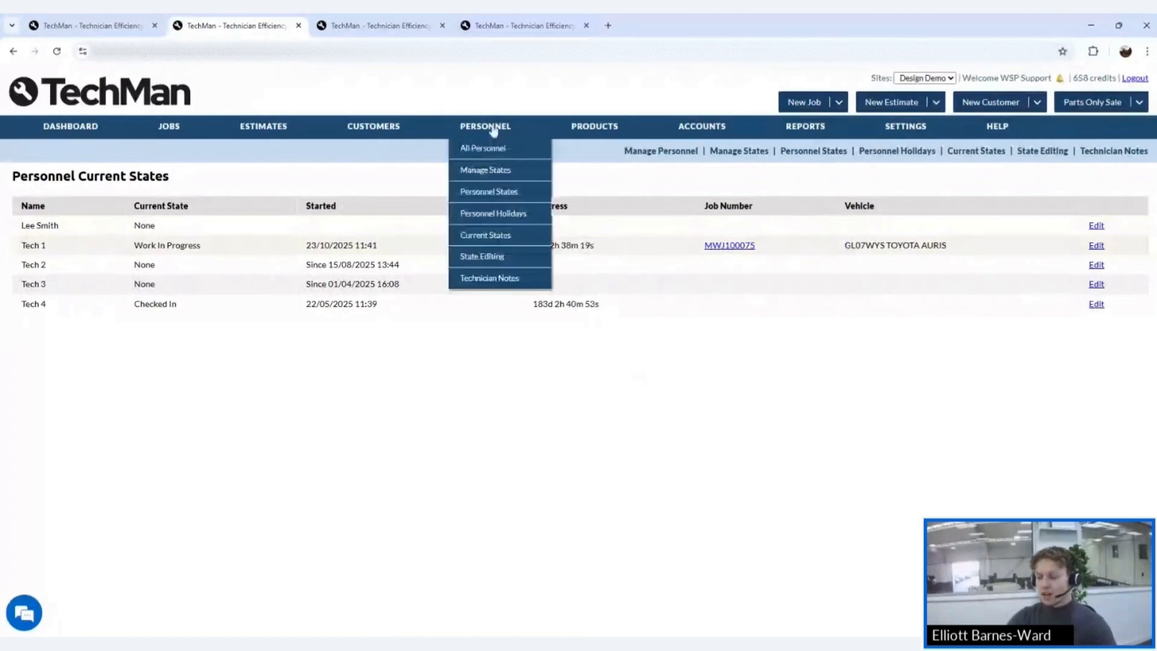
{"action": "left_click", "coordinate": [492, 244]}
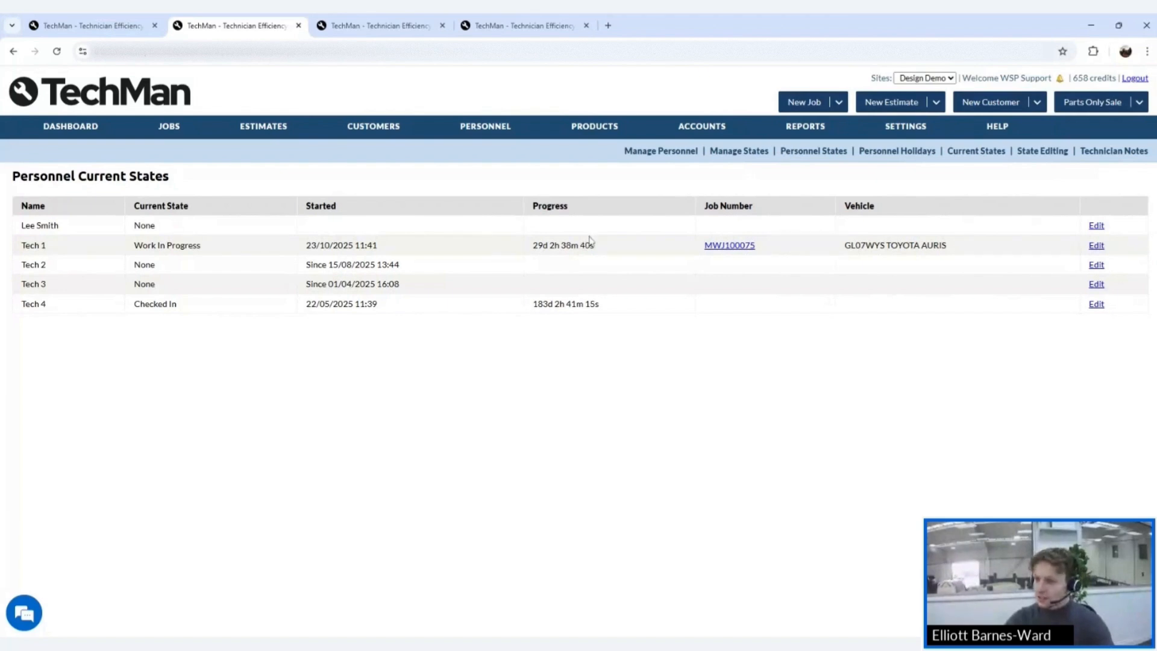
{"action": "mouse_move", "coordinate": [523, 135]}
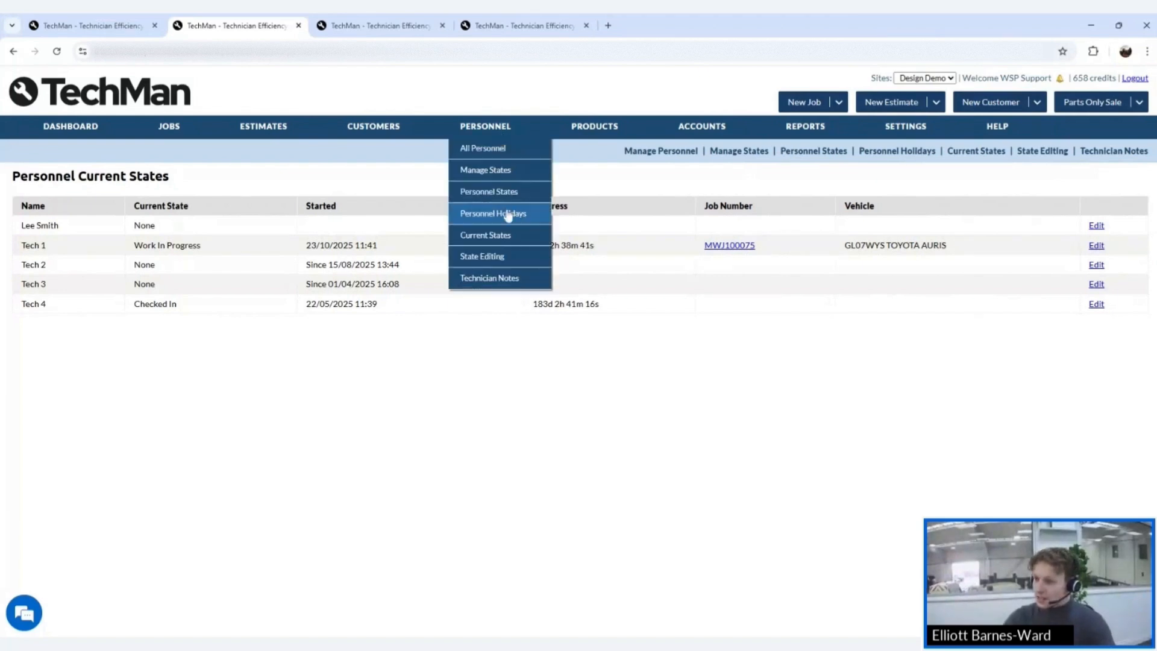
- Filter State Editing to the new technician for 20/11/2025, after first trying 21/11/2025
{"action": "left_click", "coordinate": [506, 267]}
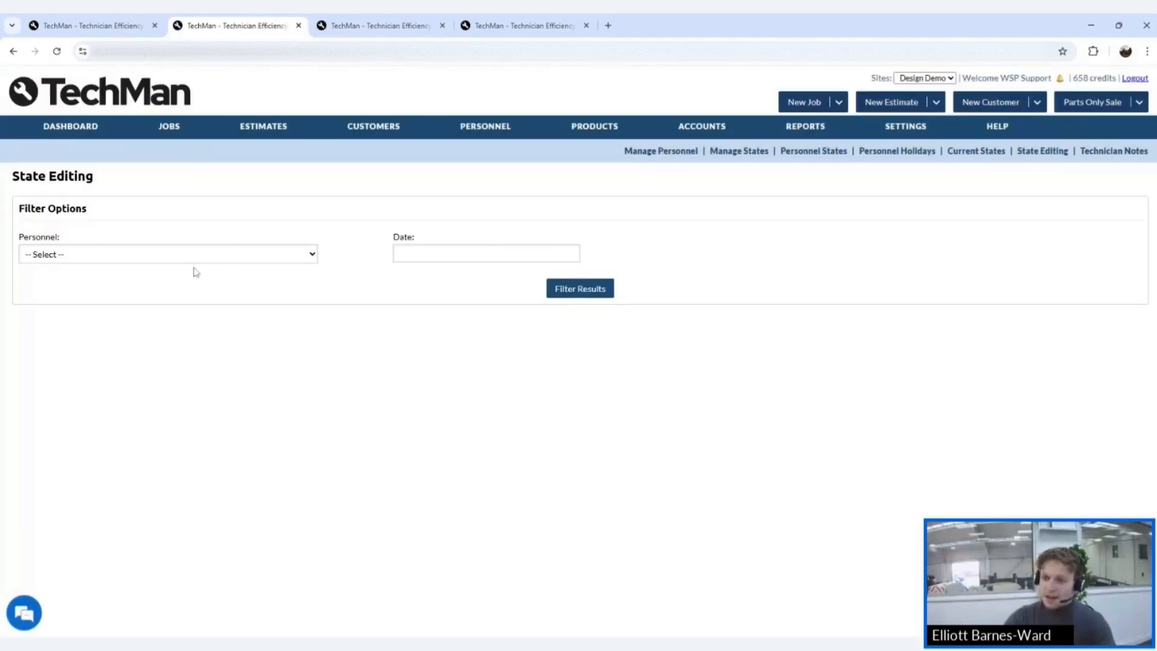
{"action": "left_click", "coordinate": [186, 261]}
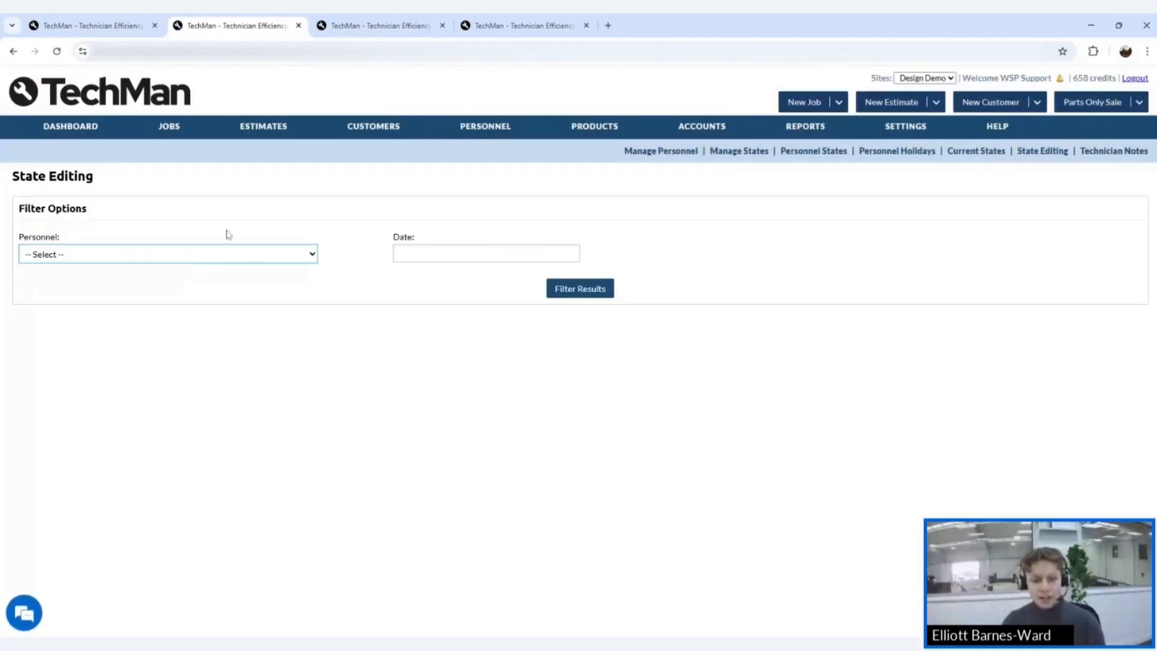
{"action": "left_click", "coordinate": [329, 220]}
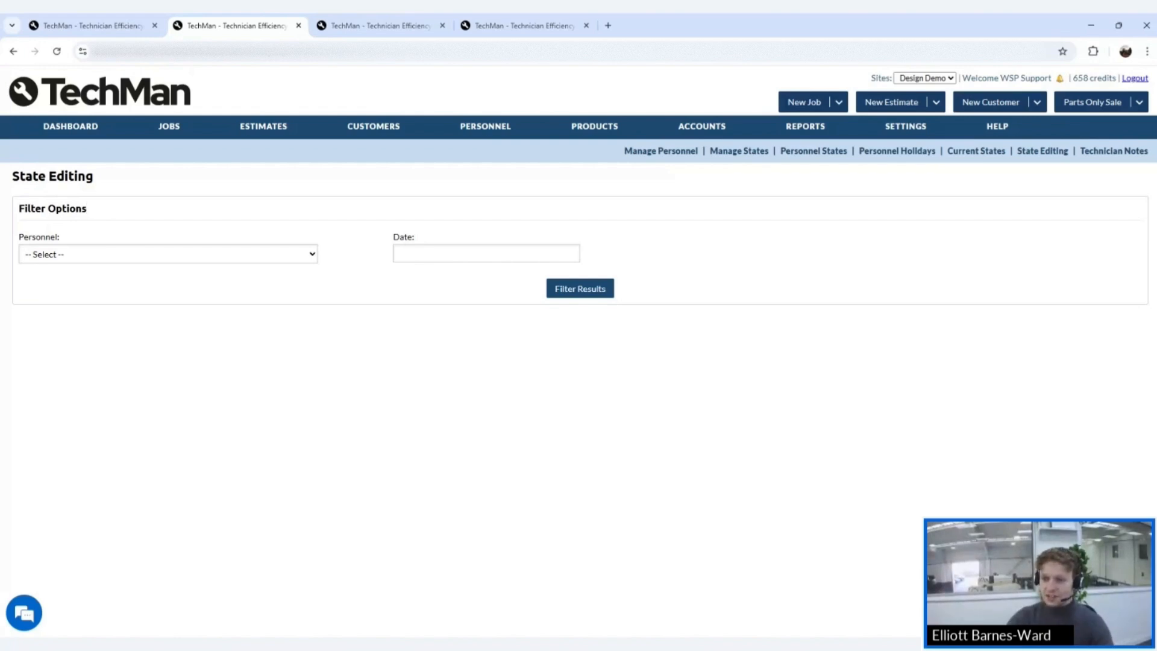
{"action": "left_click", "coordinate": [253, 254]}
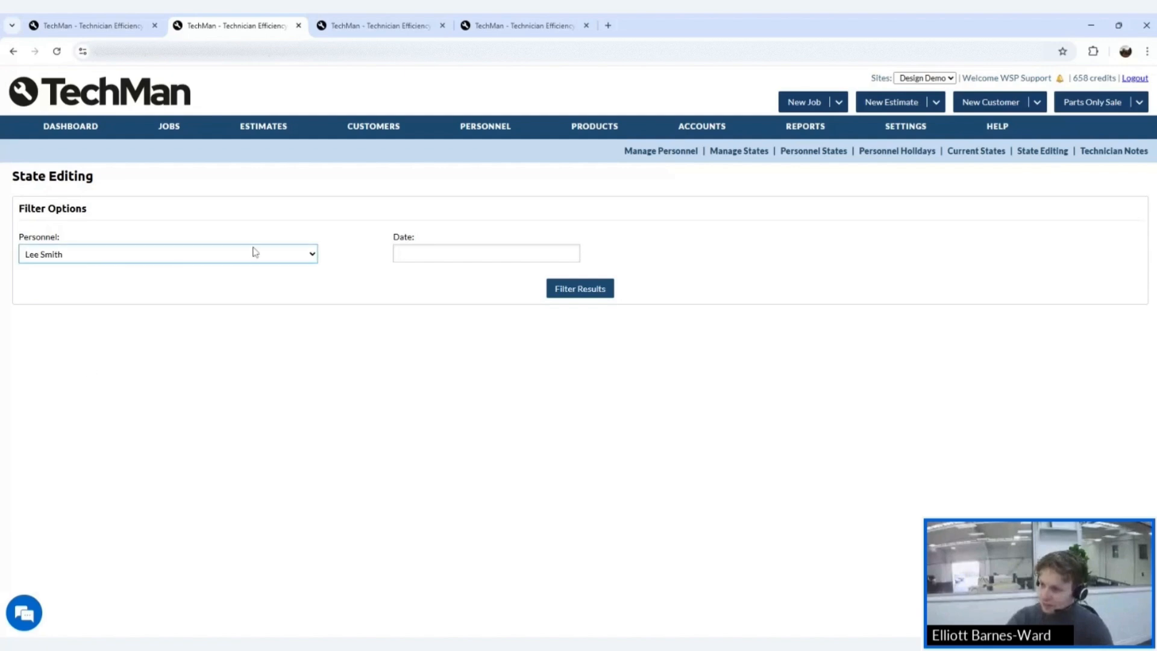
{"action": "left_click", "coordinate": [398, 253]}
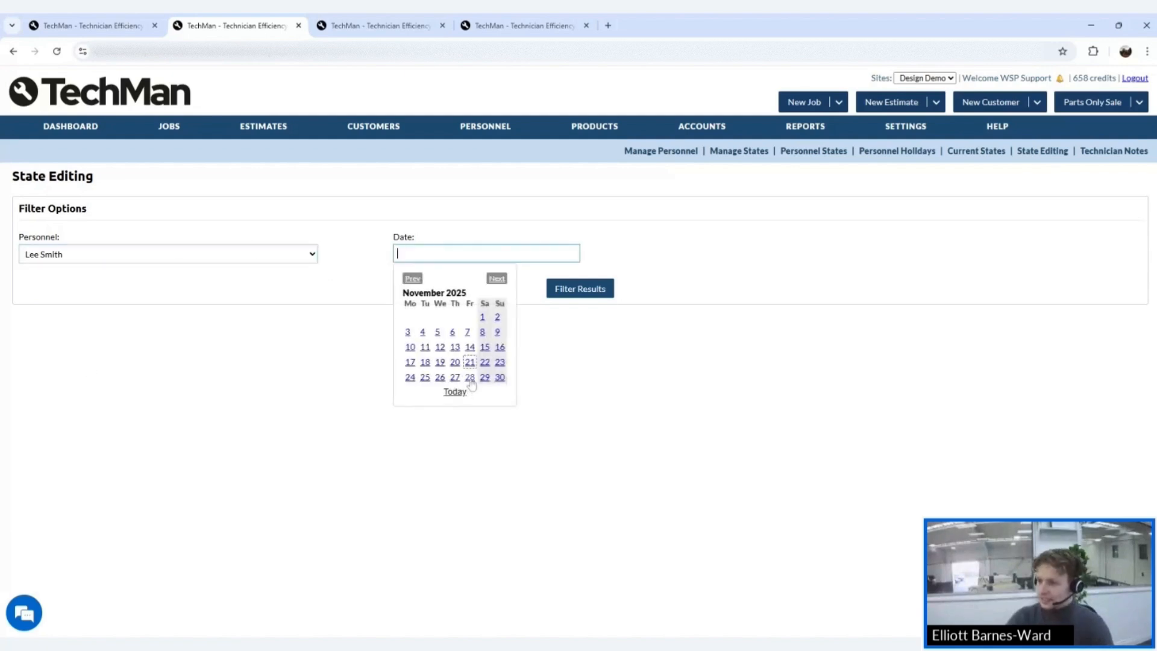
{"action": "left_click", "coordinate": [469, 363]}
{"action": "left_click", "coordinate": [587, 289]}
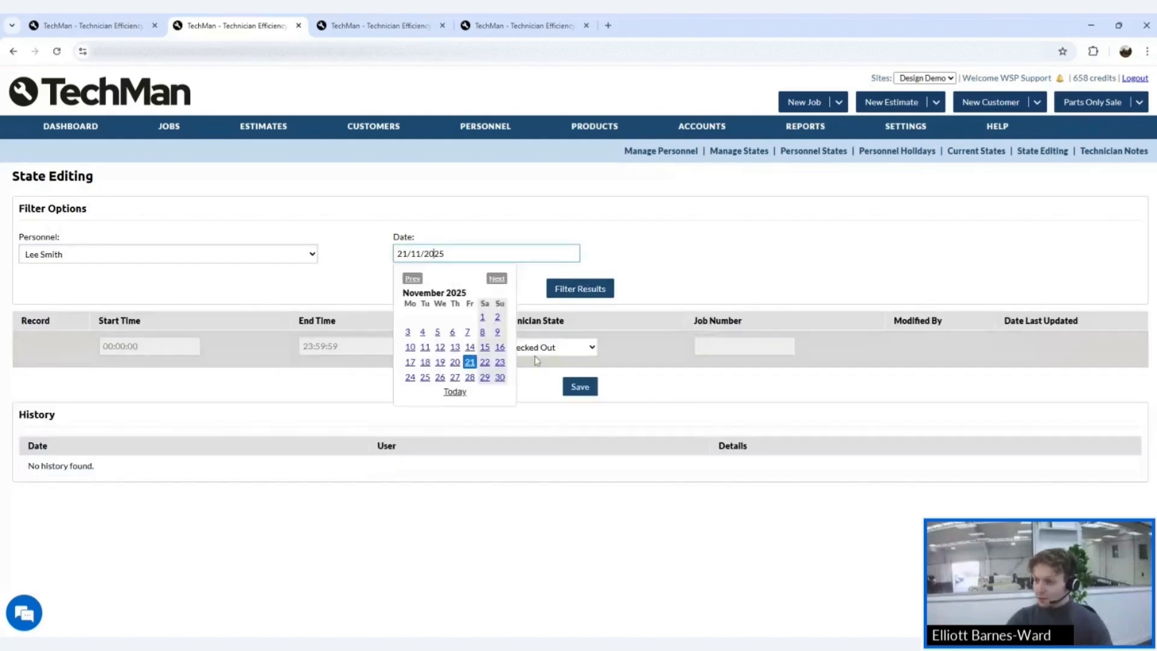
{"action": "left_click", "coordinate": [453, 362]}
{"action": "left_click", "coordinate": [564, 291]}
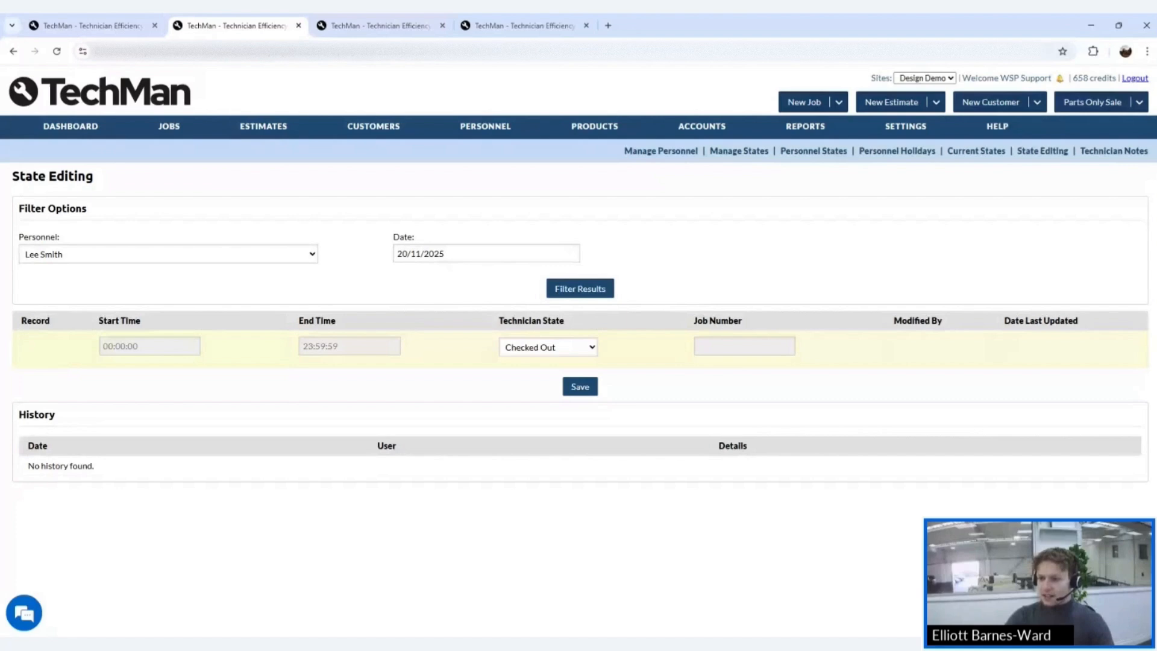
- Inspect the Checked Out record's start time, end time and technician state fields
{"action": "left_click", "coordinate": [131, 353]}
{"action": "key", "text": "Tab"}
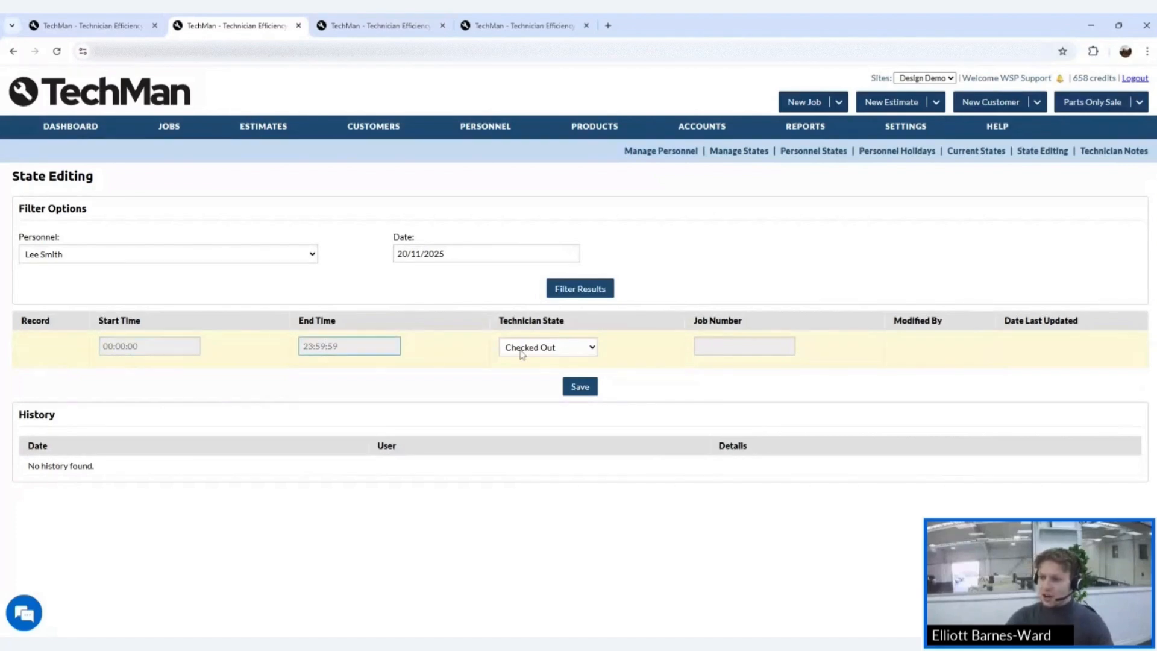
{"action": "key", "text": "Tab"}
{"action": "left_click", "coordinate": [647, 346]}
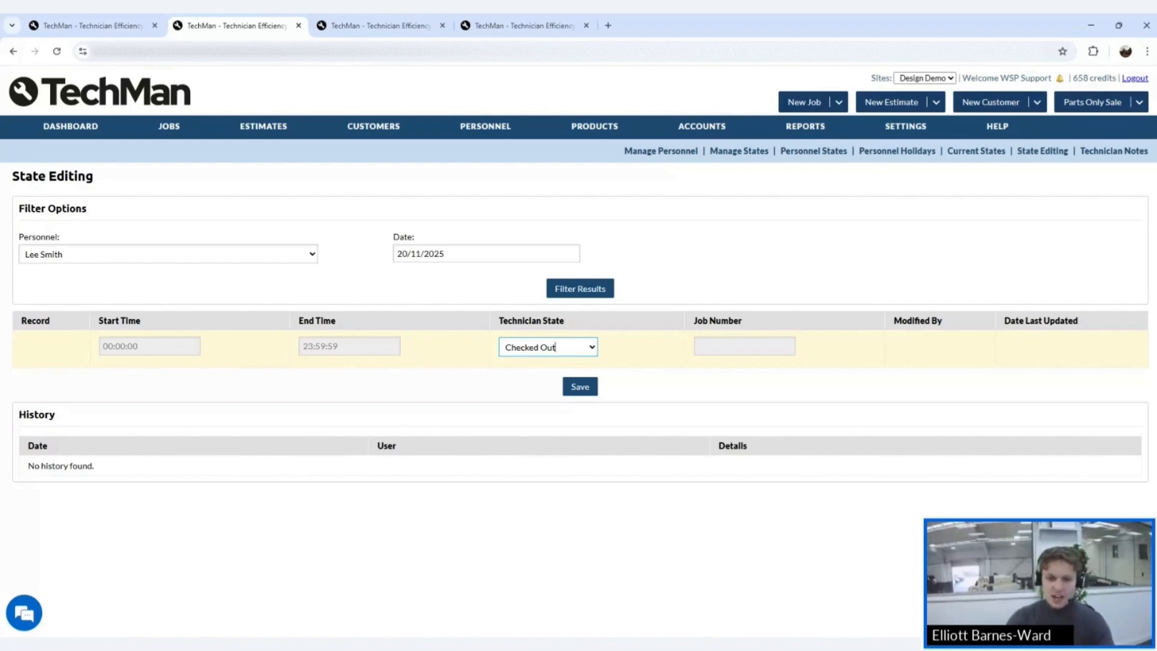
{"action": "left_click", "coordinate": [647, 349]}
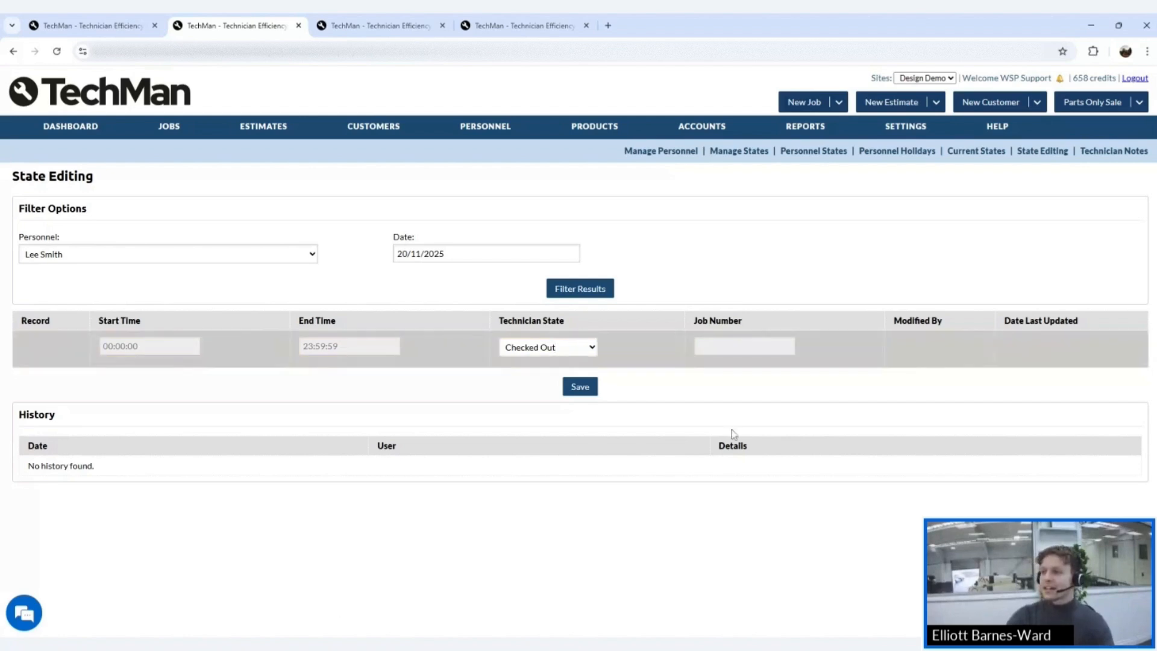
{"action": "mouse_move", "coordinate": [594, 125]}
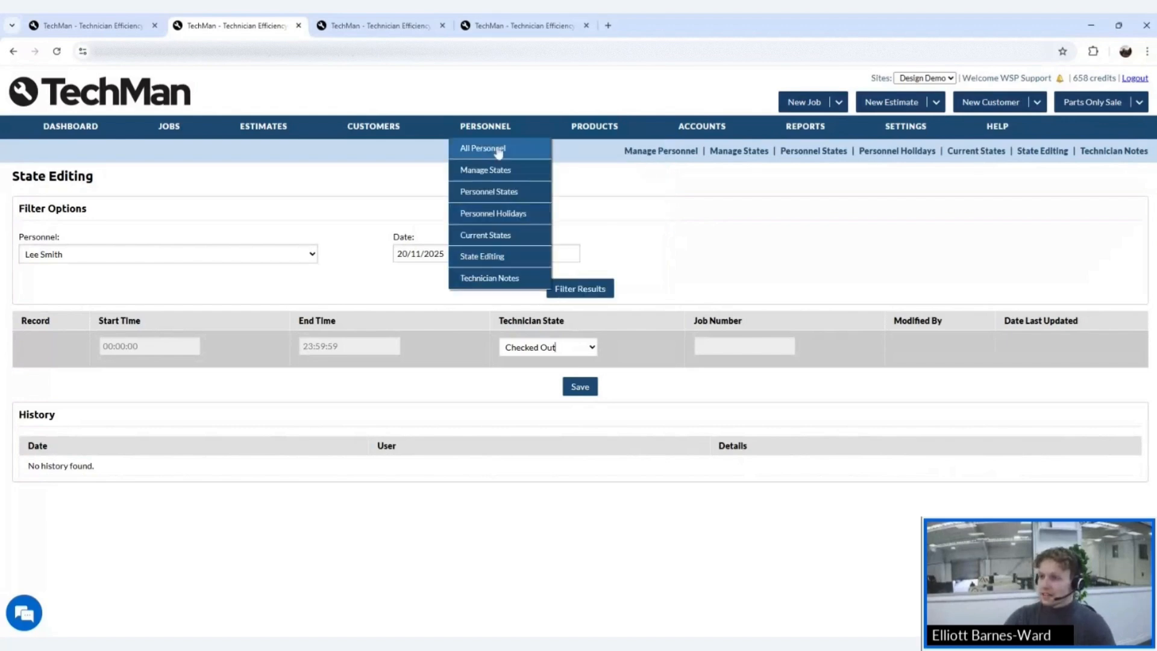
- View the Manage Personnel list of enabled technicians, then go to System Reports
{"action": "left_click", "coordinate": [498, 127]}
{"action": "mouse_move", "coordinate": [498, 160]}
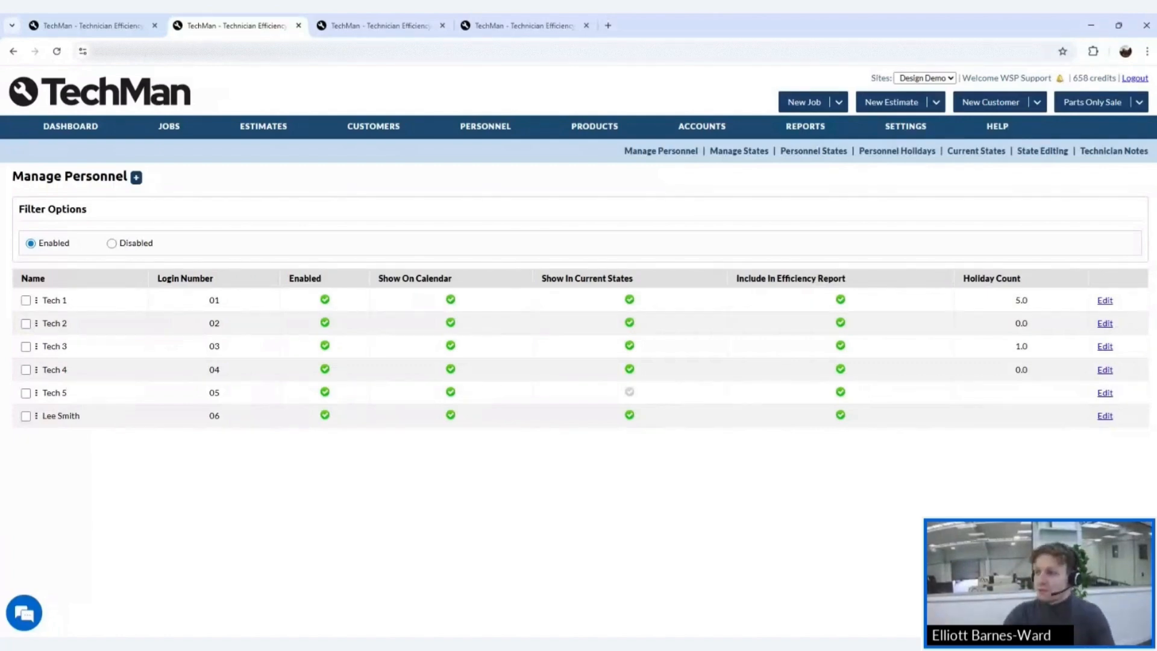
{"action": "left_click", "coordinate": [803, 128]}
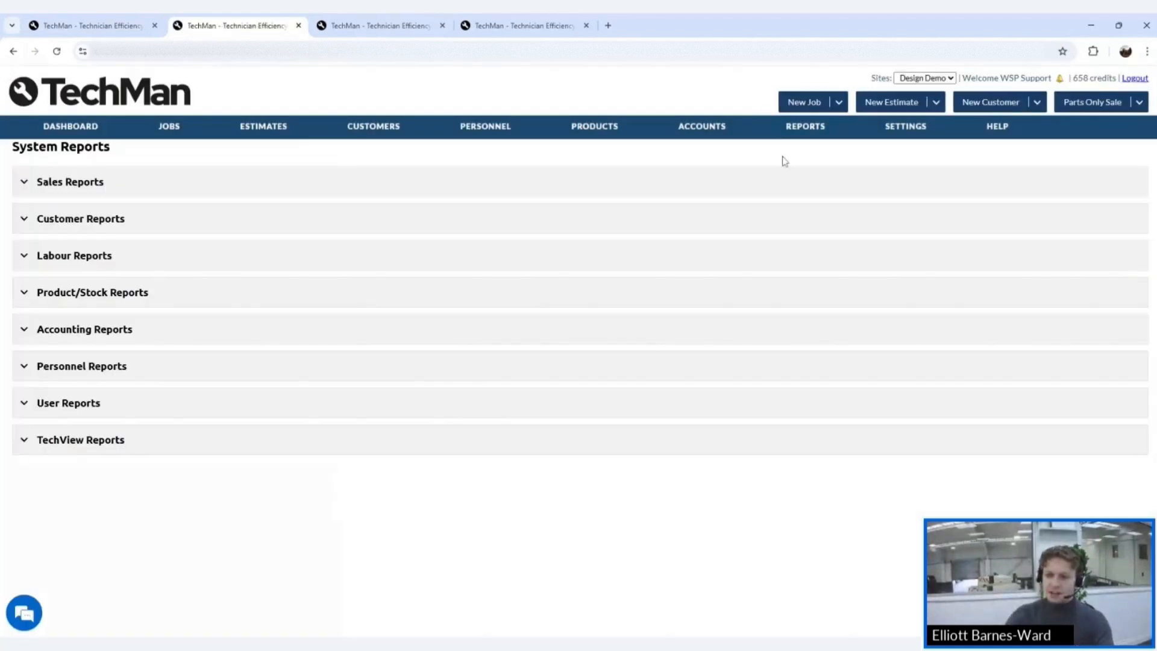
- Expand Personnel Reports to show Attendance Report options for 01/11/2025–30/11/2025, All Personnel
{"action": "left_click", "coordinate": [182, 375]}
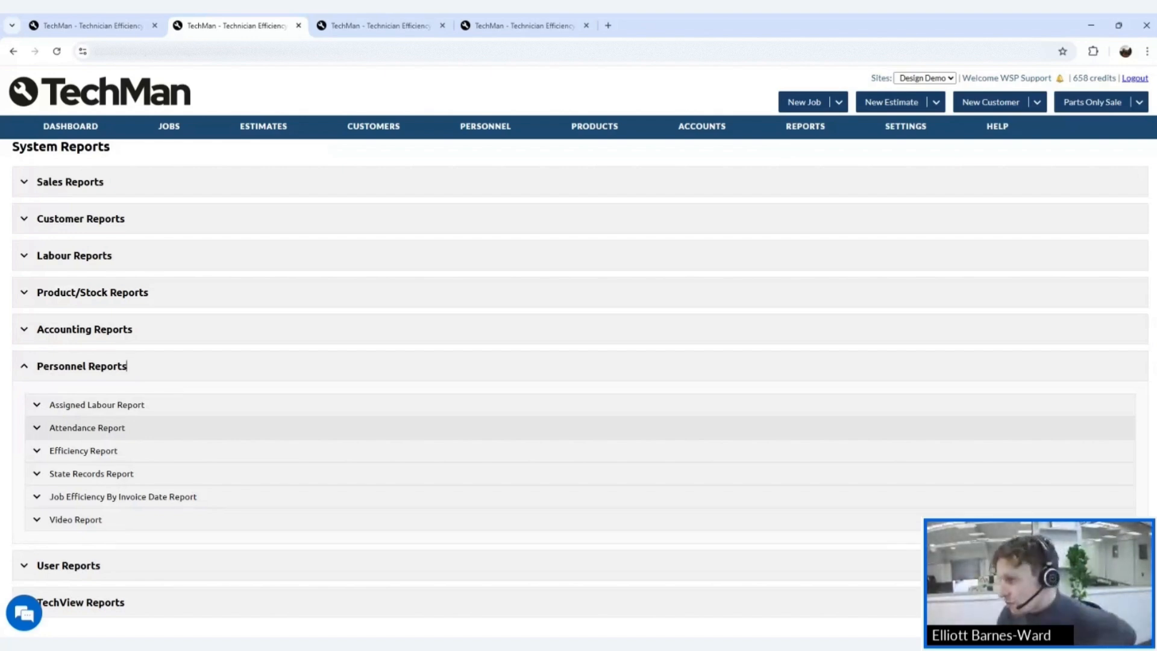
{"action": "left_click", "coordinate": [819, 136]}
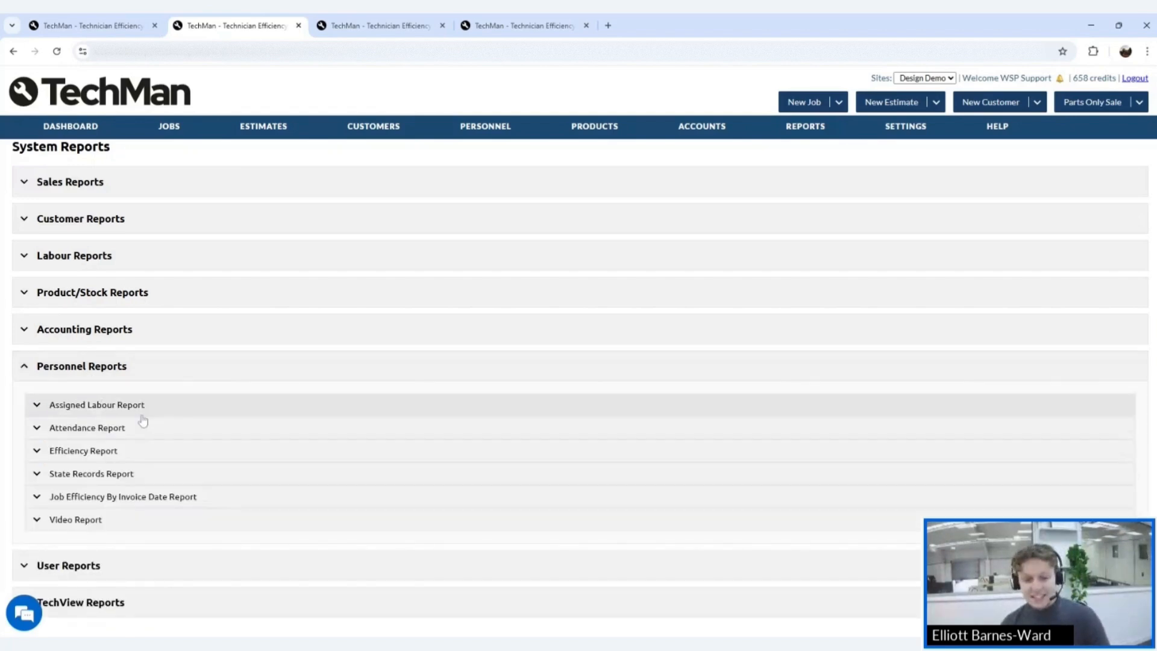
{"action": "left_click", "coordinate": [144, 428]}
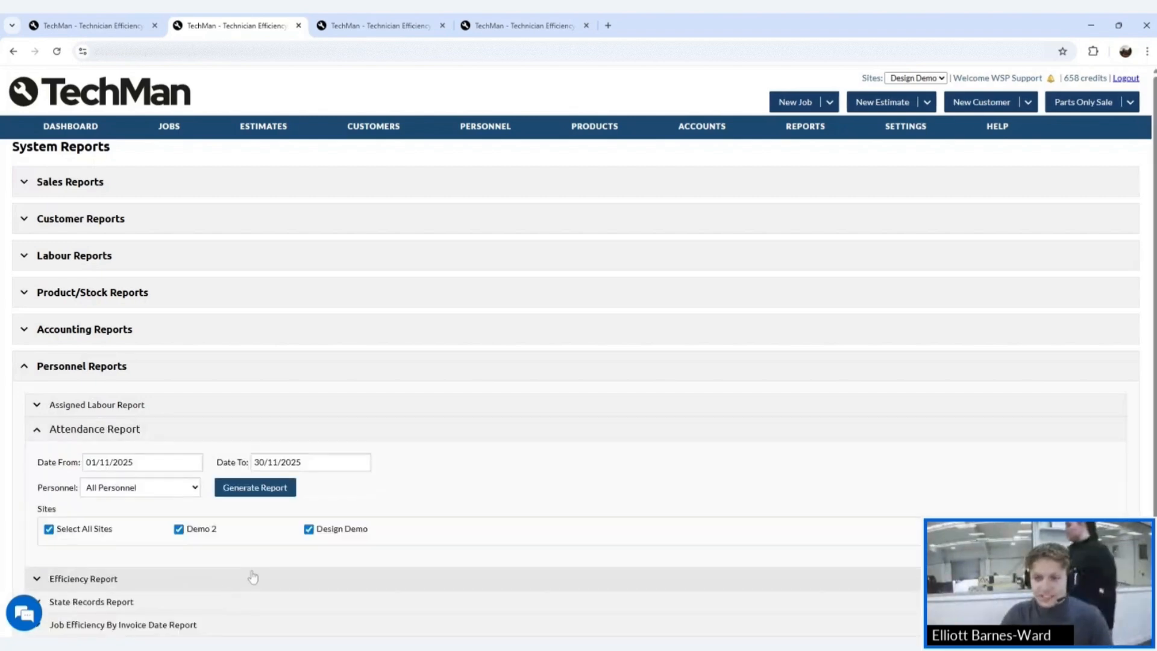
- Generate the 01–30 Nov 2025 Attendance Report and scroll through each technician's 00:00:00 days
{"action": "left_click", "coordinate": [254, 488]}
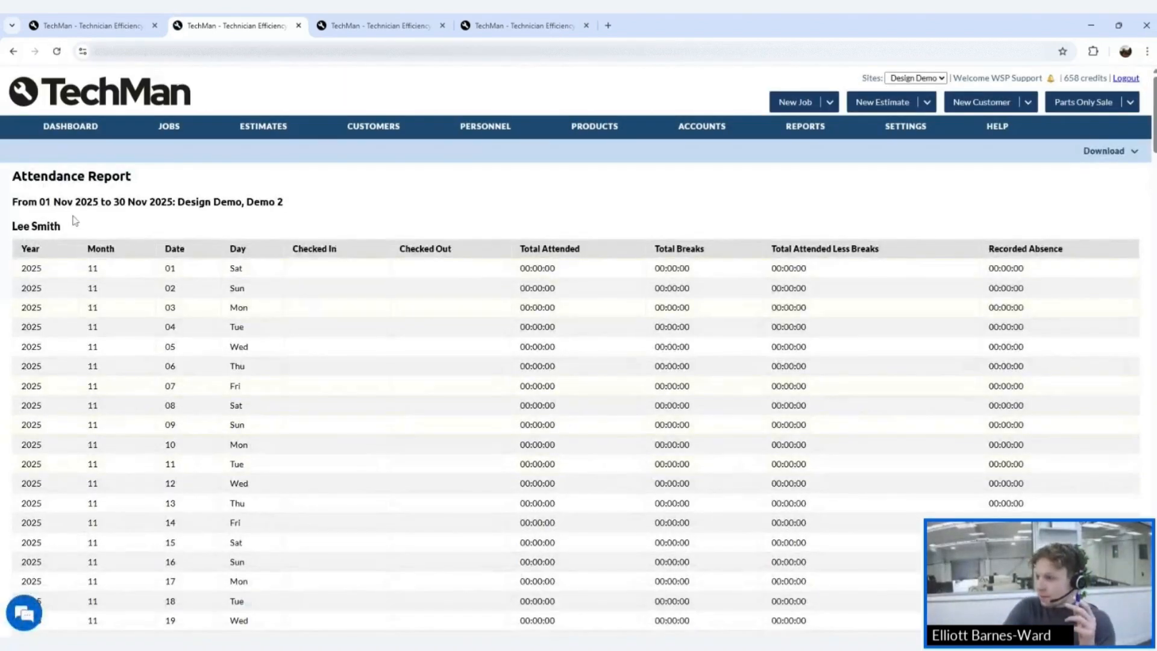
{"action": "scroll", "coordinate": [458, 397], "scroll_direction": "down", "scroll_amount": 15}
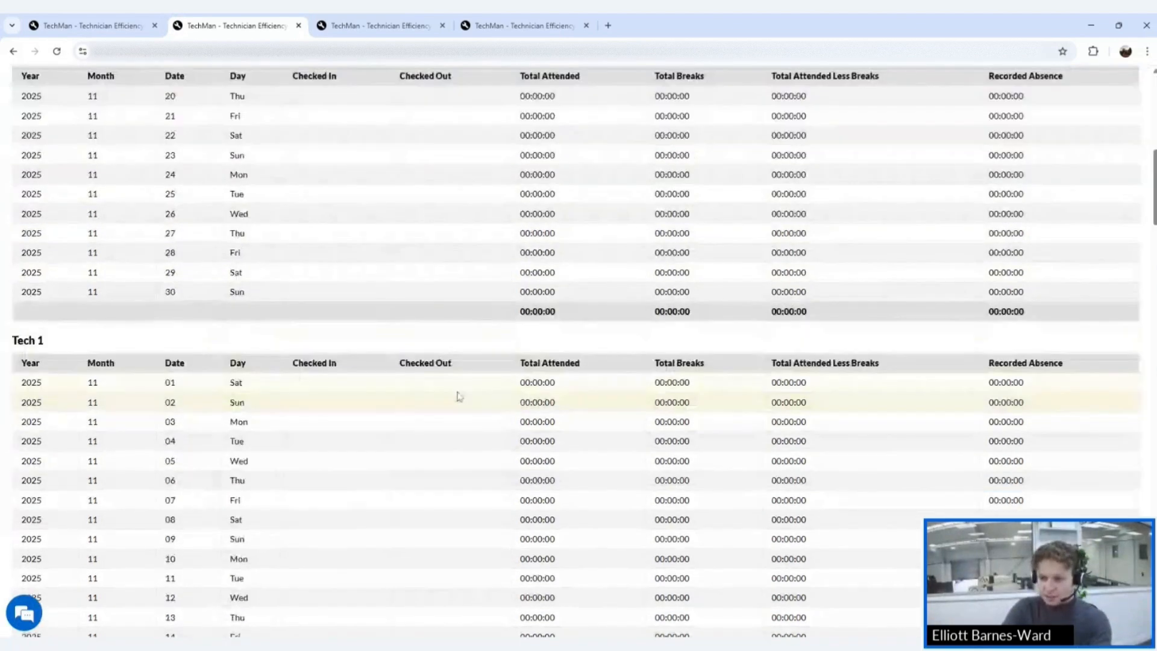
{"action": "scroll", "coordinate": [461, 395], "scroll_direction": "down", "scroll_amount": 20}
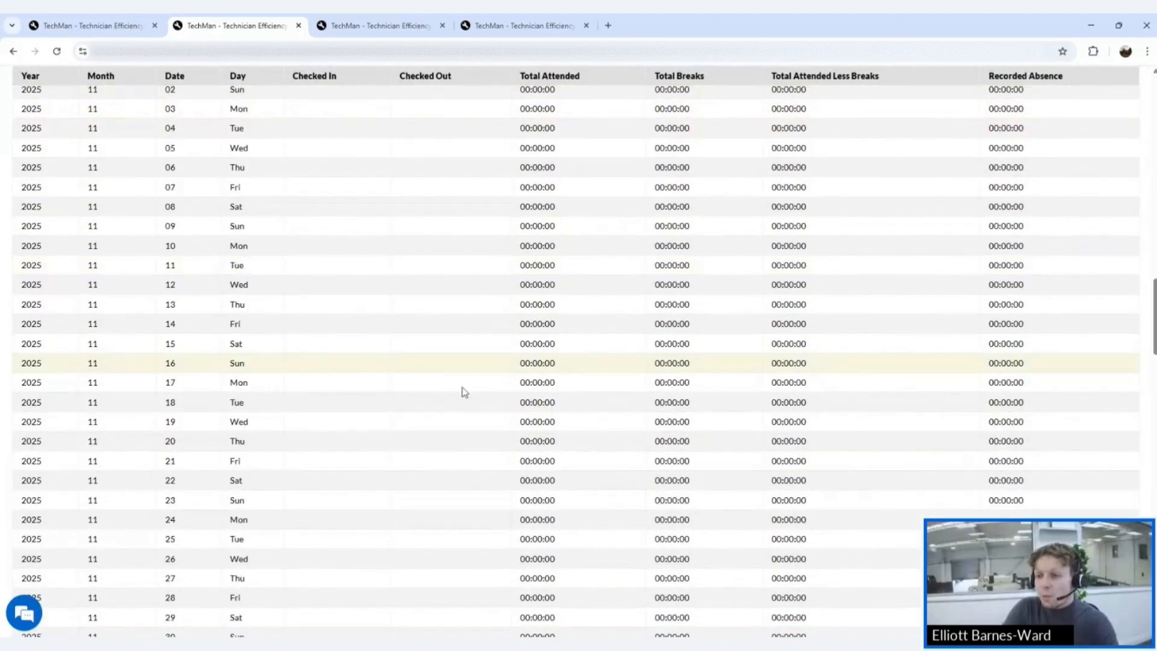
{"action": "scroll", "coordinate": [464, 391], "scroll_direction": "up", "scroll_amount": 5}
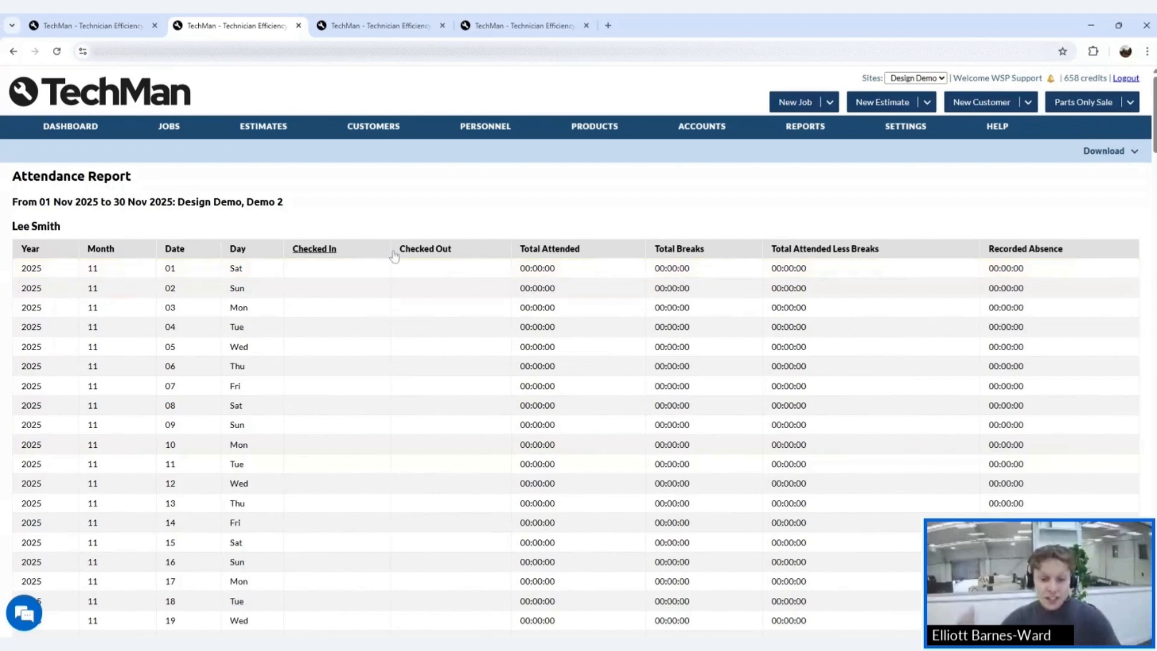
{"action": "scroll", "coordinate": [392, 253], "scroll_direction": "down", "scroll_amount": 1}
{"action": "scroll", "coordinate": [392, 265], "scroll_direction": "down", "scroll_amount": 1}
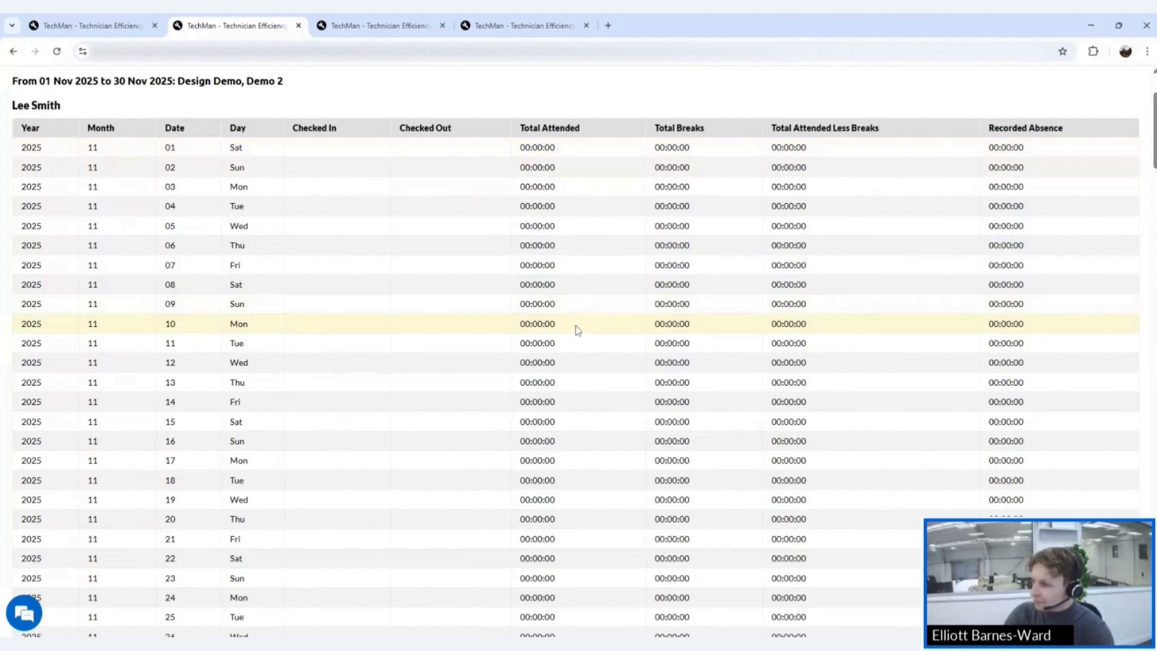
{"action": "scroll", "coordinate": [632, 205], "scroll_direction": "up", "scroll_amount": 2}
- Run the Efficiency Report under Personnel Reports with default dates and sites Design Demo, Demo 2
{"action": "left_click", "coordinate": [788, 127]}
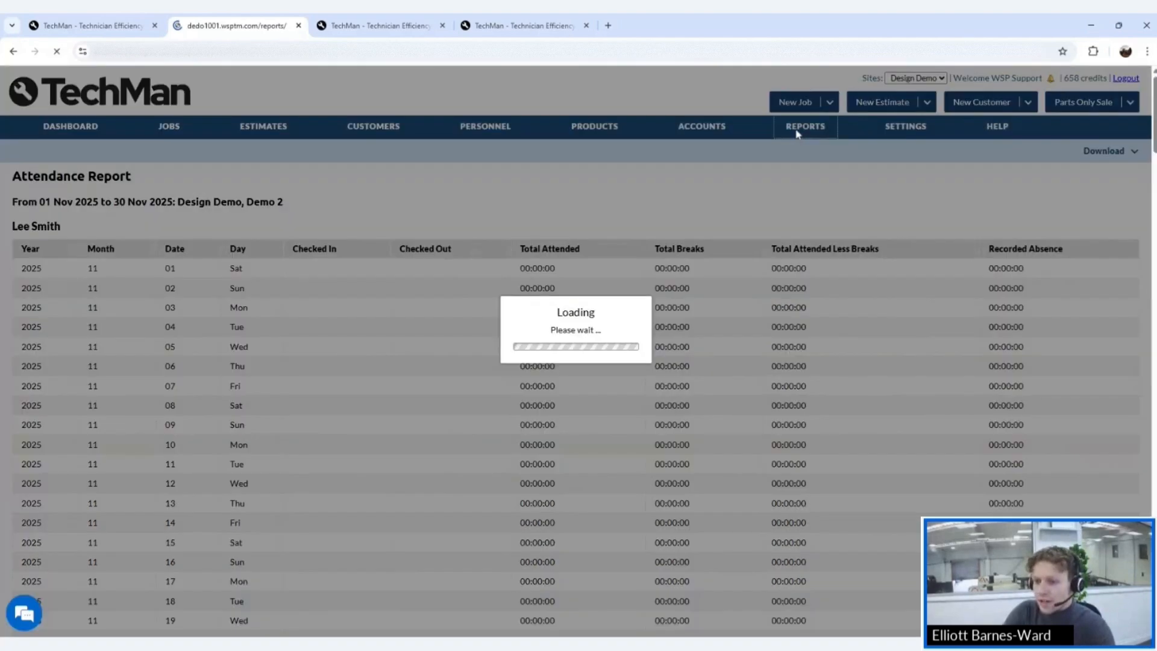
{"action": "left_click", "coordinate": [151, 376]}
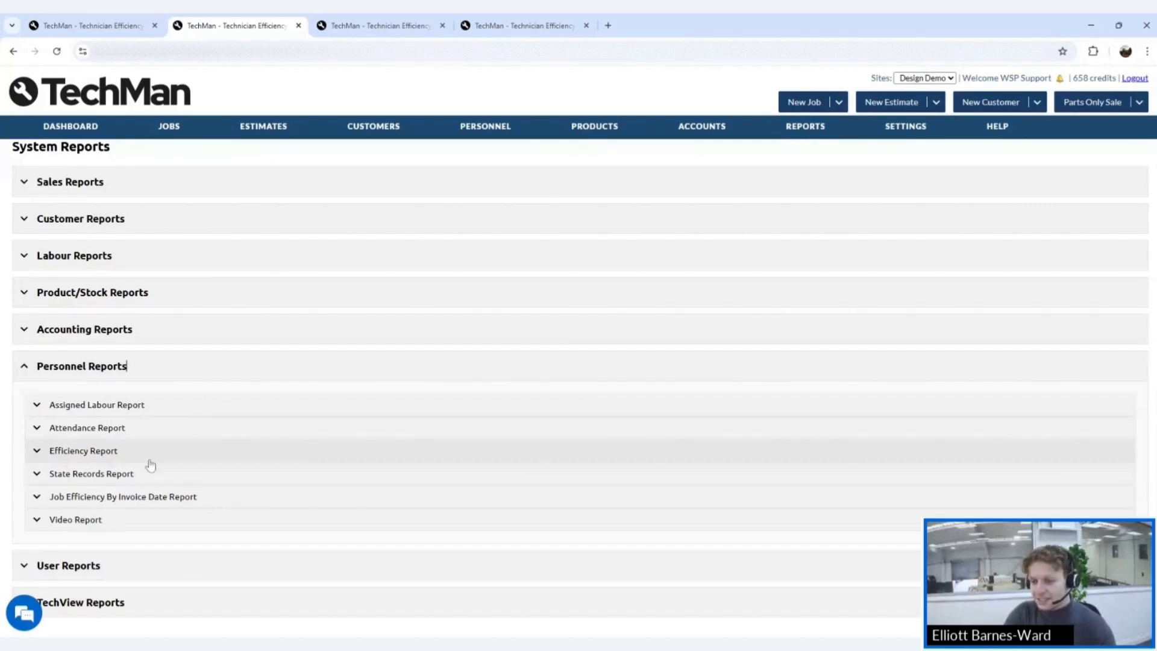
{"action": "left_click", "coordinate": [150, 457]}
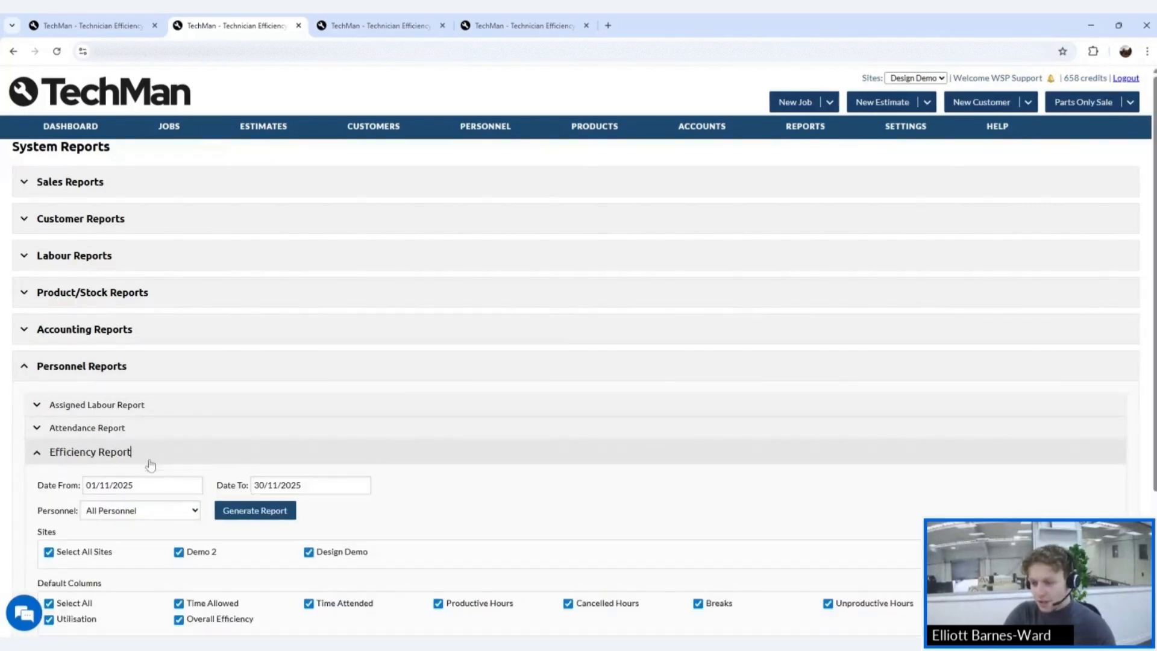
{"action": "left_click", "coordinate": [236, 512]}
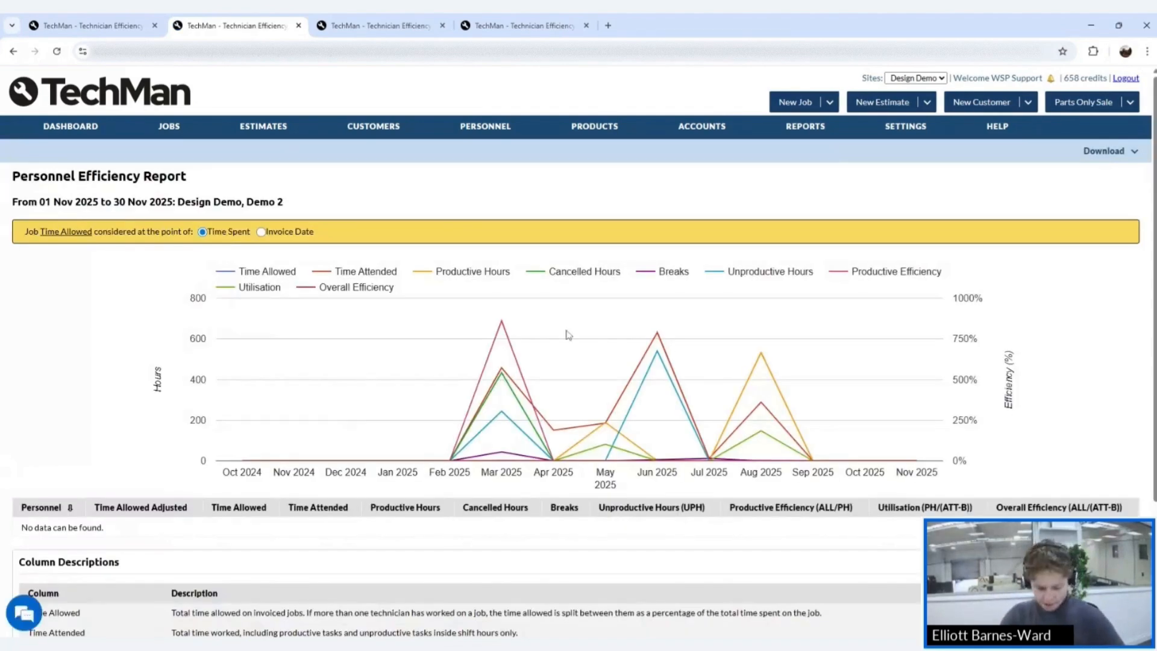
{"action": "scroll", "coordinate": [570, 334], "scroll_direction": "down", "scroll_amount": 2}
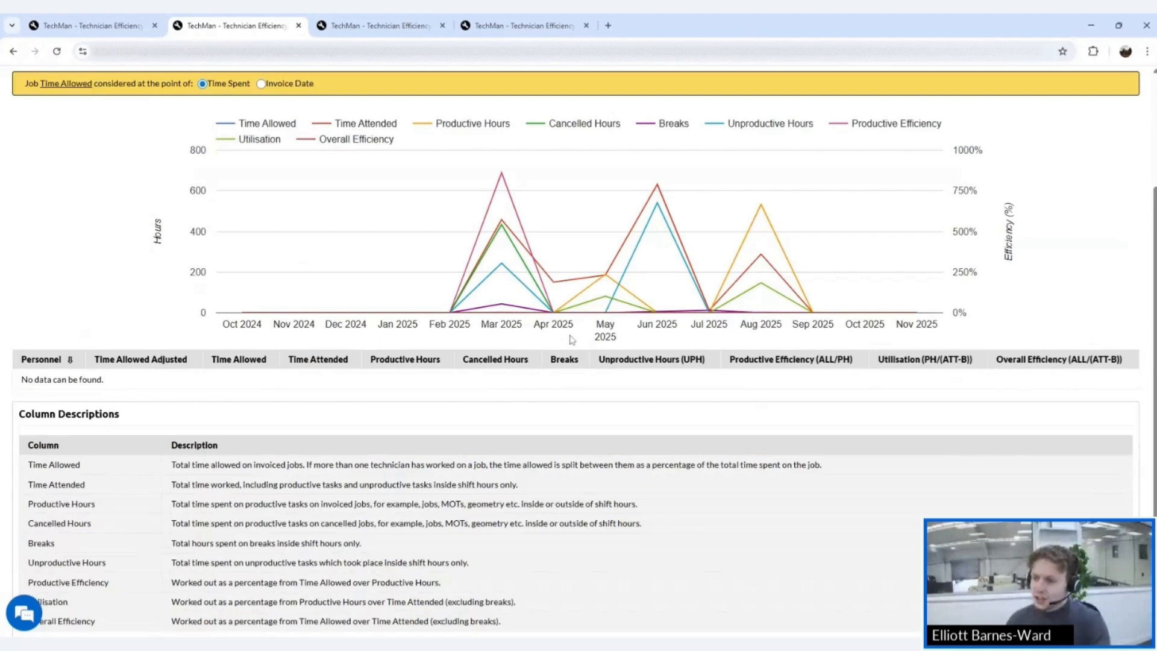
{"action": "scroll", "coordinate": [572, 339], "scroll_direction": "down", "scroll_amount": 1}
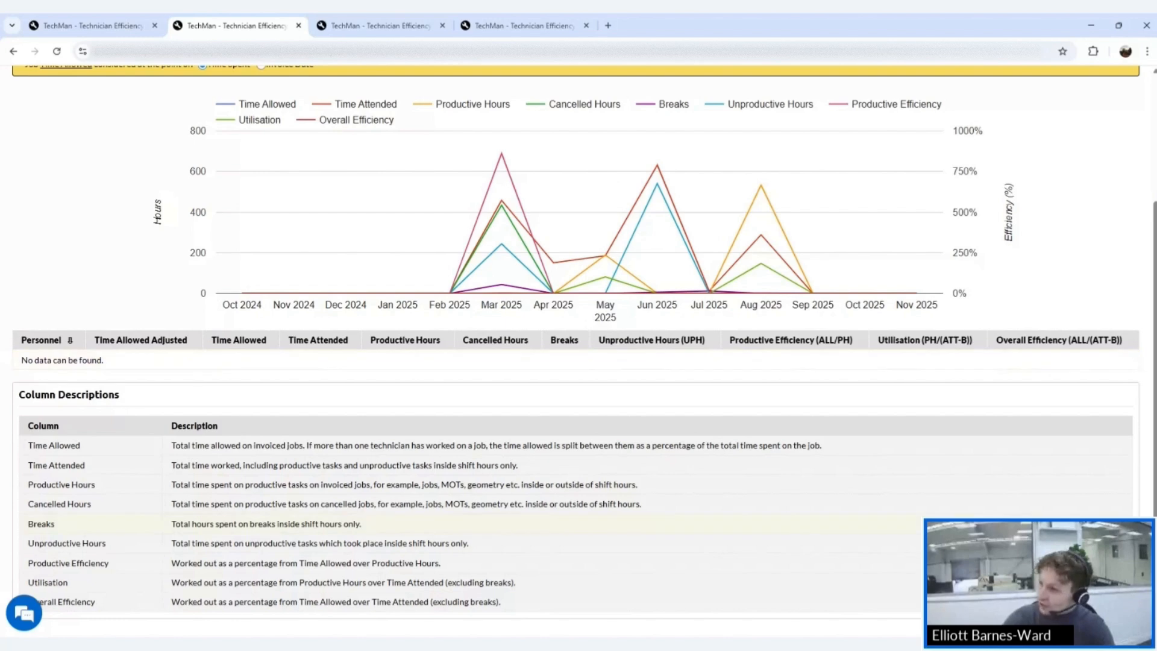
{"action": "scroll", "coordinate": [813, 404], "scroll_direction": "up", "scroll_amount": 3}
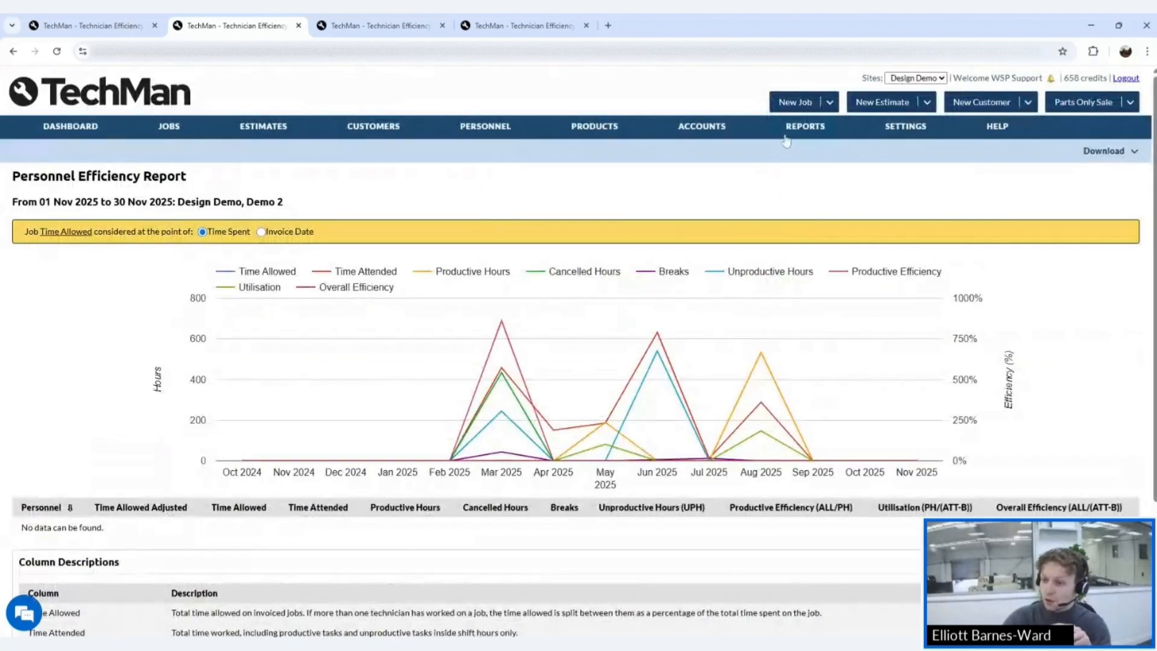
{"action": "scroll", "coordinate": [771, 199], "scroll_direction": "down", "scroll_amount": 3}
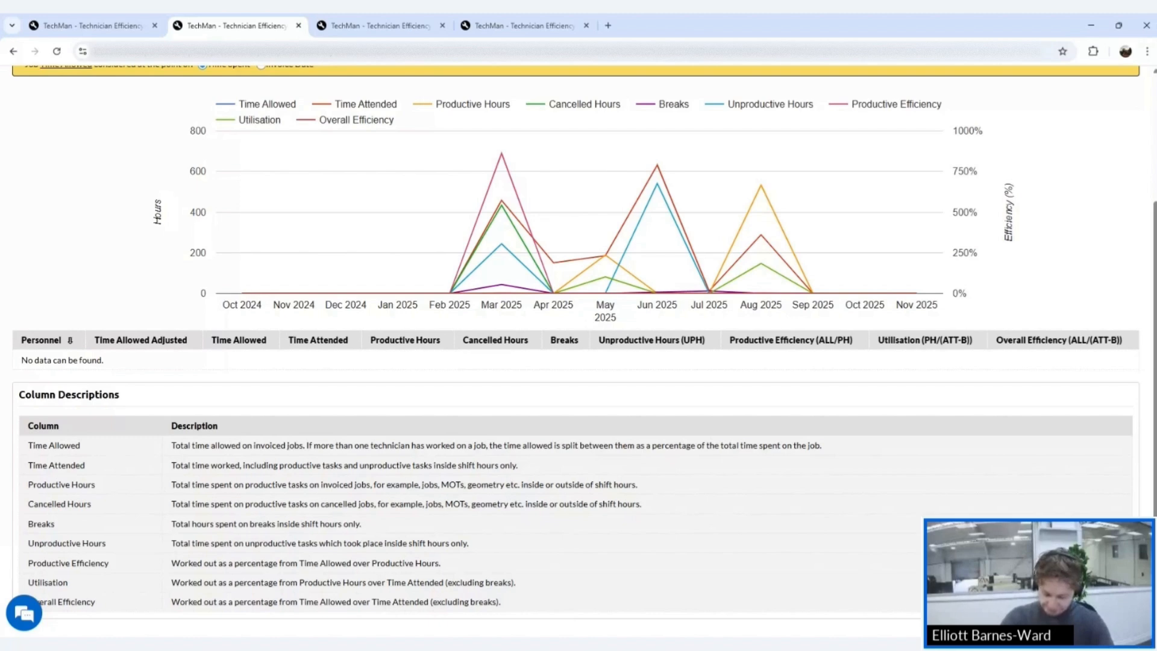
- Return to System Reports, expand Personnel Reports and show the Efficiency Report options
{"action": "scroll", "coordinate": [994, 395], "scroll_direction": "up", "scroll_amount": 3}
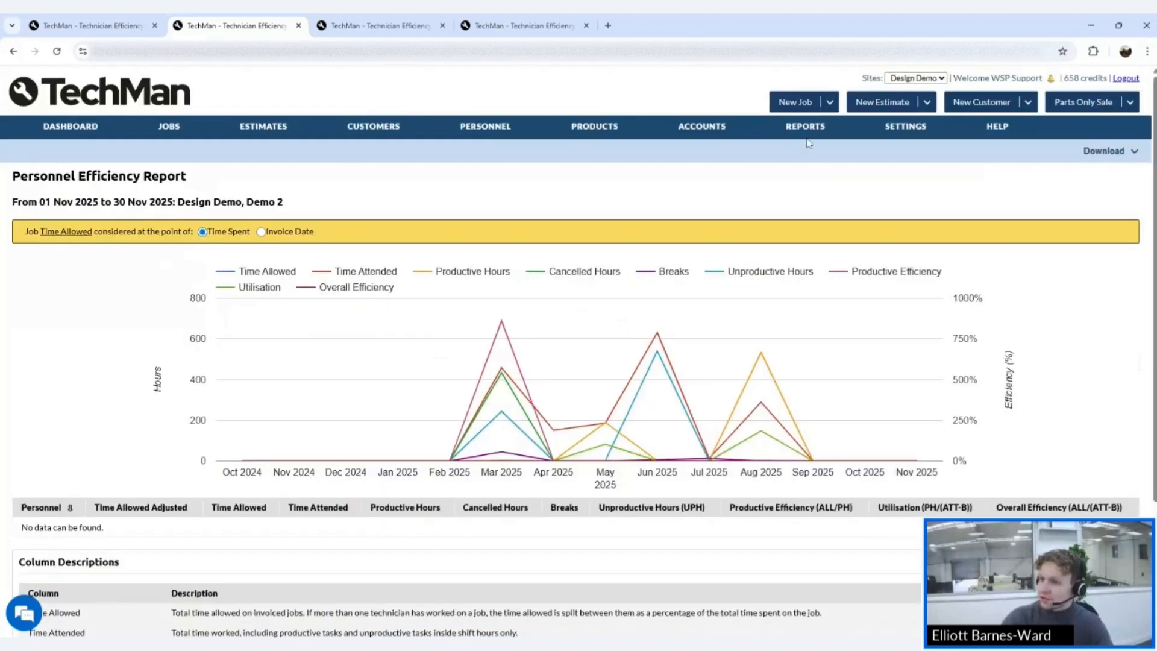
{"action": "left_click", "coordinate": [804, 134]}
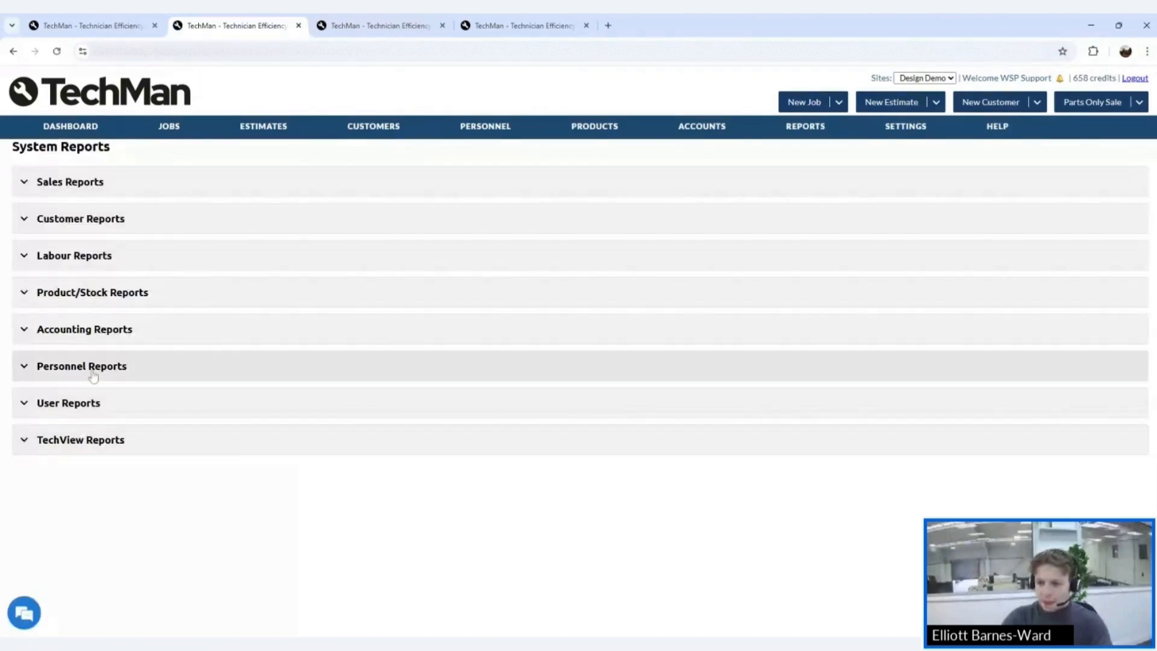
{"action": "left_click", "coordinate": [91, 366]}
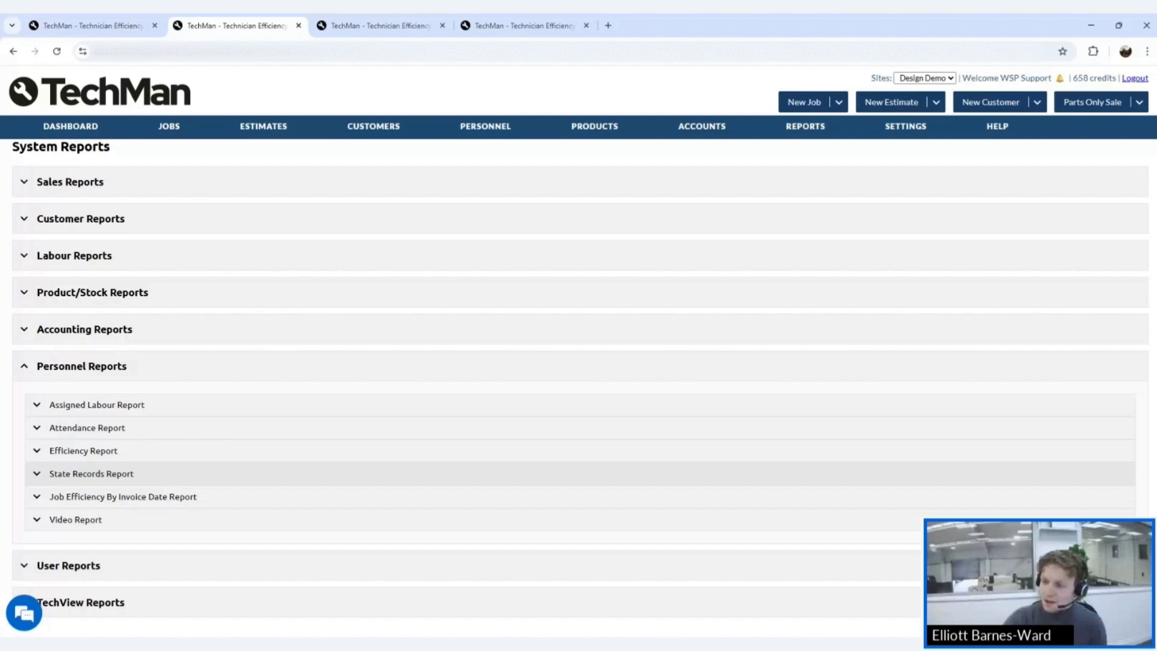
{"action": "left_click", "coordinate": [415, 473]}
{"action": "left_click", "coordinate": [509, 452]}
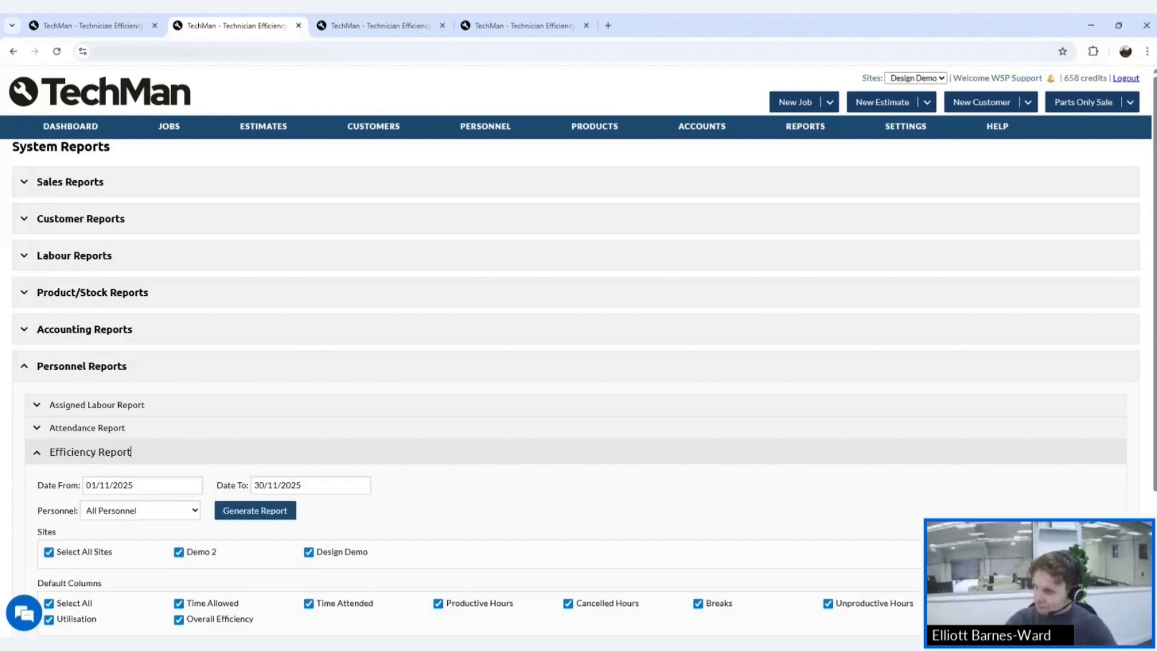
- Open All Personnel and edit the last technician's record
{"action": "mouse_move", "coordinate": [485, 126]}
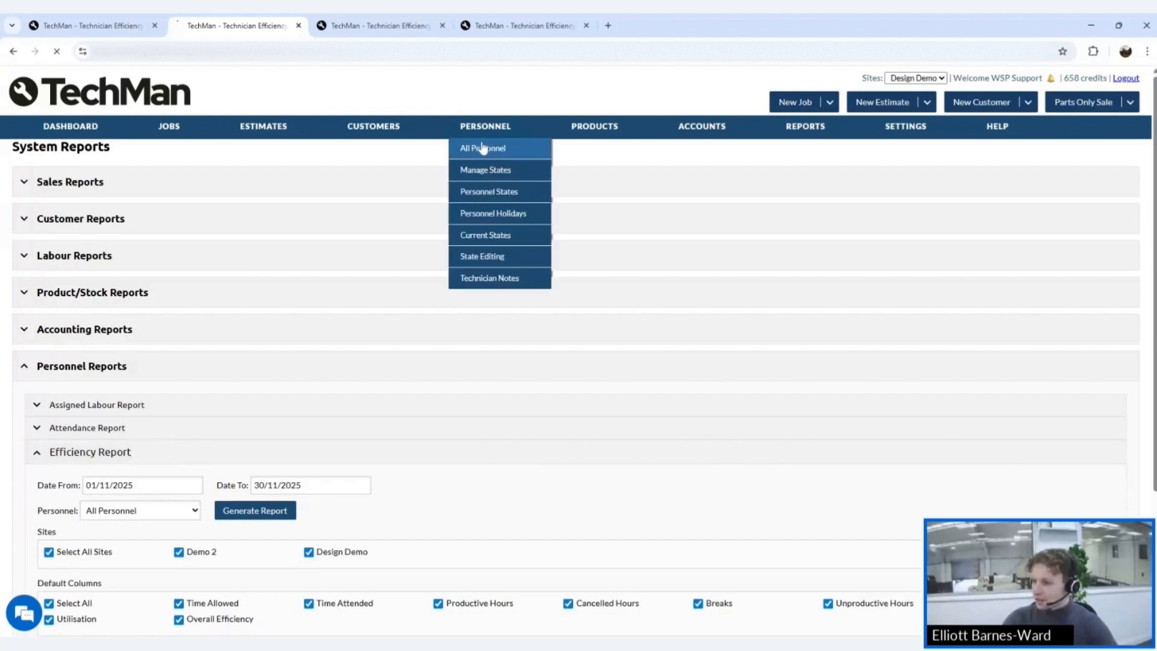
{"action": "left_click", "coordinate": [483, 148]}
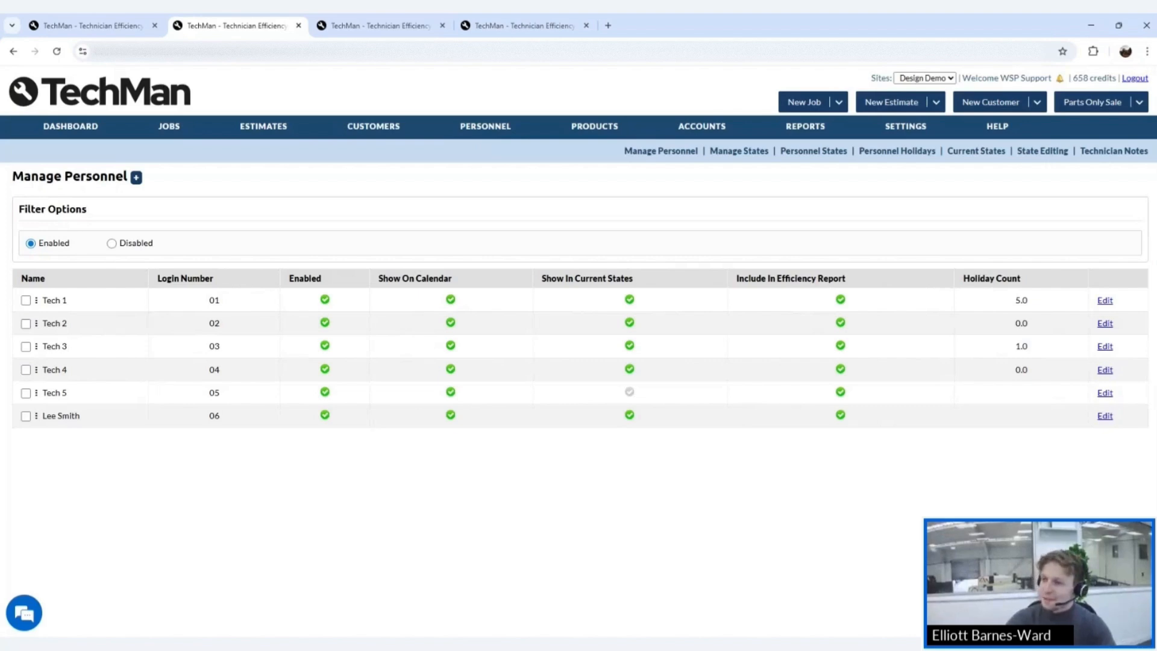
{"action": "mouse_move", "coordinate": [485, 127]}
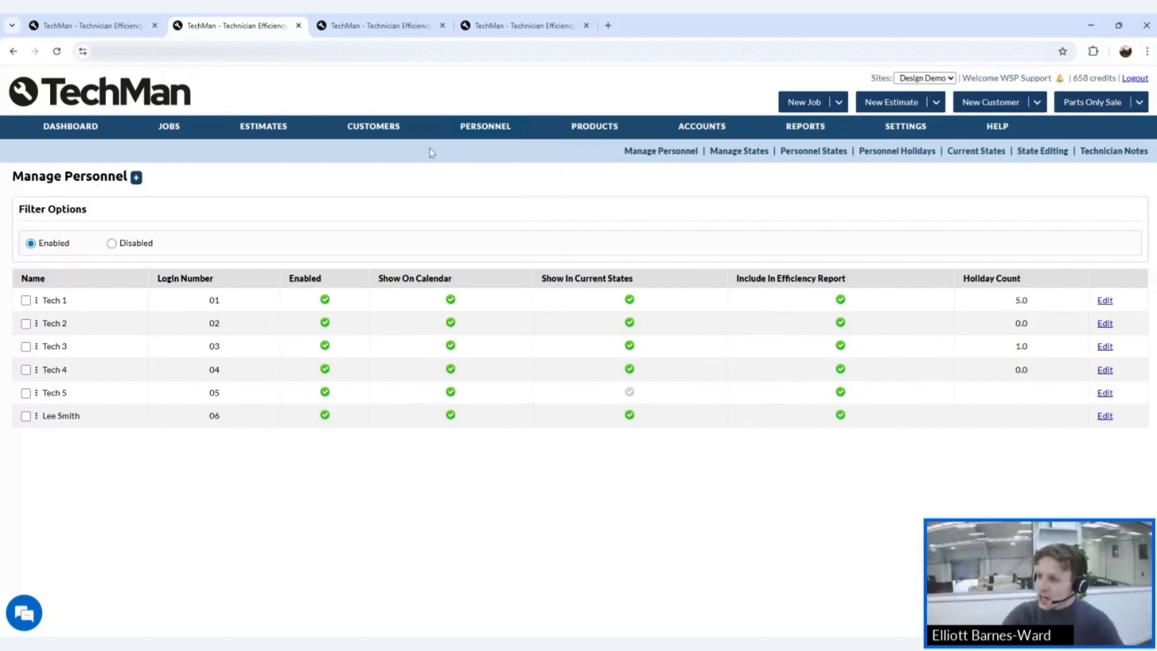
{"action": "mouse_move", "coordinate": [496, 158]}
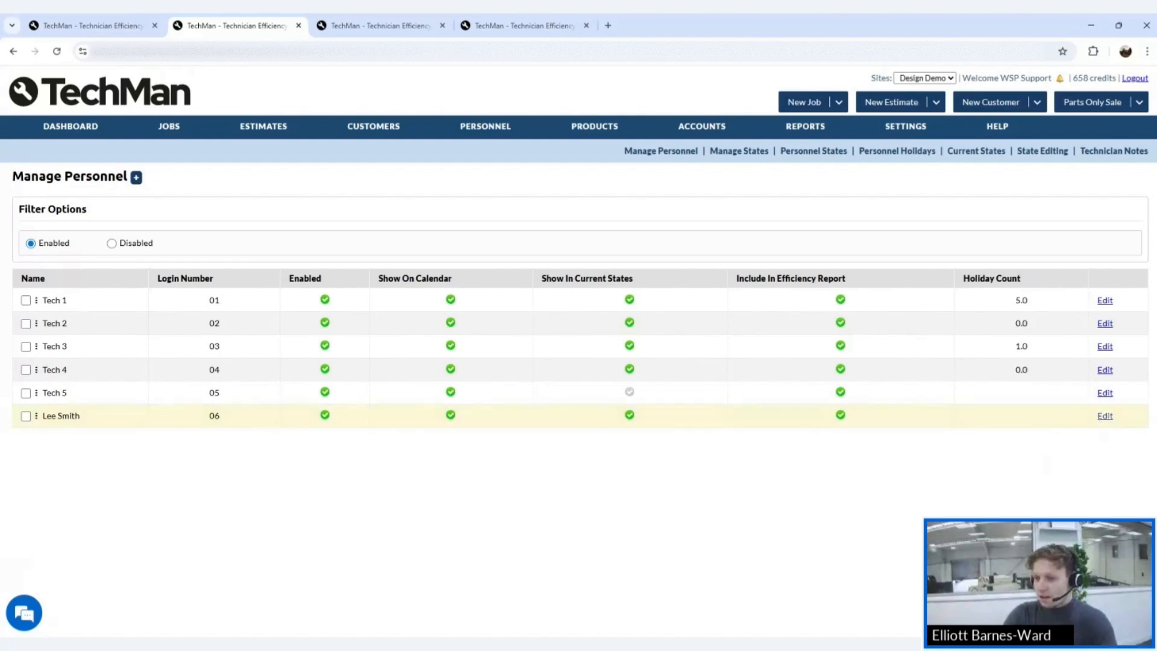
{"action": "left_click", "coordinate": [1102, 419]}
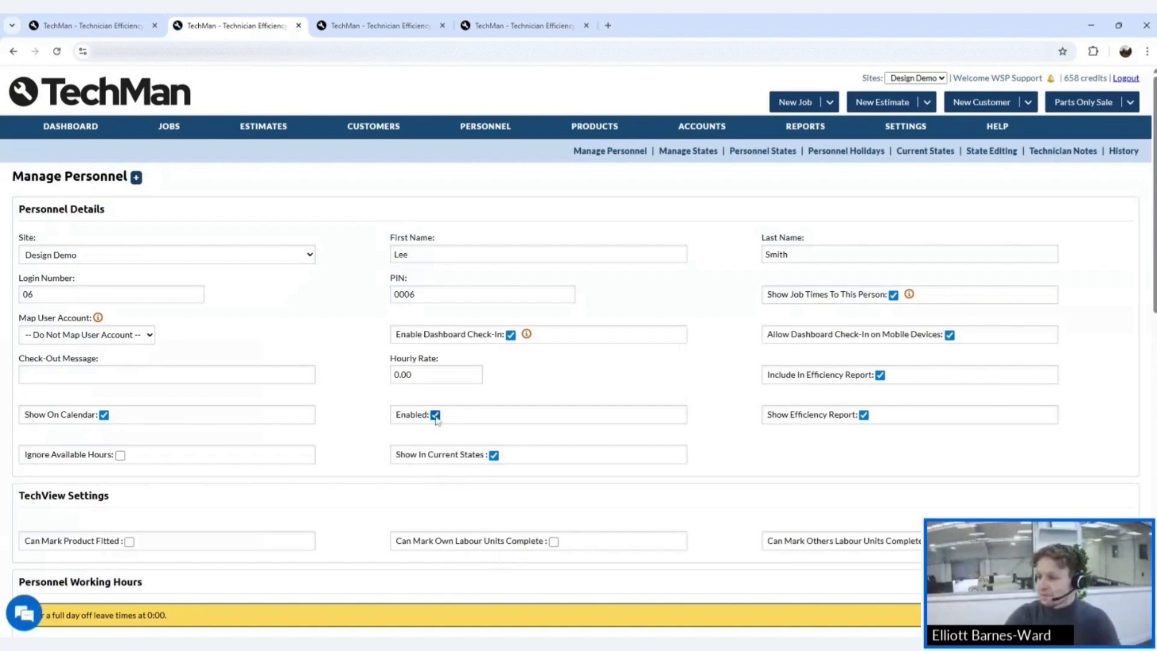
- Save the new technician's record with Enabled unticked
{"action": "scroll", "coordinate": [449, 440], "scroll_direction": "down", "scroll_amount": 12}
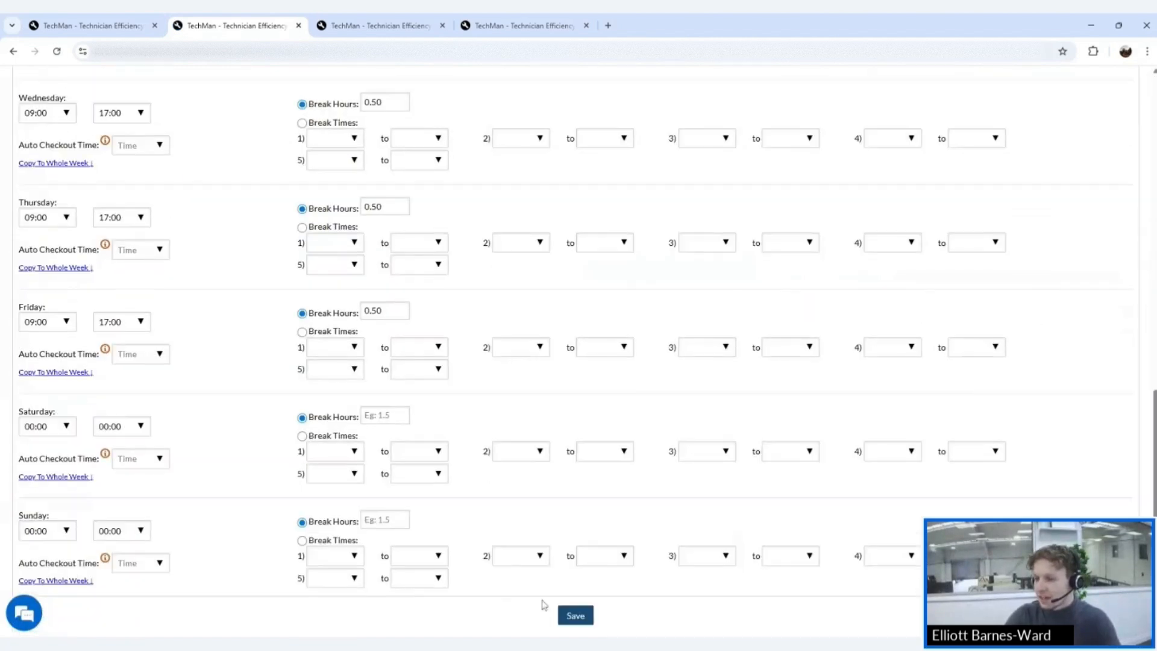
{"action": "left_click", "coordinate": [567, 615]}
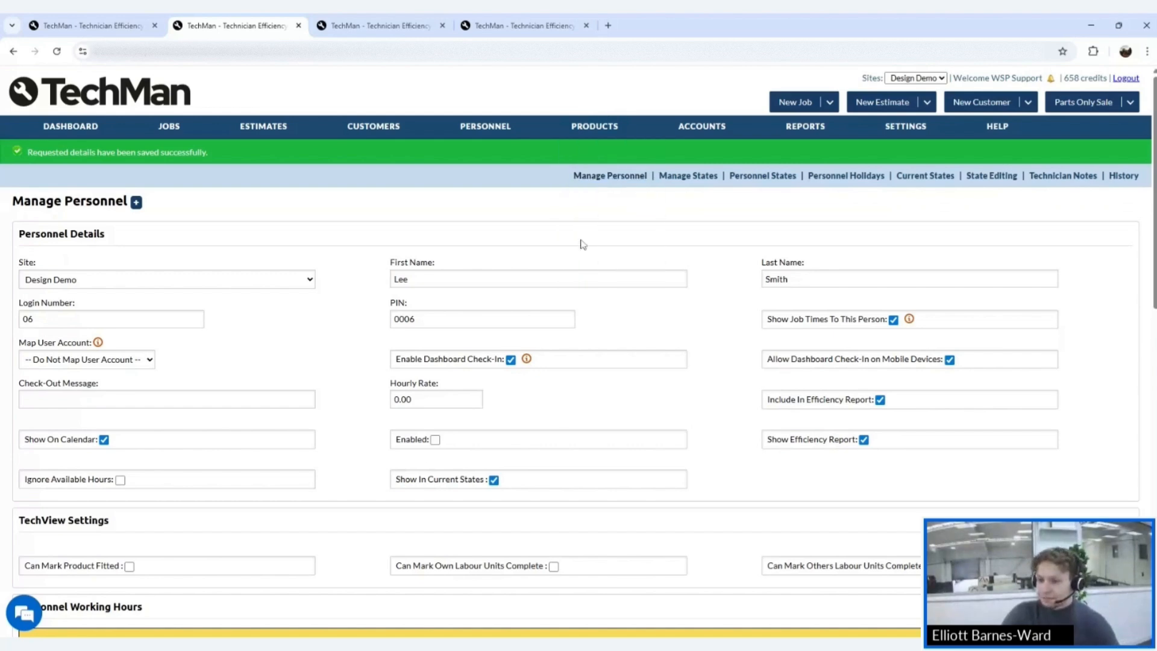
{"action": "left_click", "coordinate": [595, 181]}
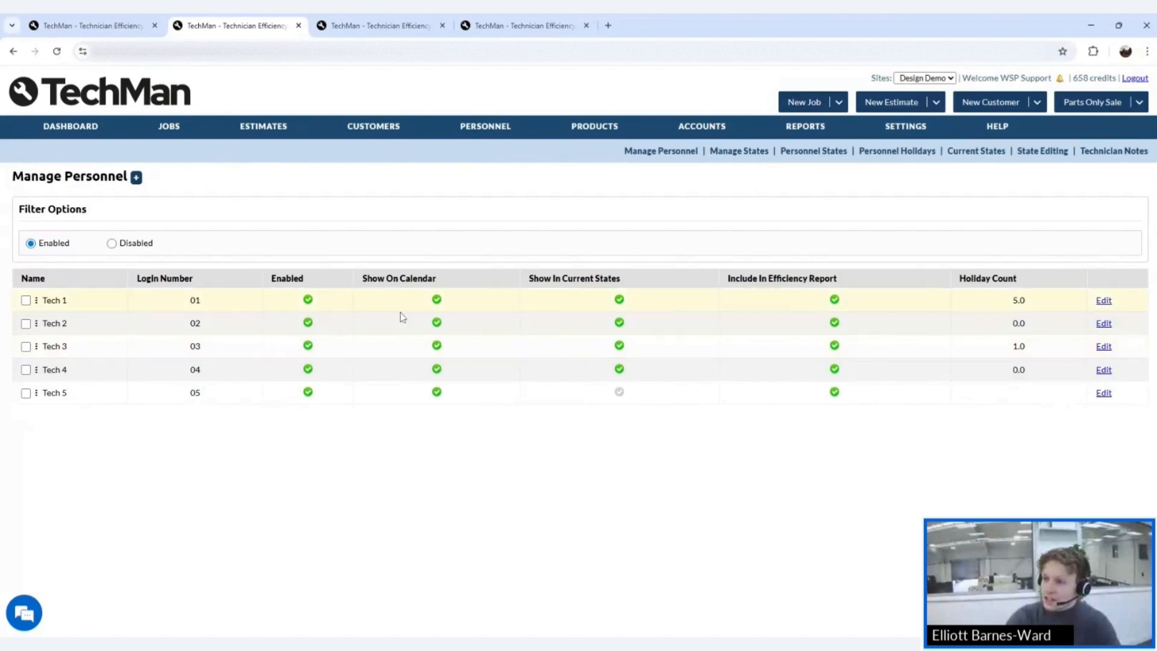
{"action": "mouse_move", "coordinate": [505, 129]}
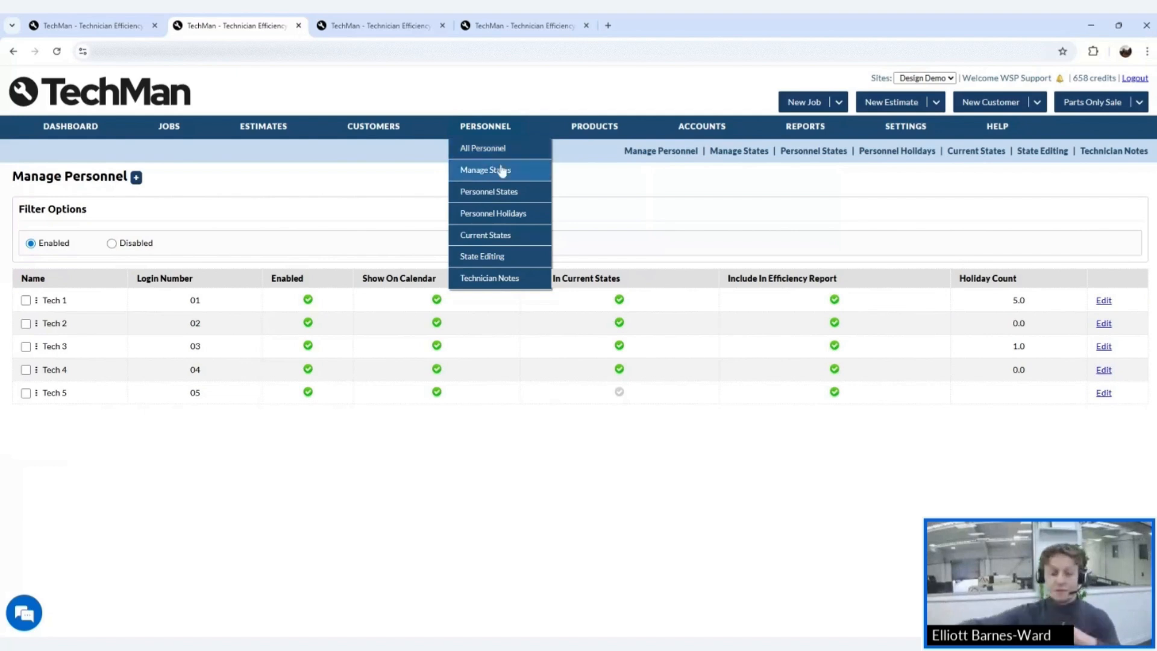
- Review the Manage States list, then open the Manage Personnel States page
{"action": "left_click", "coordinate": [499, 169]}
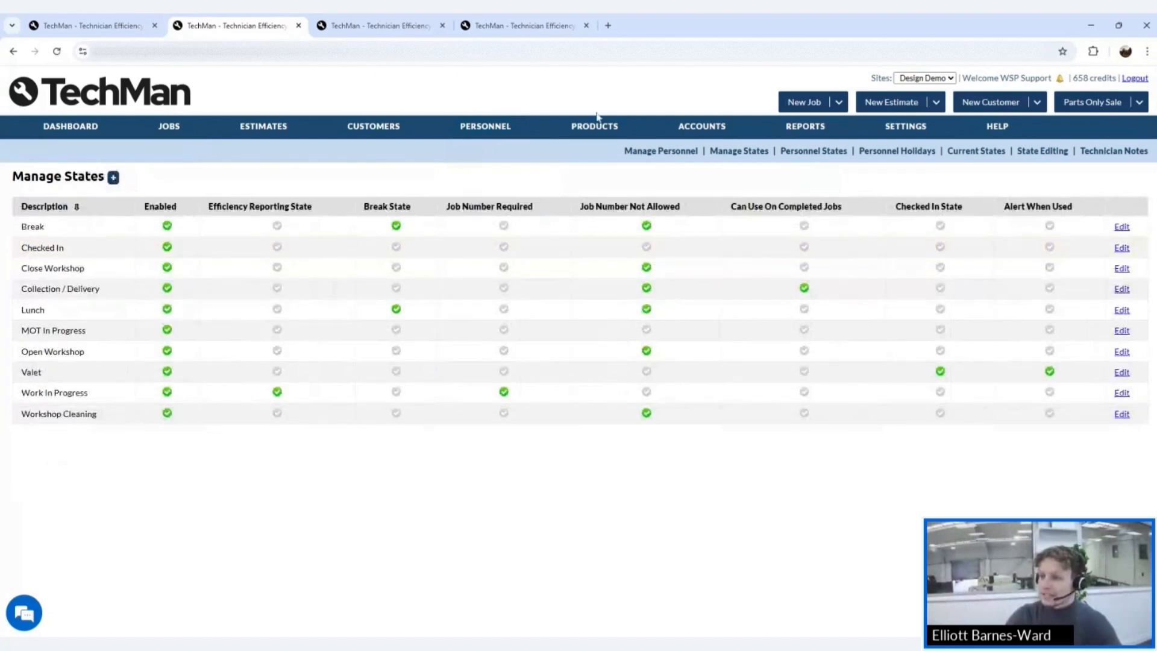
{"action": "left_click", "coordinate": [496, 193]}
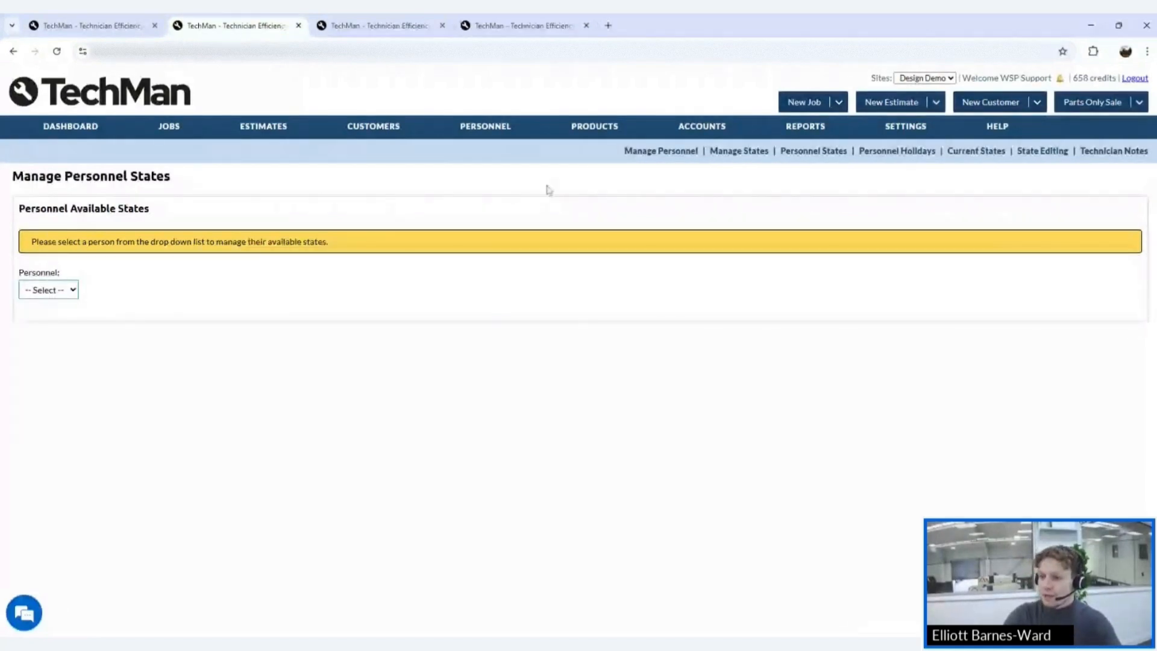
- Show the Personnel Holidays list with nine leave entries for Tech 1–4
{"action": "mouse_move", "coordinate": [496, 134]}
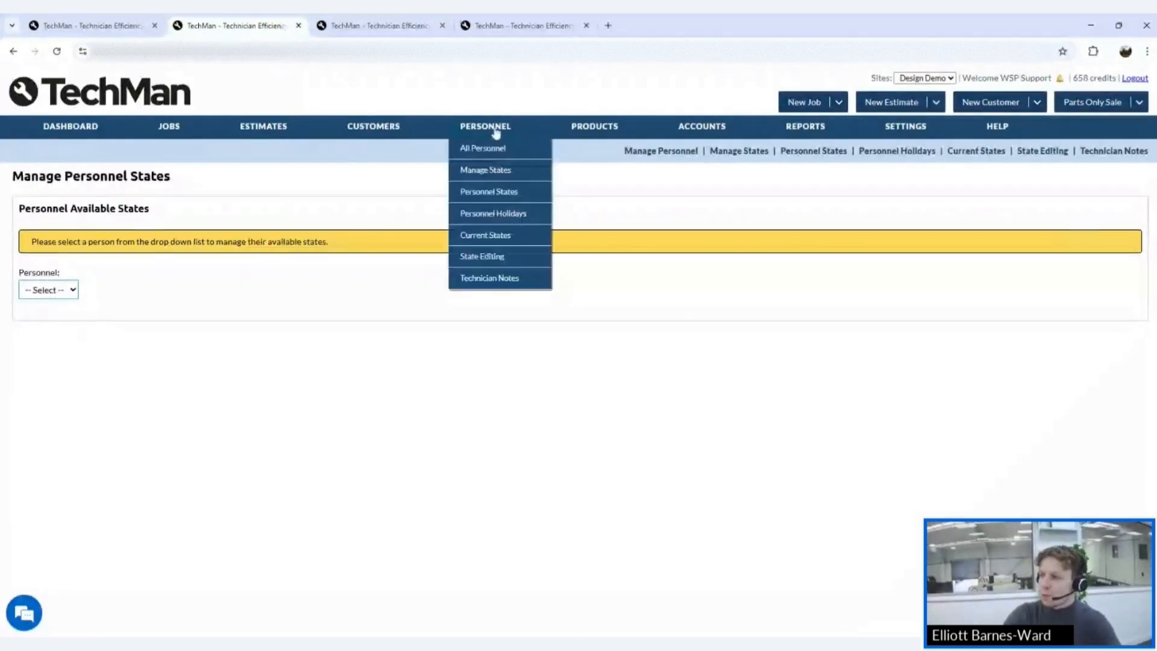
{"action": "left_click", "coordinate": [490, 212]}
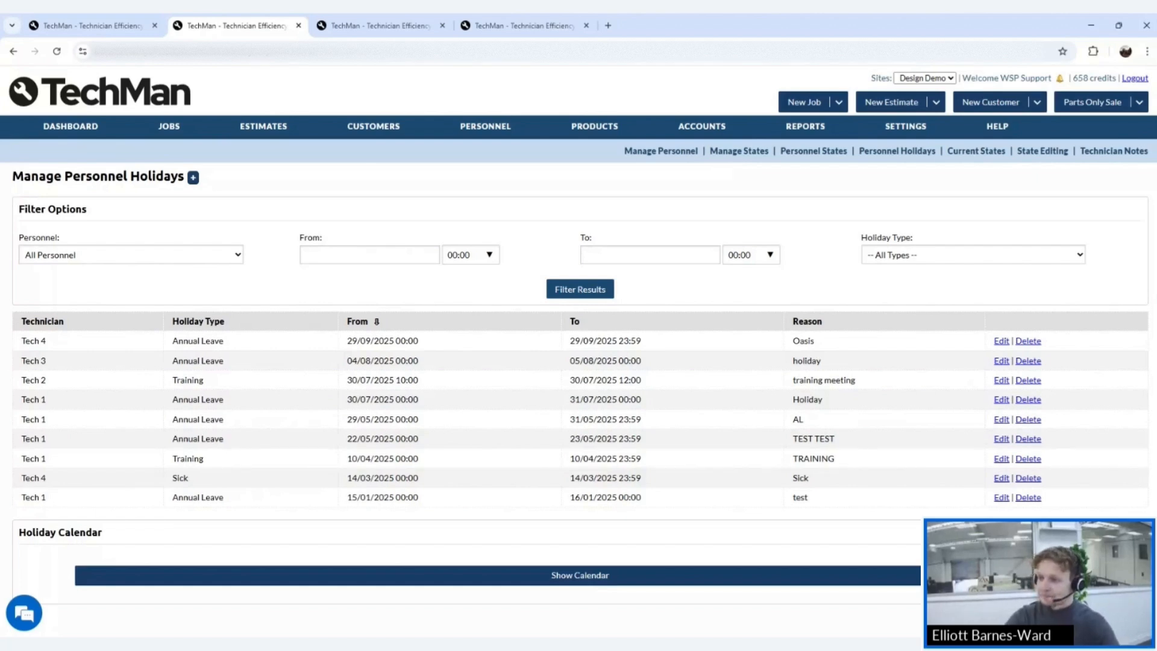
{"action": "mouse_move", "coordinate": [488, 142]}
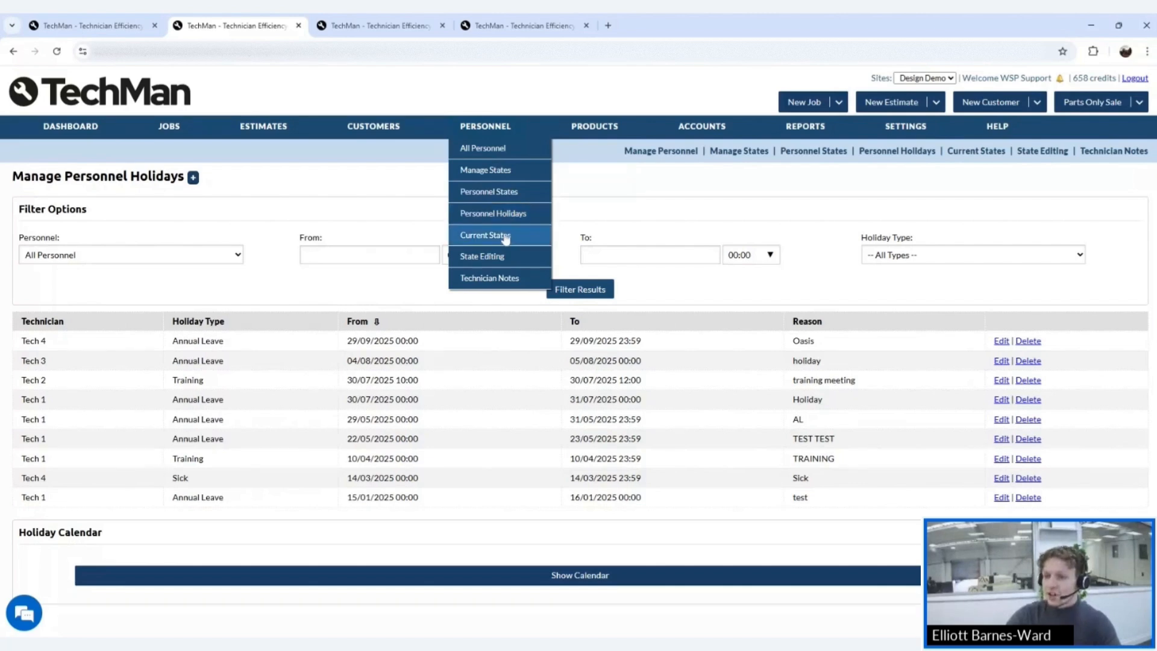
- Review every technician's current state, then open State Editing with Tech 1 selected as personnel
{"action": "left_click", "coordinate": [504, 238]}
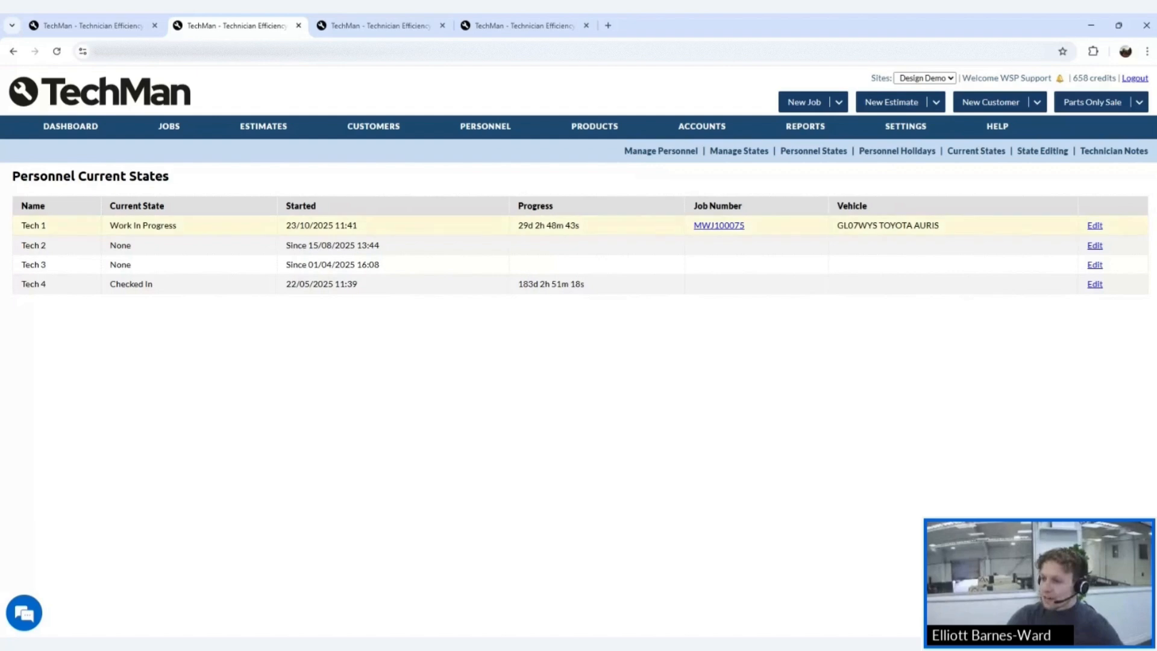
{"action": "mouse_move", "coordinate": [485, 126]}
{"action": "left_click", "coordinate": [482, 256]}
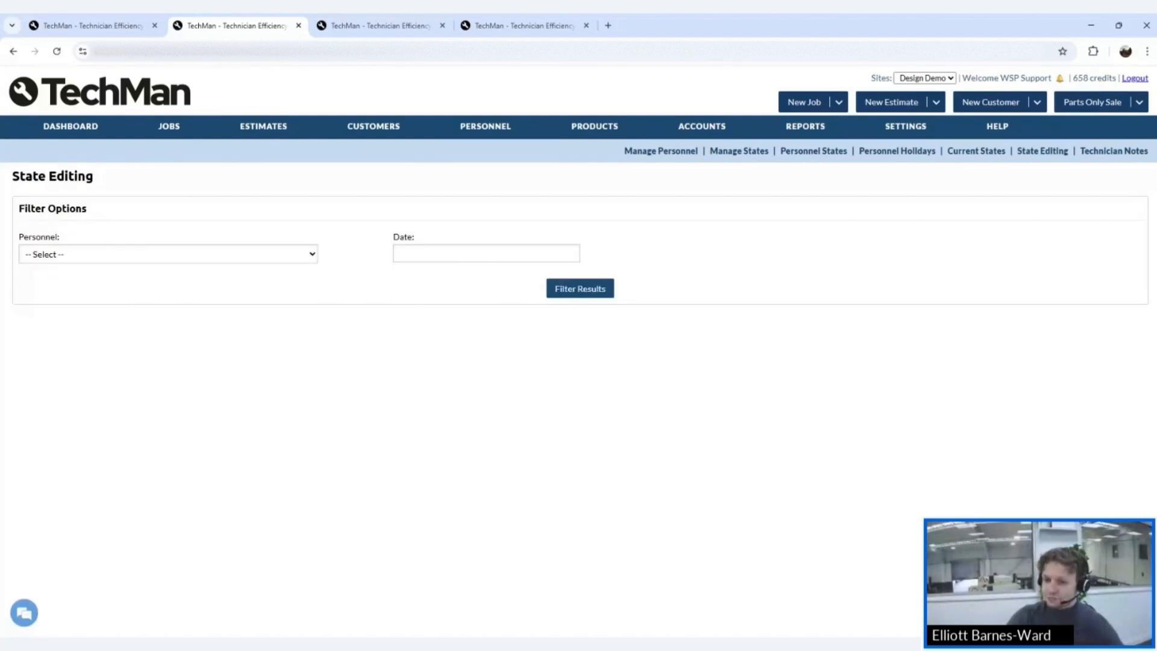
{"action": "left_click", "coordinate": [126, 293]}
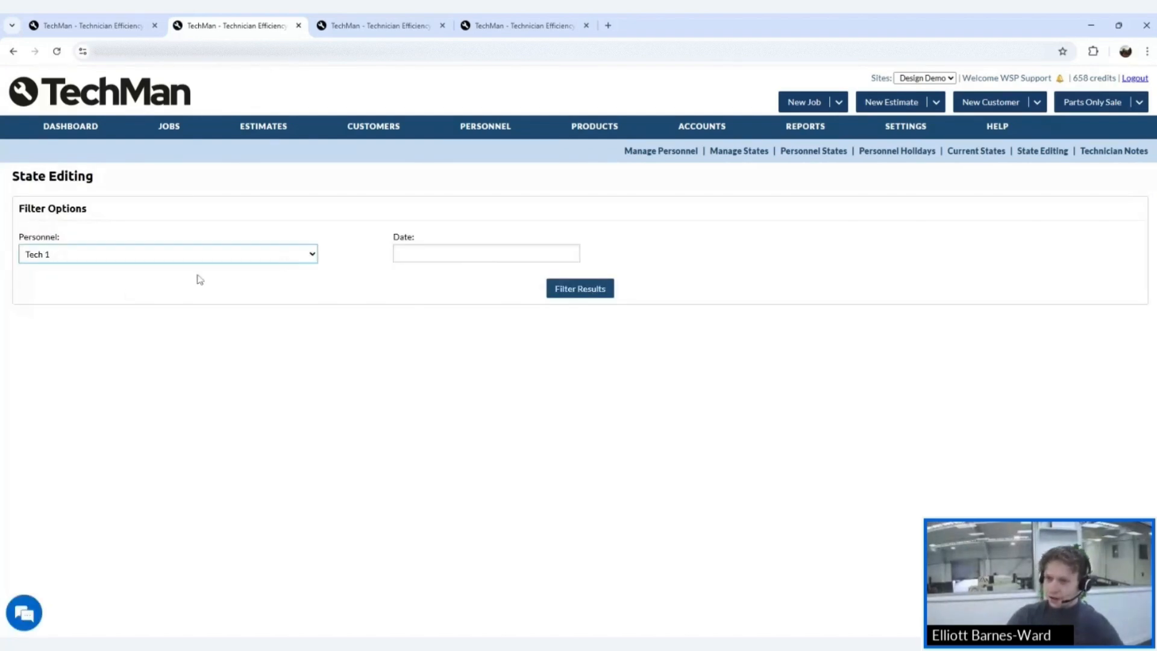